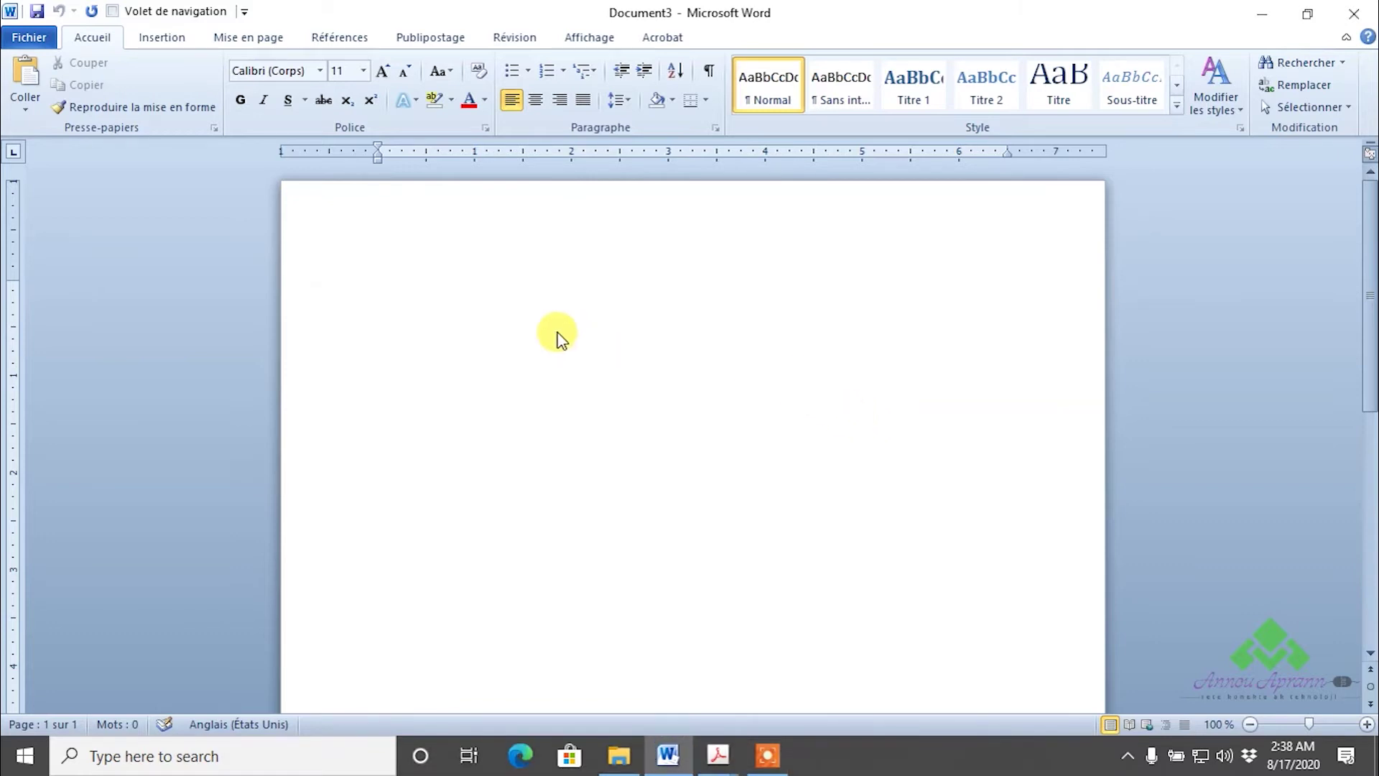
# Insert the built-in blank three-column footer, Vide (3 colonnes), into the document
pyautogui.scroll(-12, 561, 338)
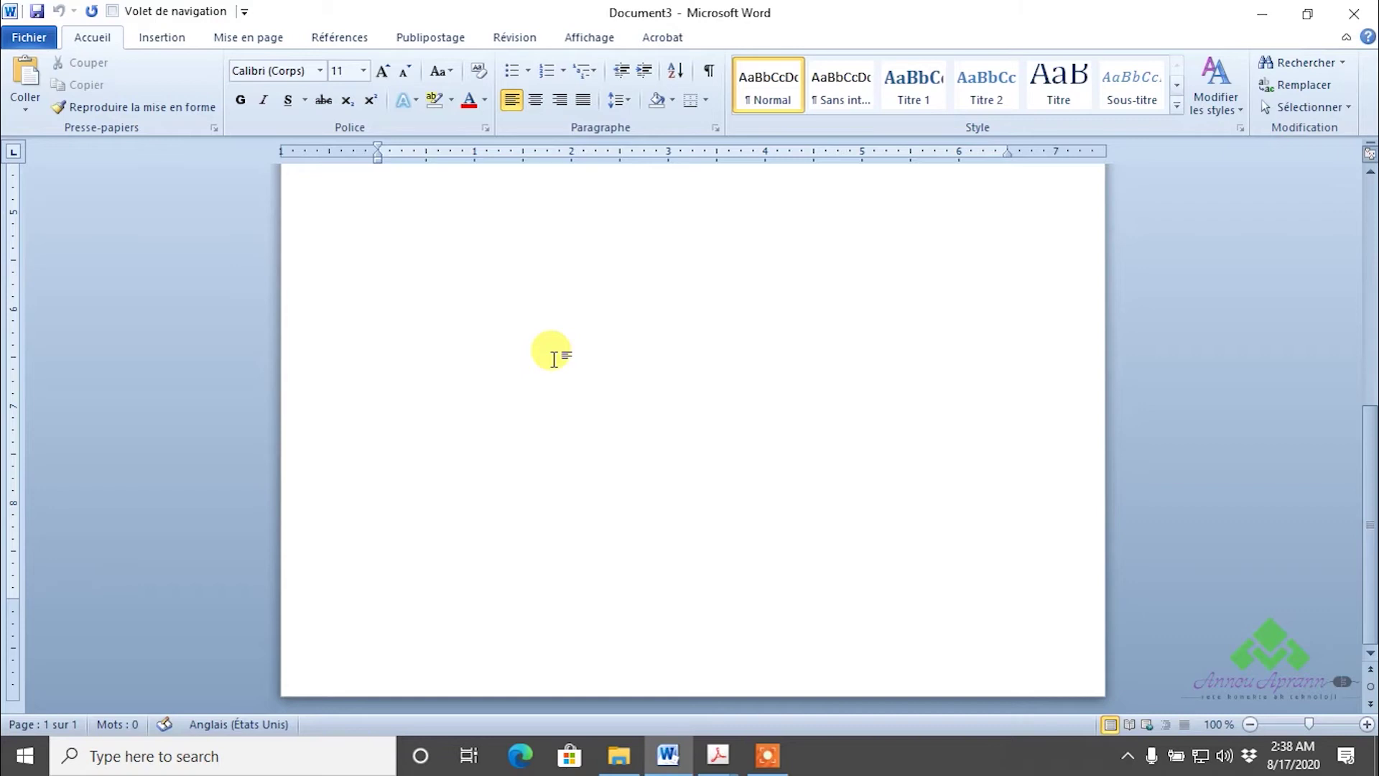
pyautogui.scroll(5, 554, 359)
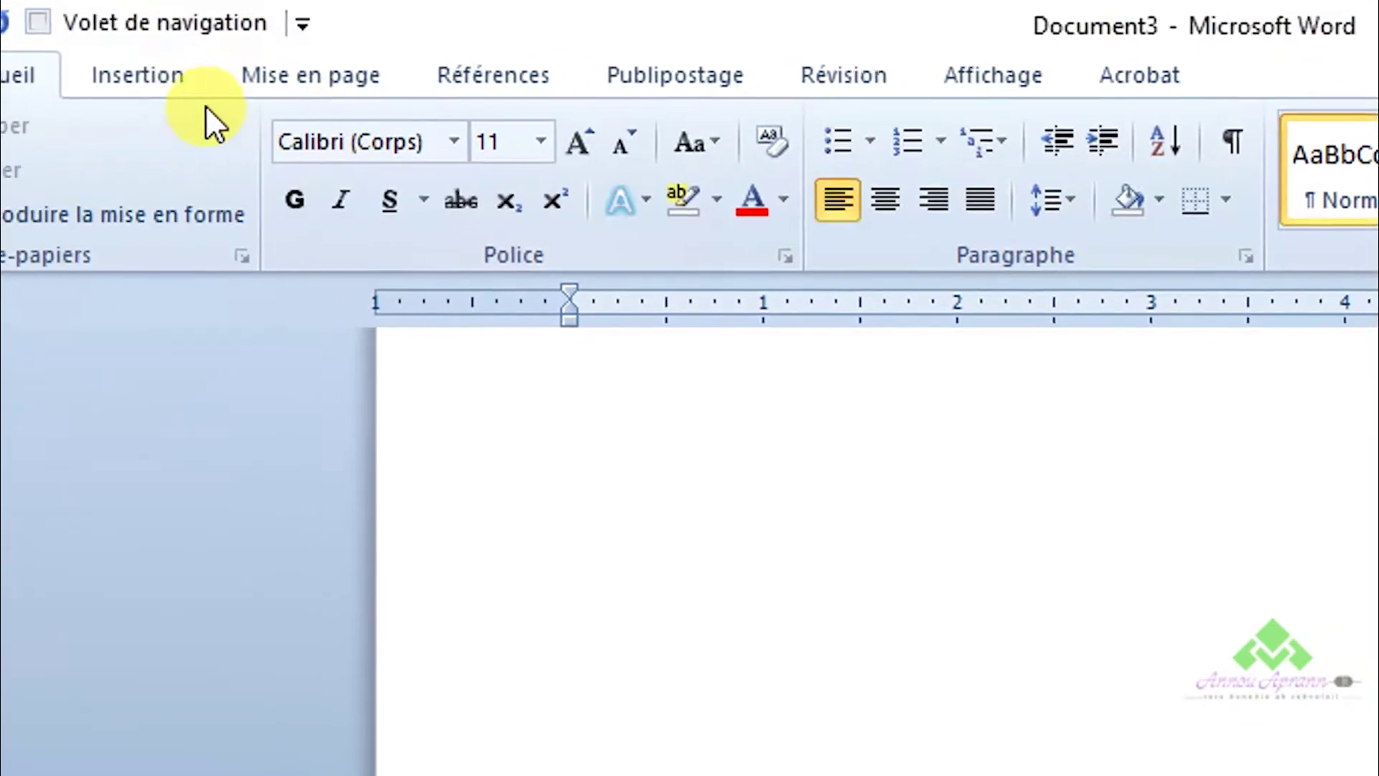
pyautogui.click(178, 40)
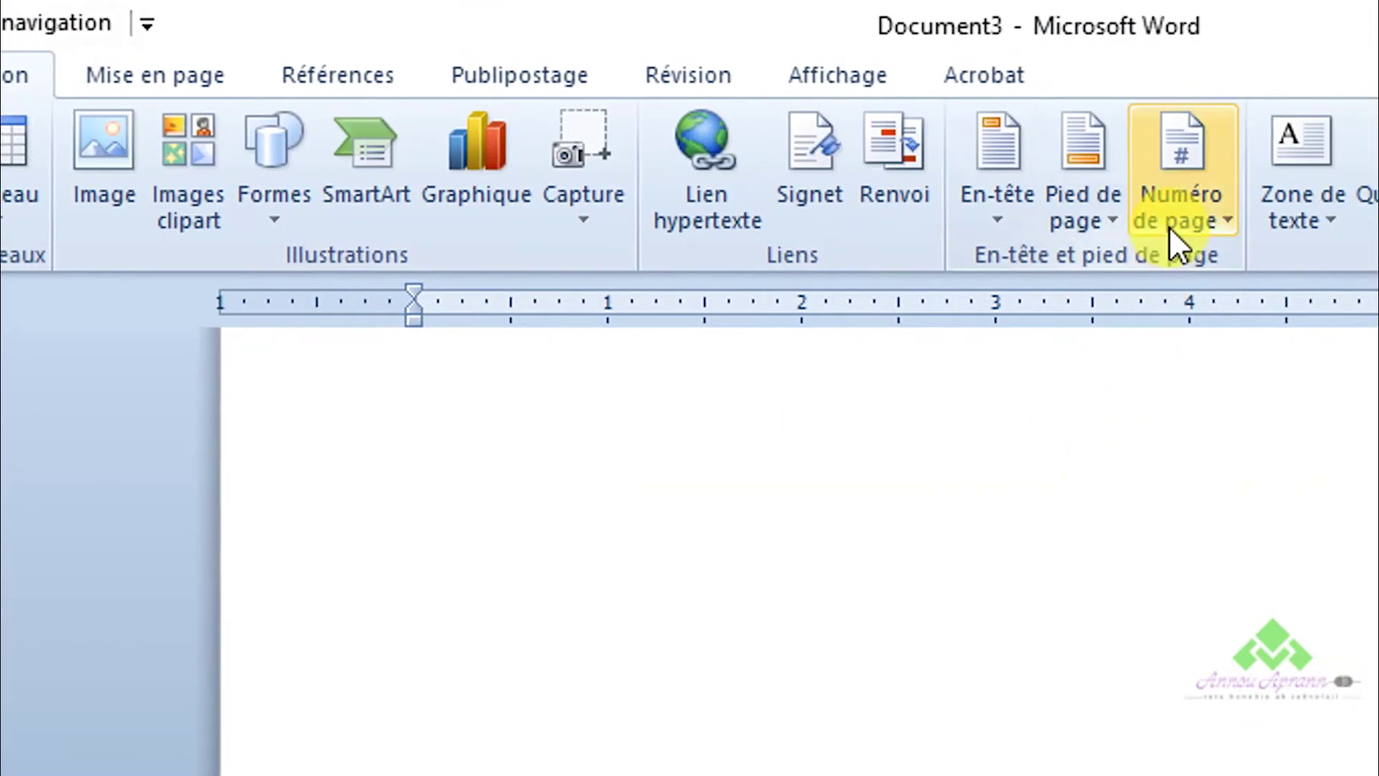
pyautogui.click(1059, 212)
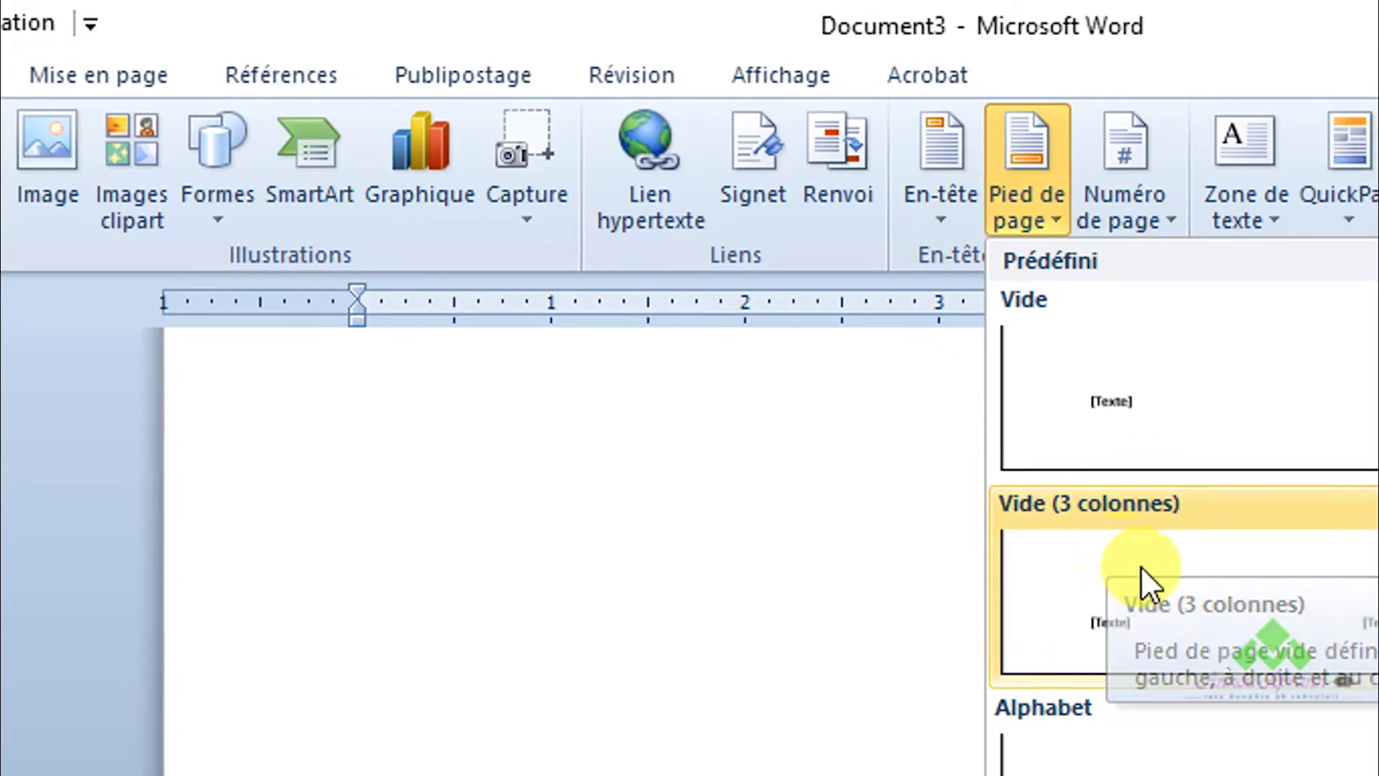
pyautogui.click(1189, 574)
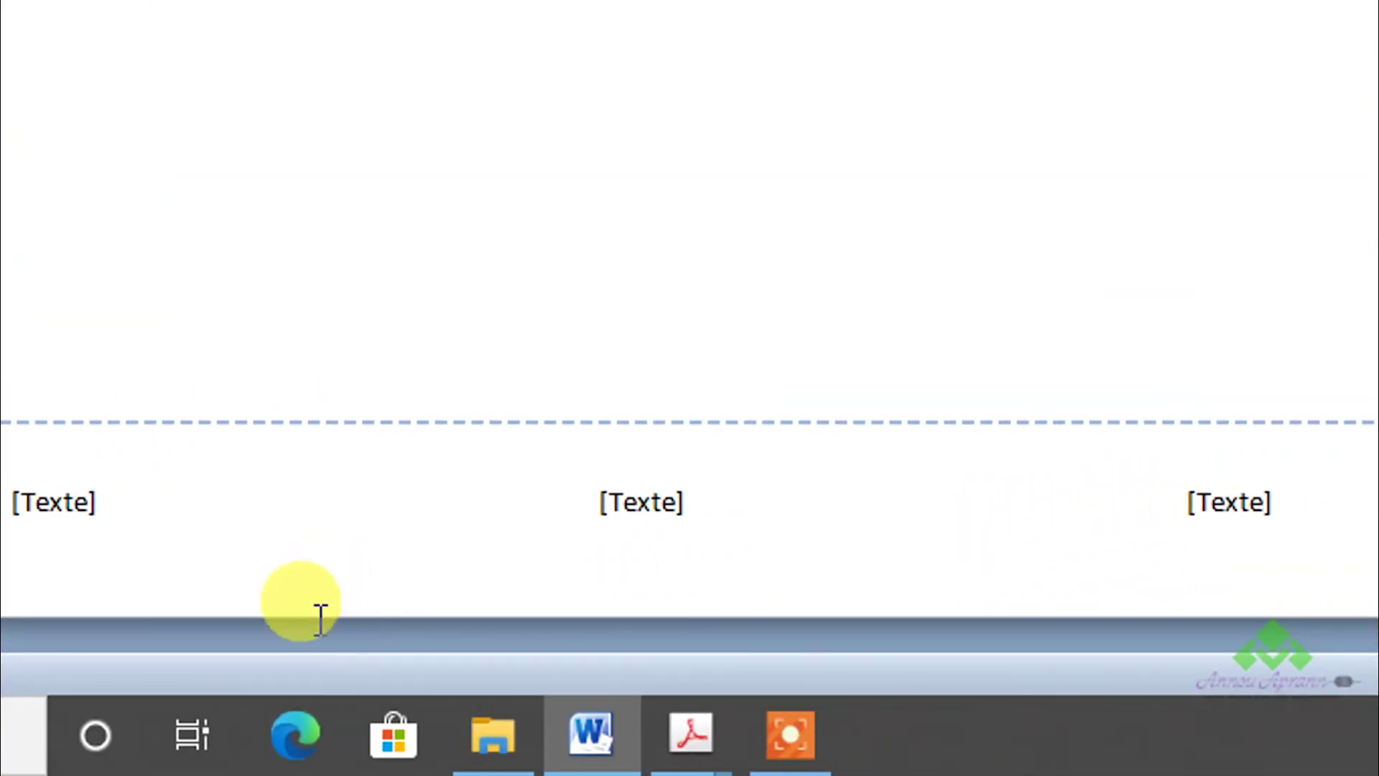
# Replace the footer's left text placeholder with "© Tous droits reserves"
pyautogui.click(81, 511)
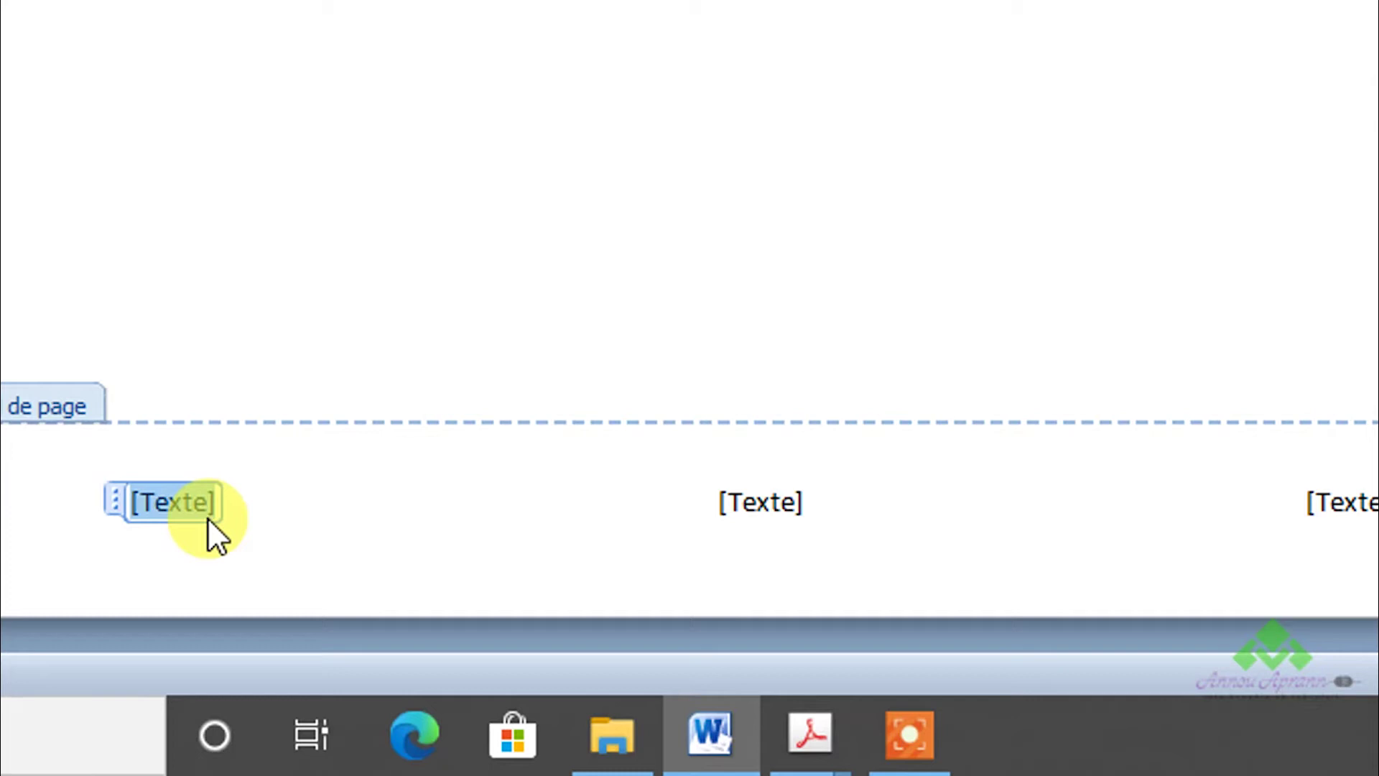
pyautogui.write('(c)')
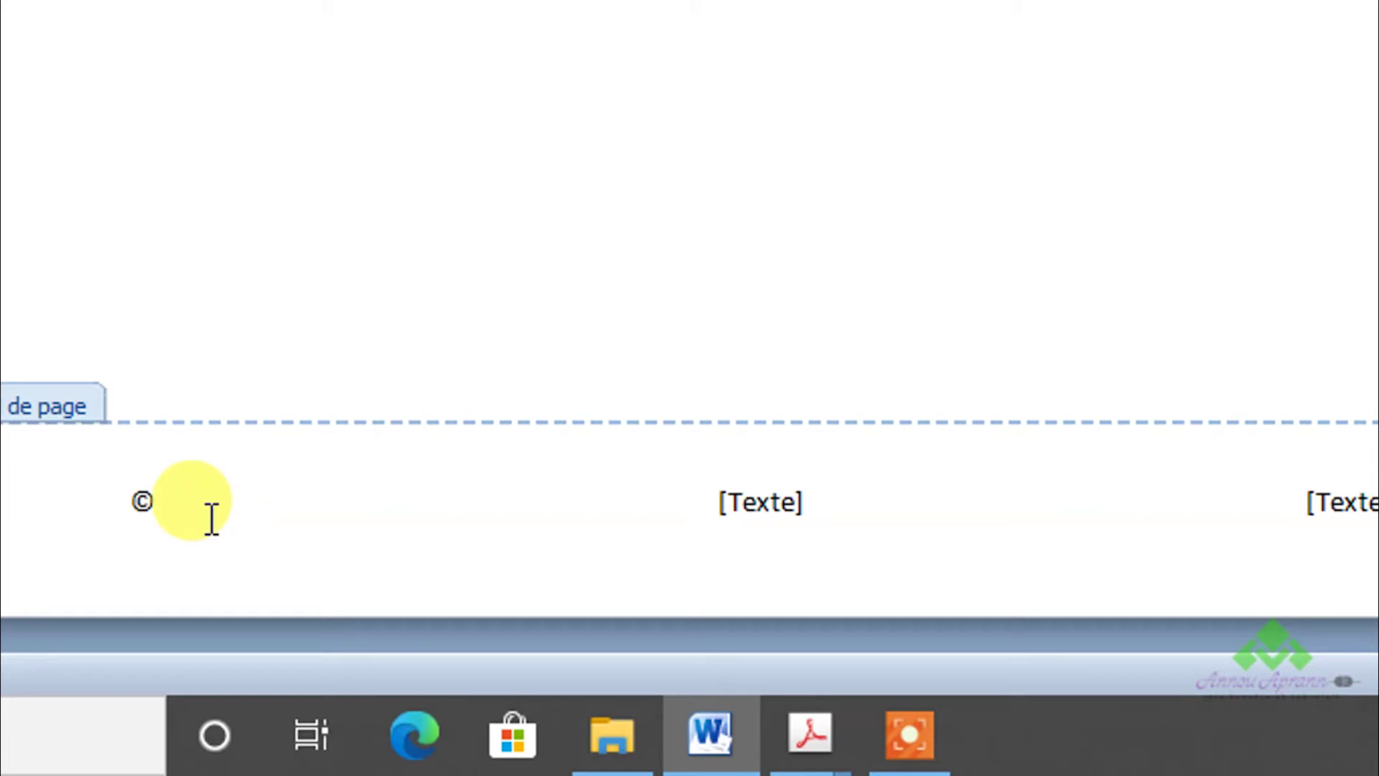
pyautogui.write(' Tous droits')
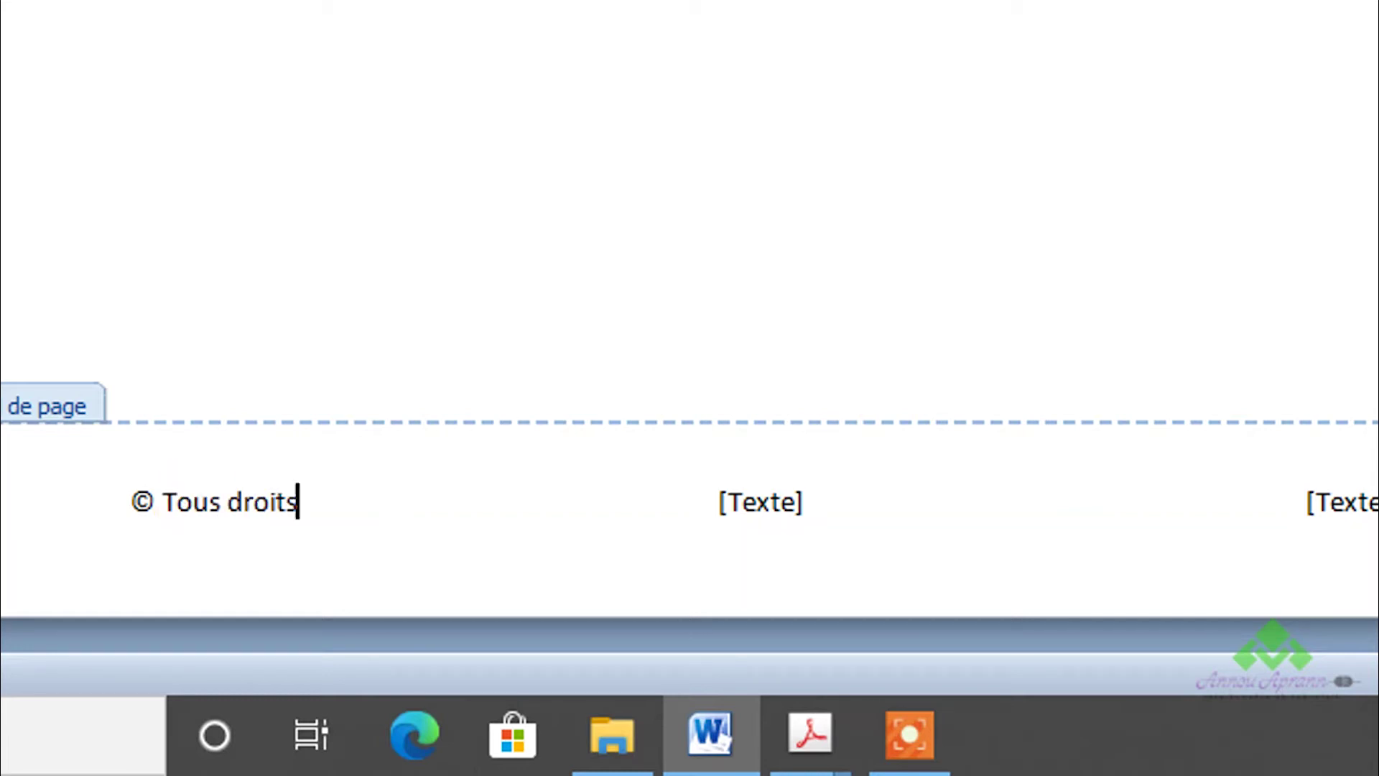
pyautogui.write(' reservers')
pyautogui.press('BackSpace')
pyautogui.press('BackSpace')
pyautogui.write('serves')
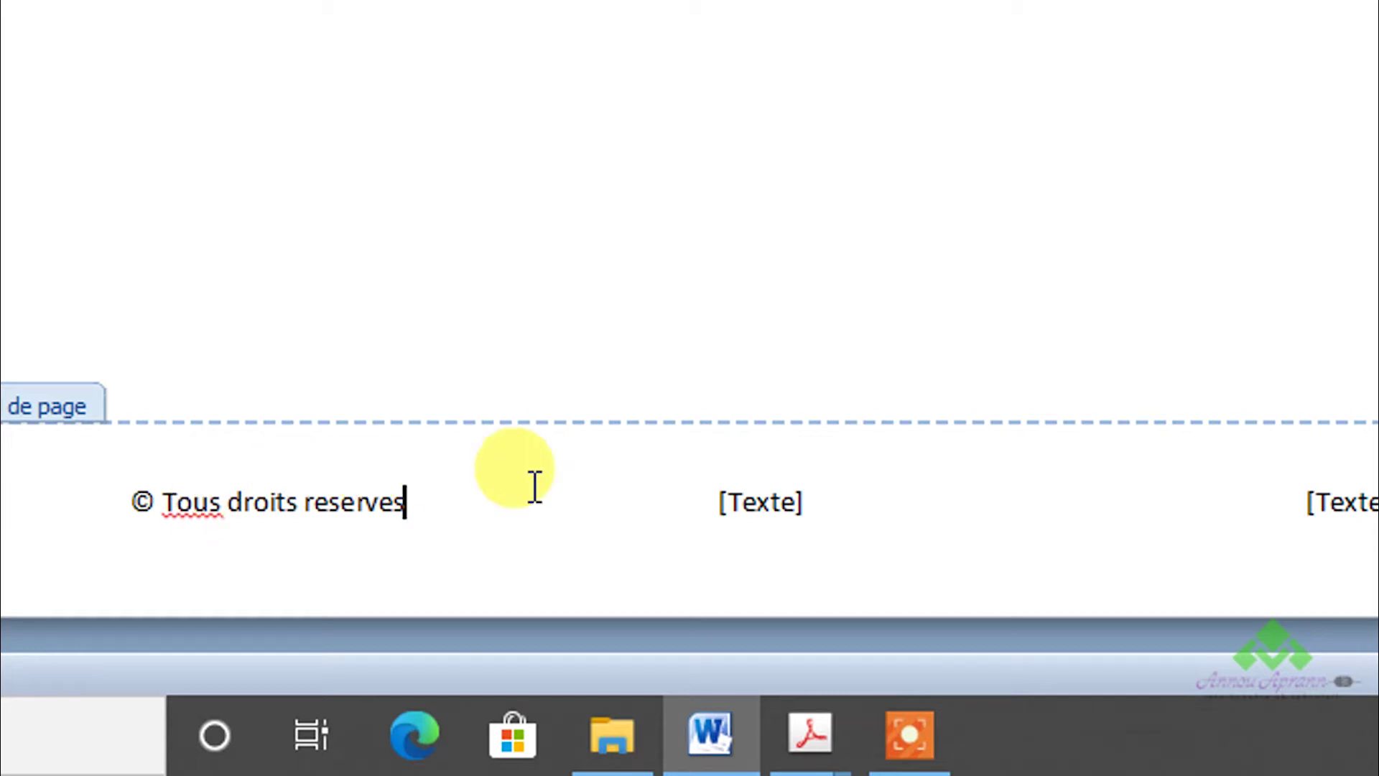
# Replace the footer's centre text placeholder with a "Page | 1" style page number at the current position
pyautogui.click(757, 505)
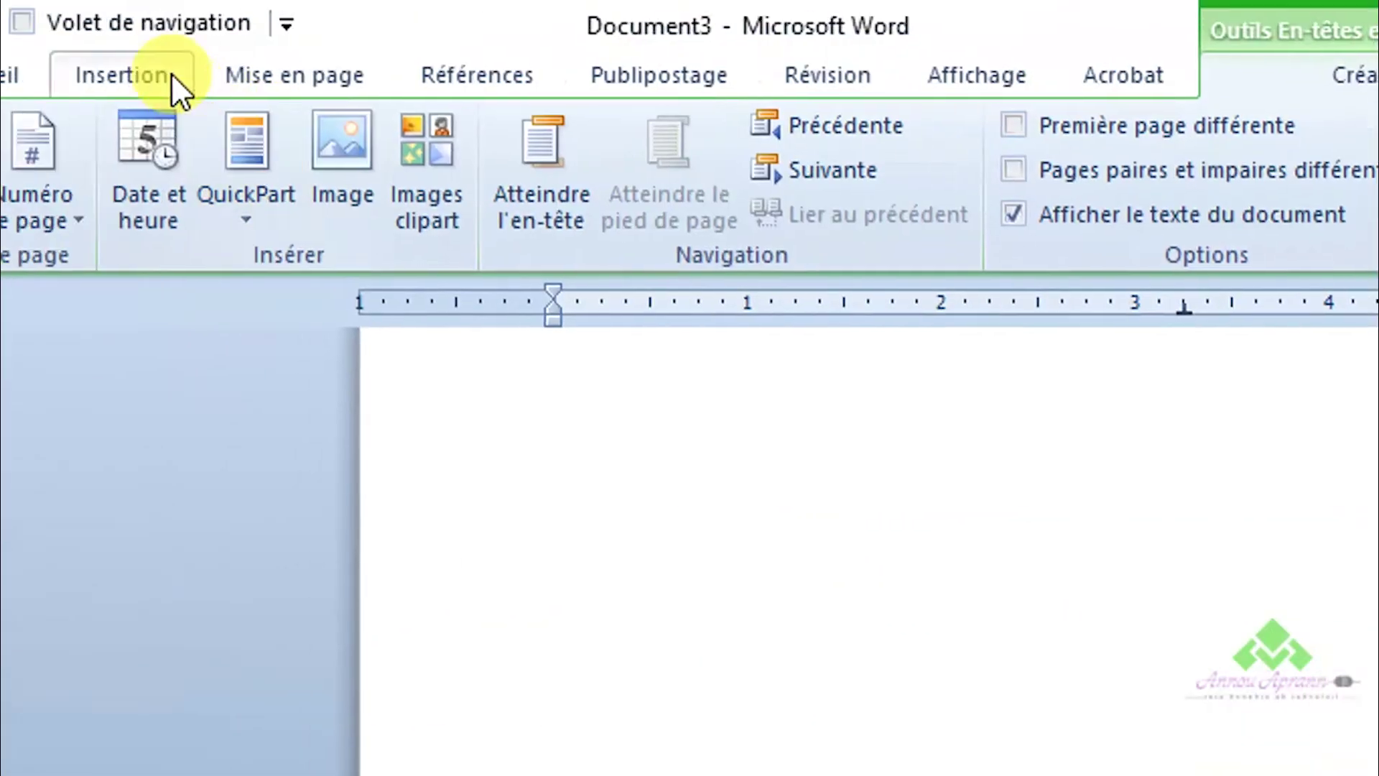
pyautogui.click(172, 72)
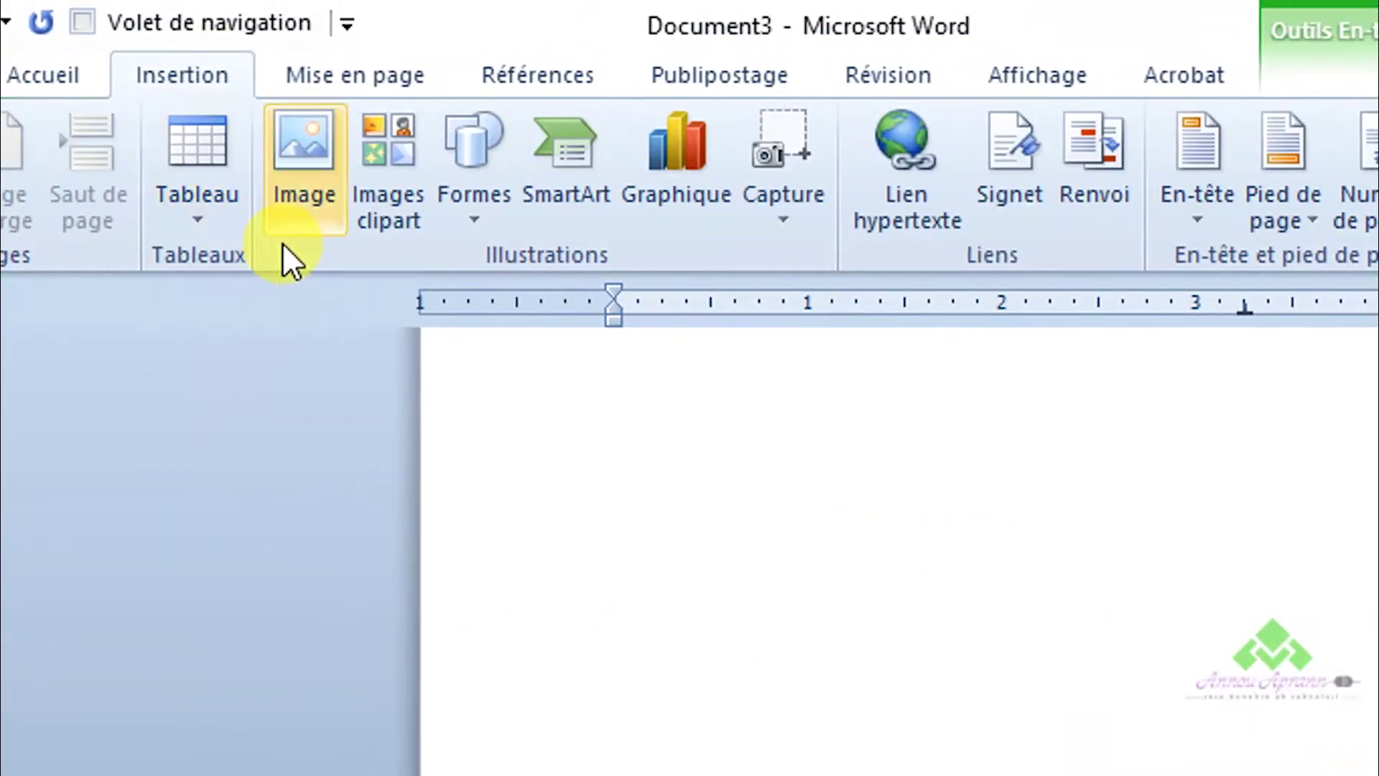
pyautogui.click(1331, 214)
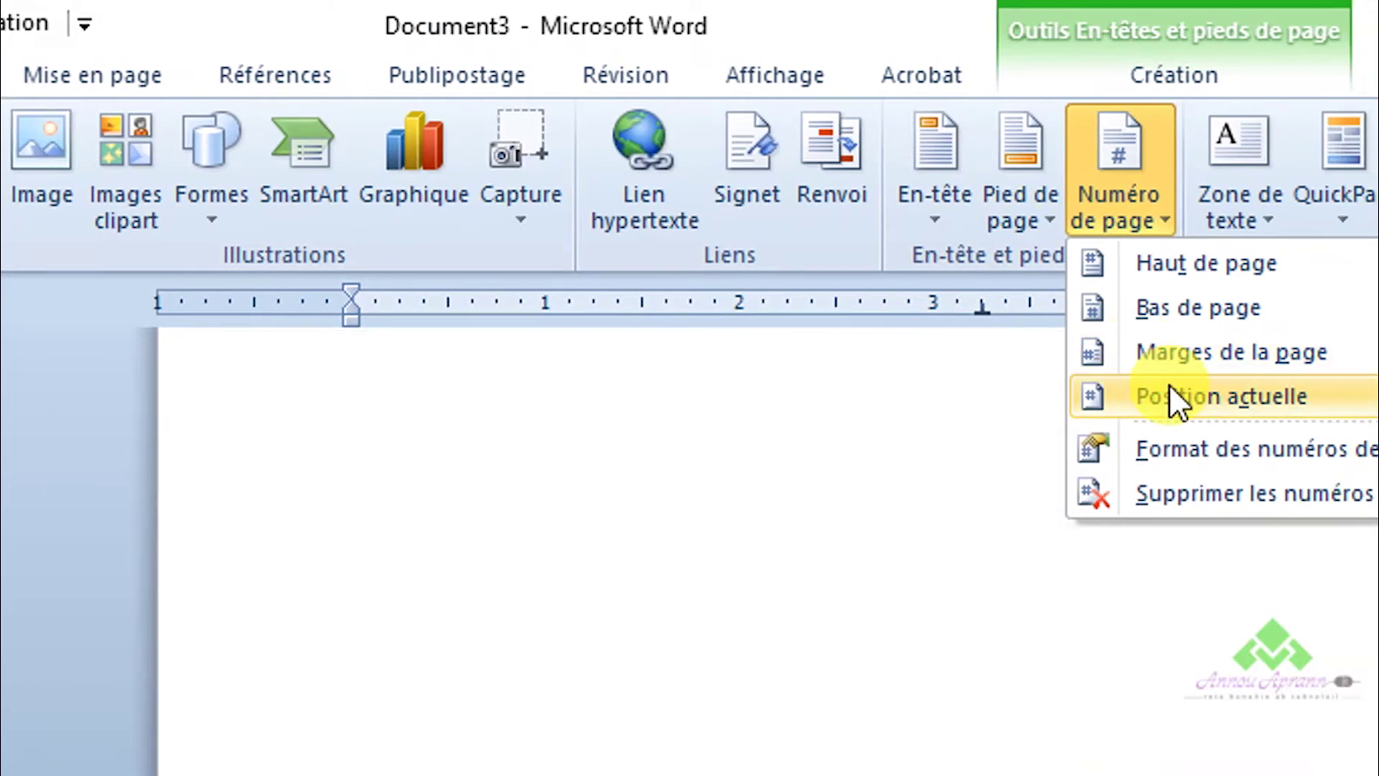
pyautogui.click(1169, 384)
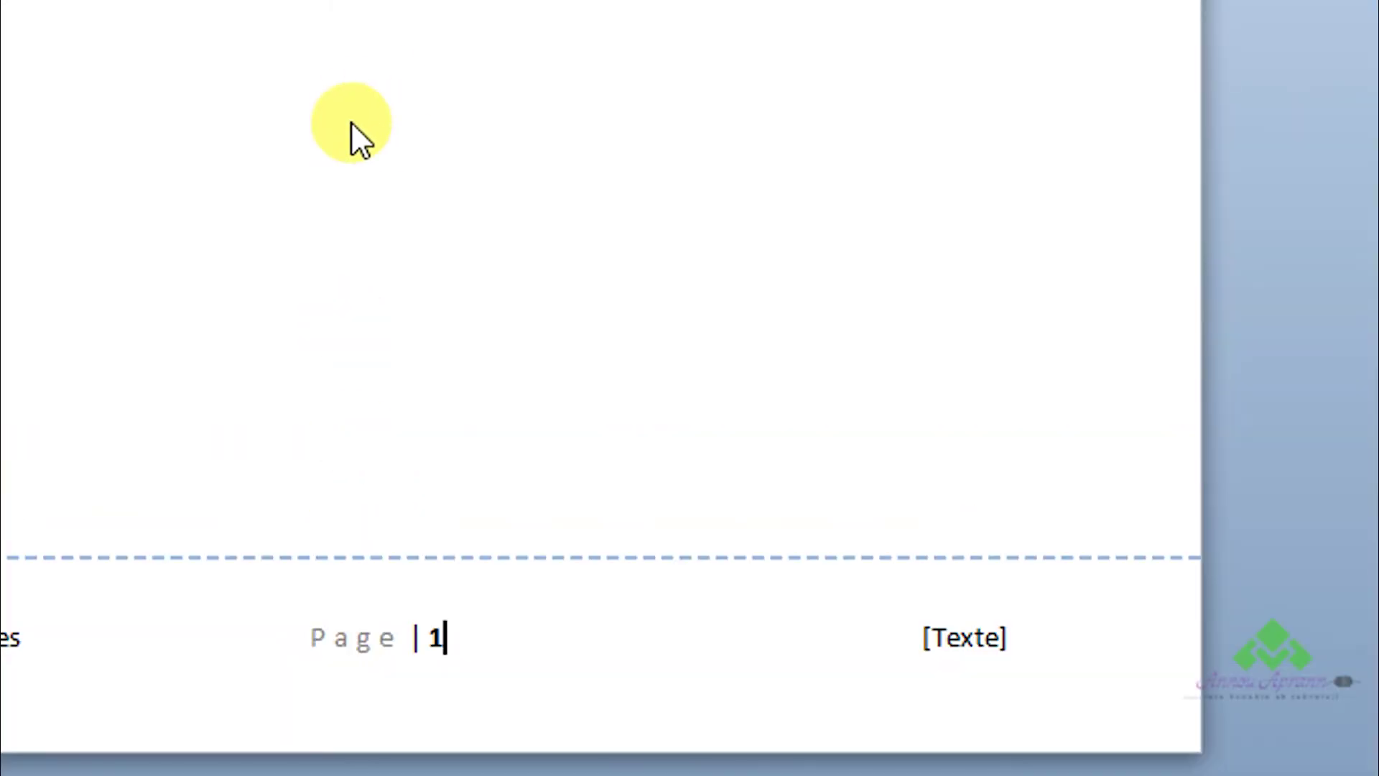
# Insert the bold "Page X sur Y" page number, Numéros en gras, at the current position in the footer's centre
pyautogui.click(493, 89)
pyautogui.moveTo(759, 283)
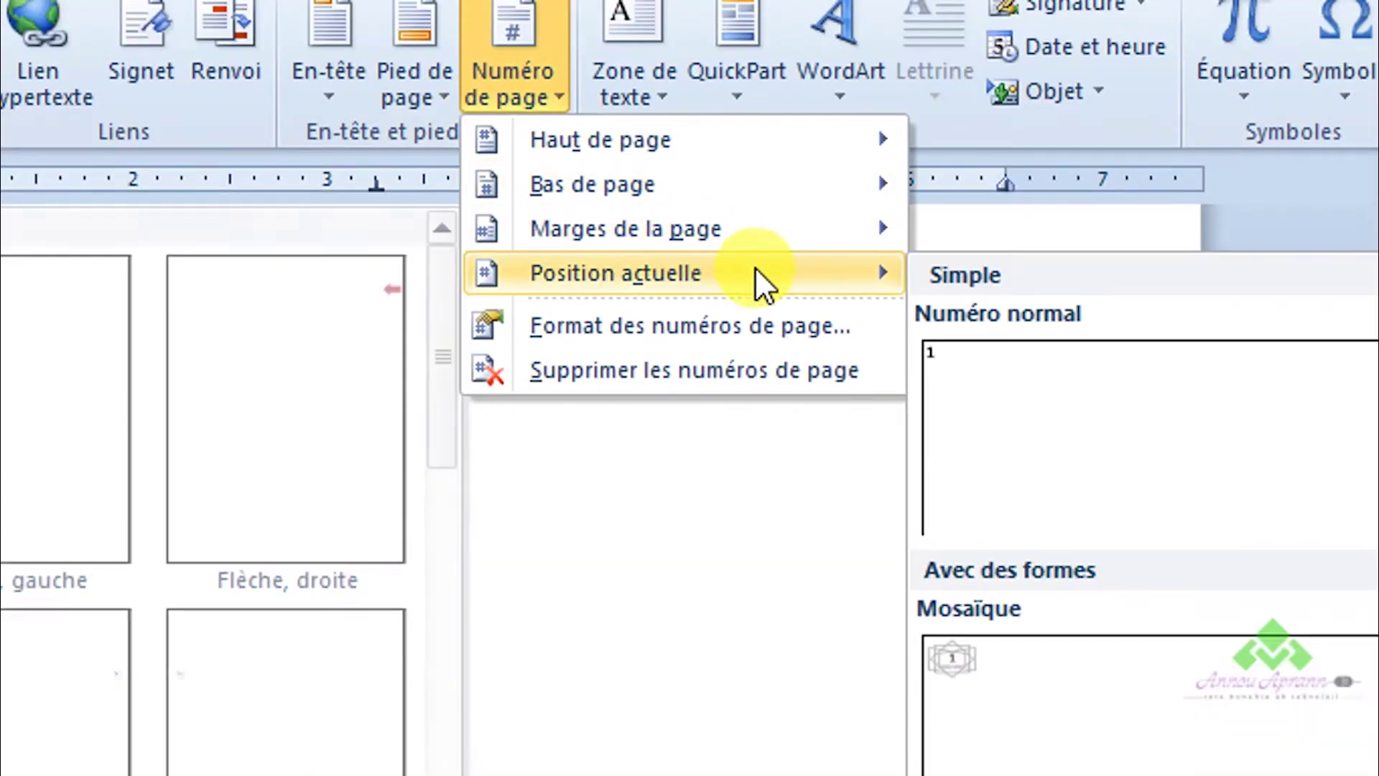
pyautogui.moveTo(1343, 388); pyautogui.dragTo(1272, 674)
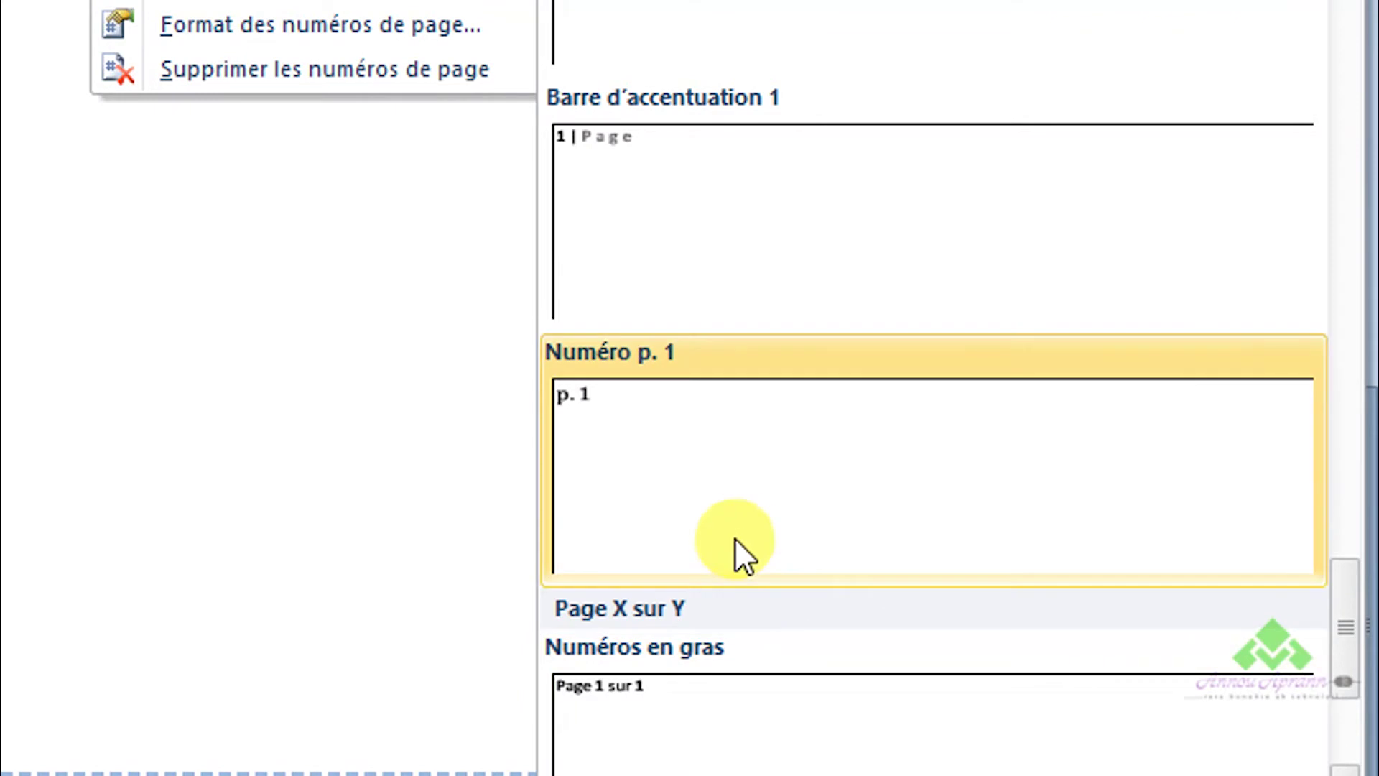
pyautogui.click(754, 711)
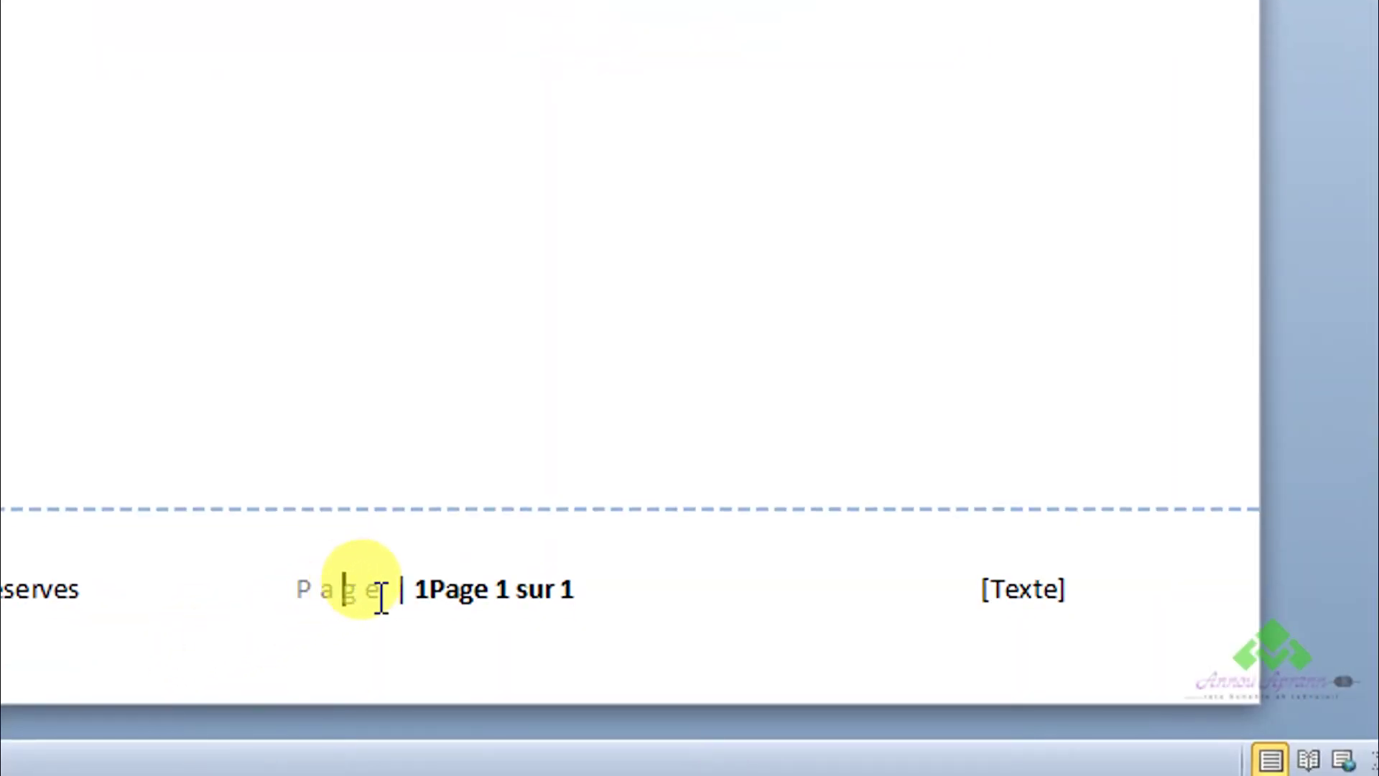
# Delete the "Page | 1" number from the footer's centre, keeping only the bold "Page 1 sur 1" numbering
pyautogui.click(407, 596)
pyautogui.press('BackSpace')
pyautogui.press('BackSpace')
pyautogui.press('BackSpace')
pyautogui.press('BackSpace')
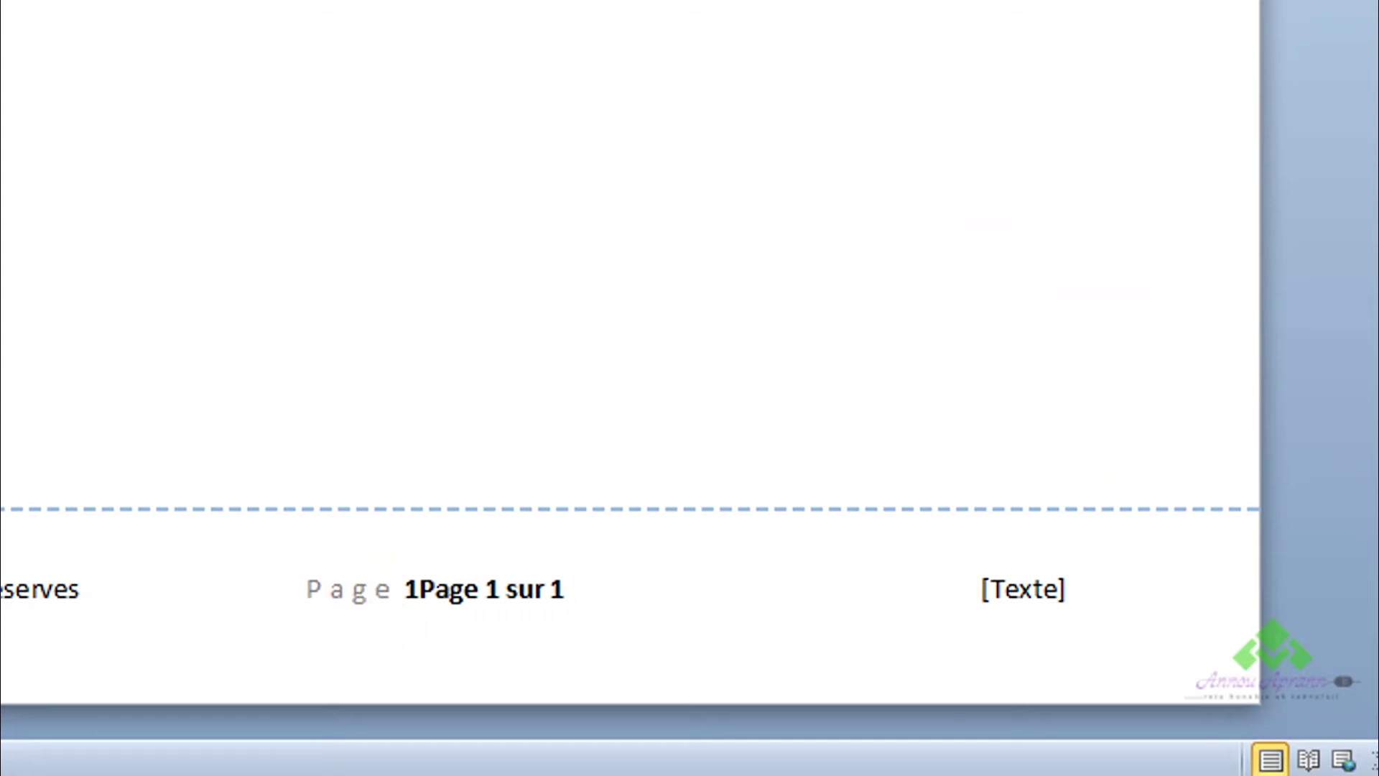
pyautogui.press('BackSpace')
pyautogui.press('BackSpace')
pyautogui.press('BackSpace')
pyautogui.press('BackSpace')
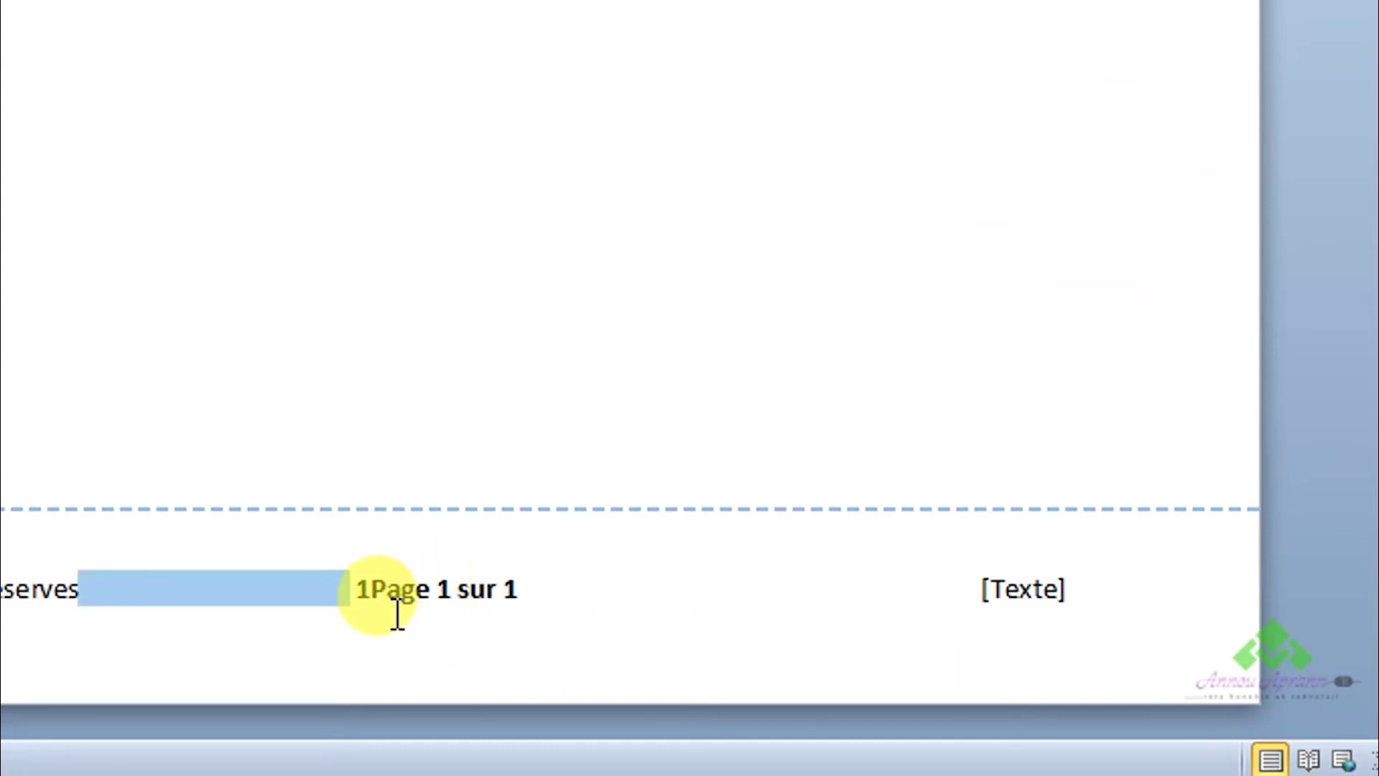
pyautogui.click(388, 610)
pyautogui.hotkey('shift', 'Left')
pyautogui.press('BackSpace')
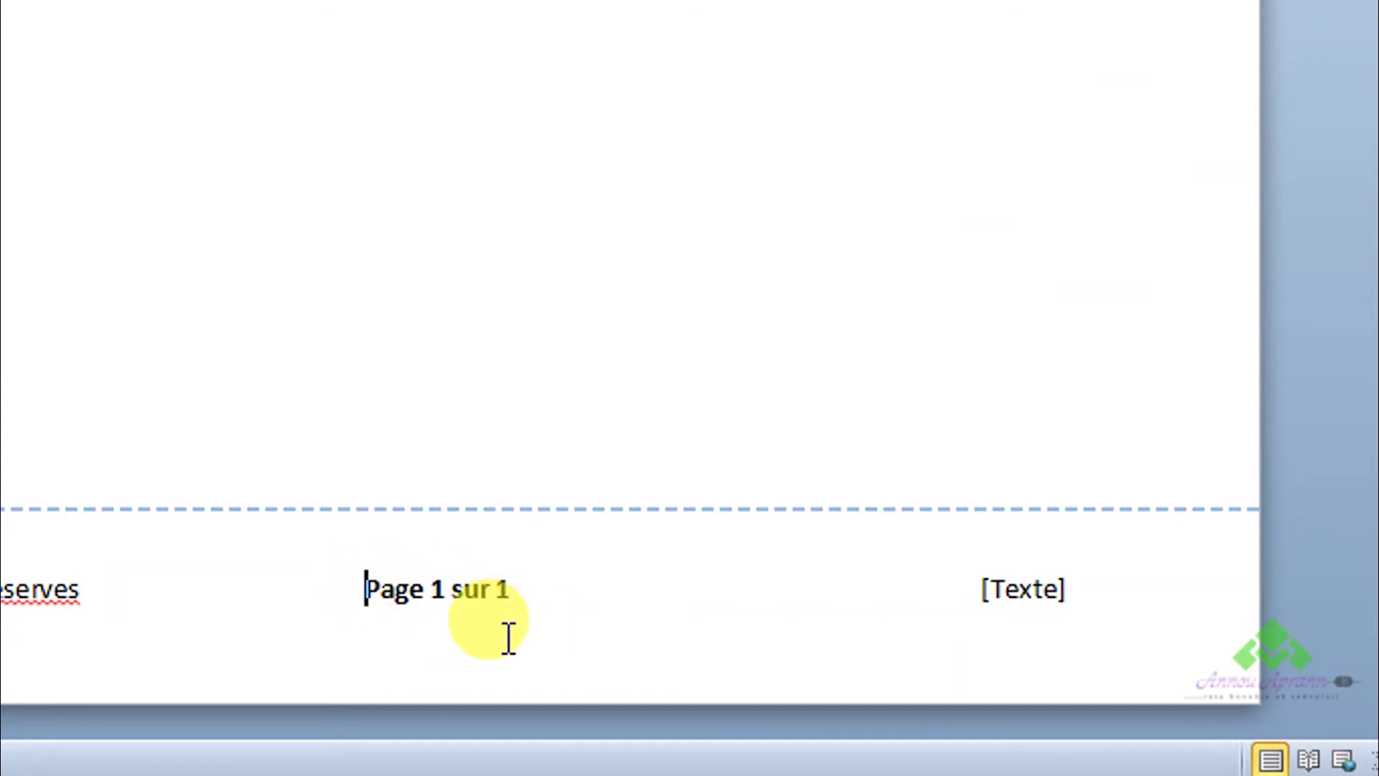
pyautogui.click(565, 612)
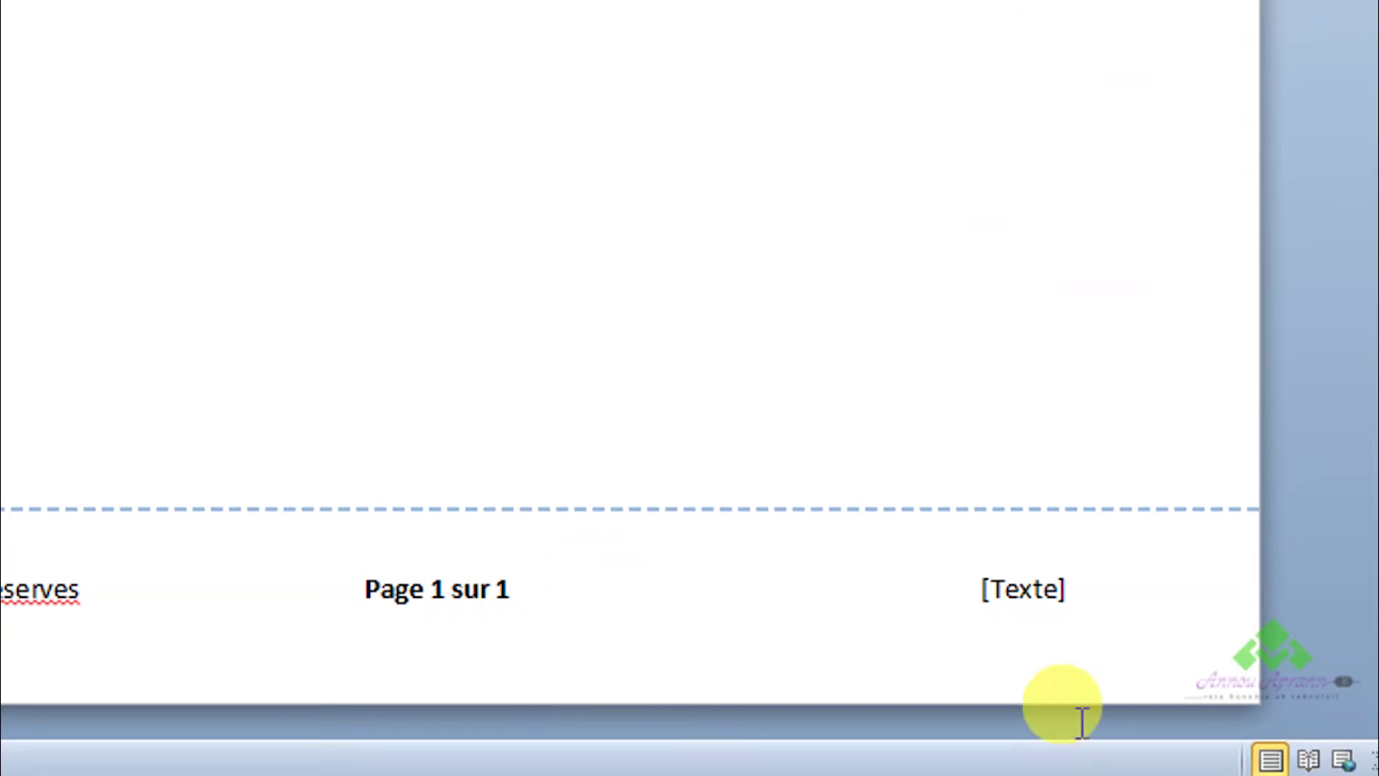
# Replace the footer's right text placeholder with "Annou Aprann"
pyautogui.click(1024, 573)
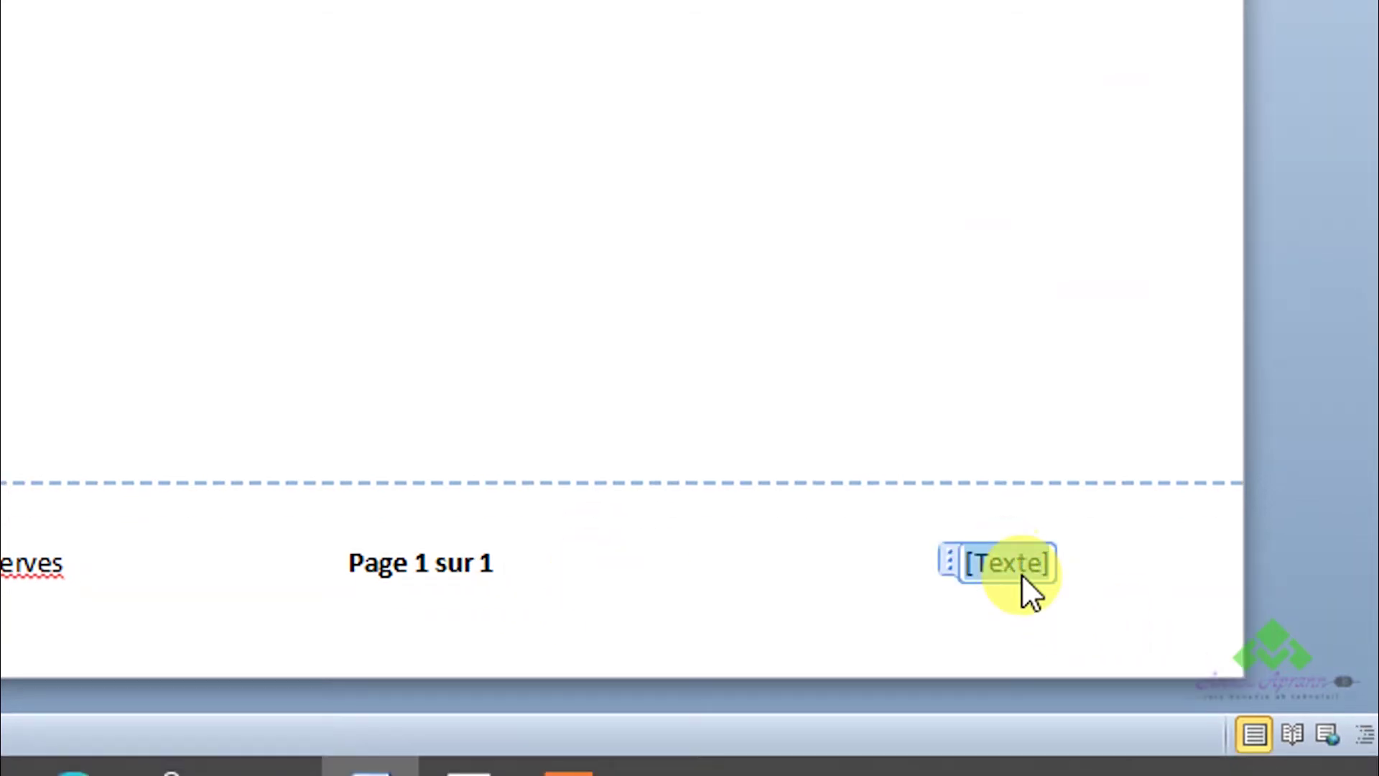
pyautogui.write('Annou Apr')
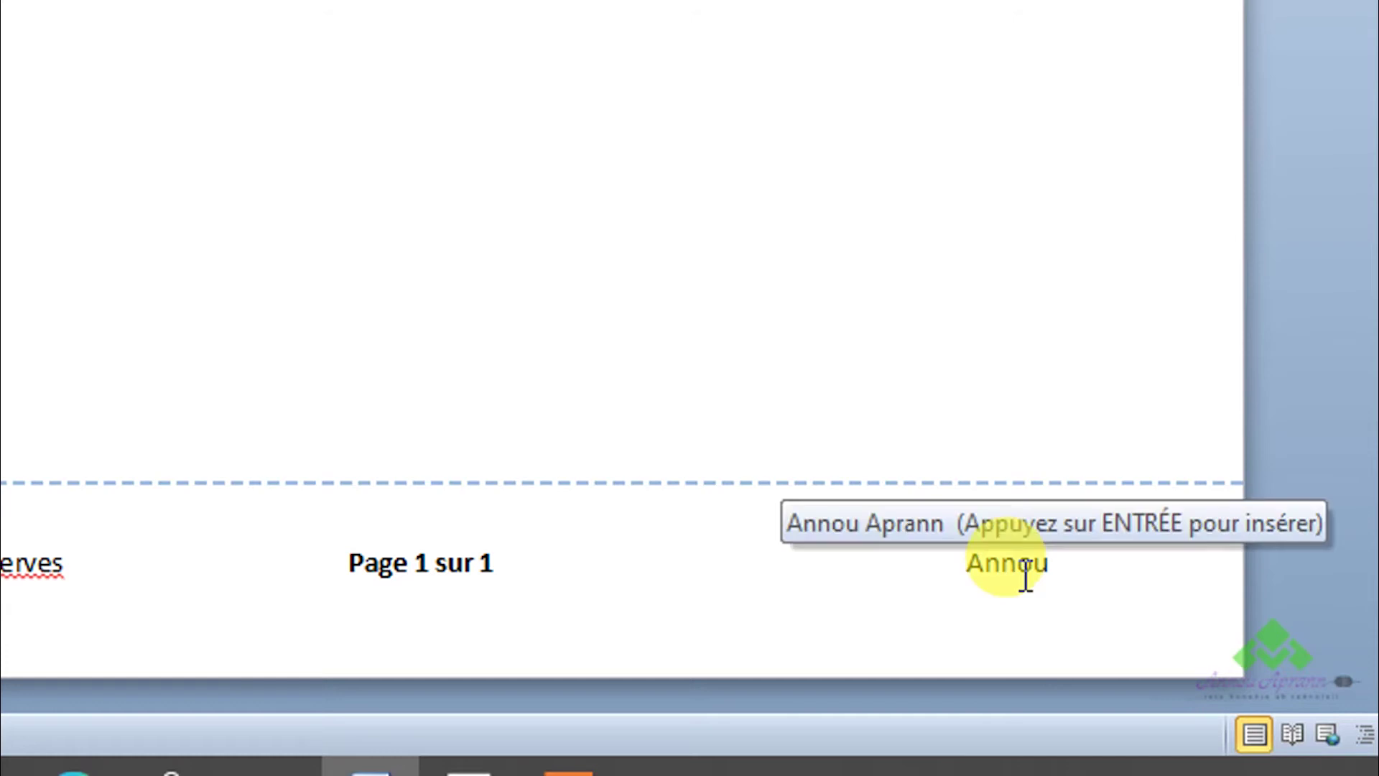
pyautogui.press('Return')
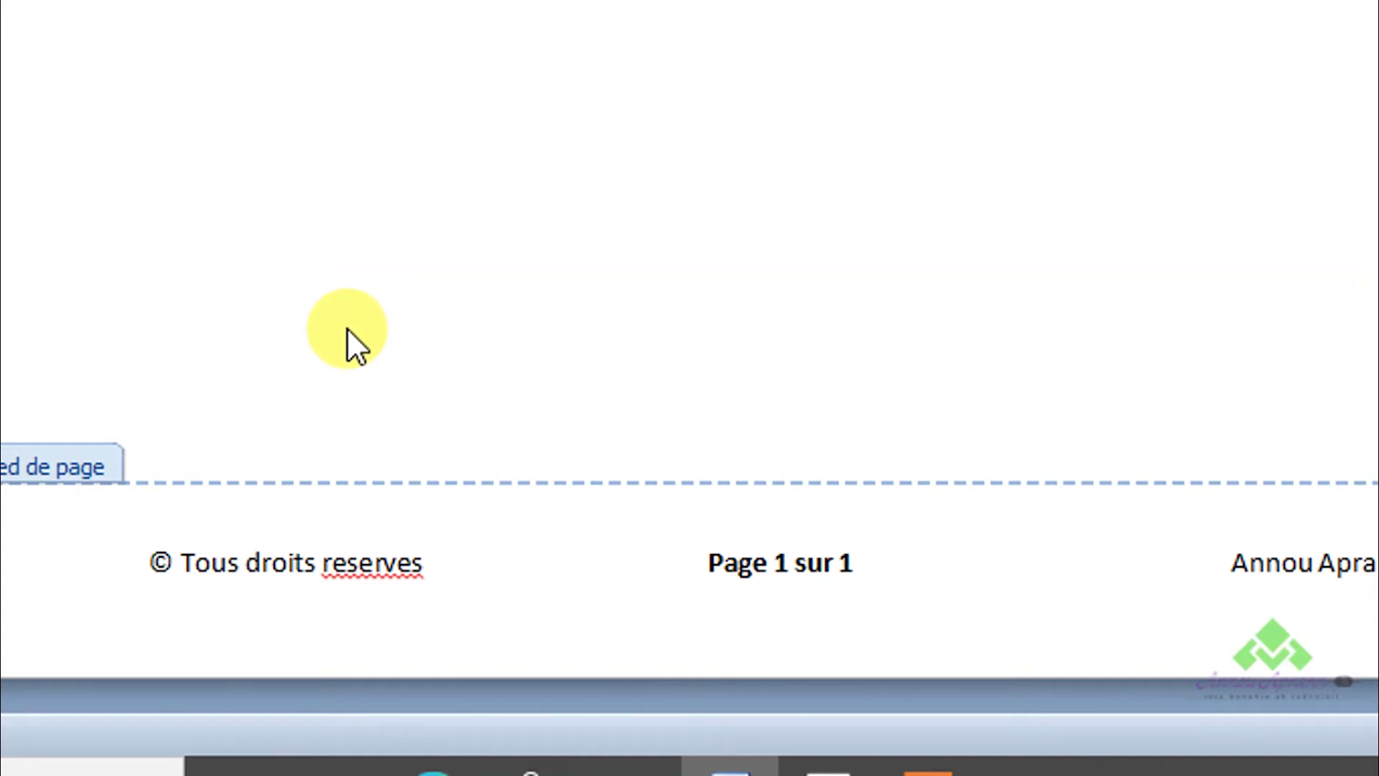
# Make the entire footer line bold and set its font colour to dark grey
pyautogui.click(28, 564)
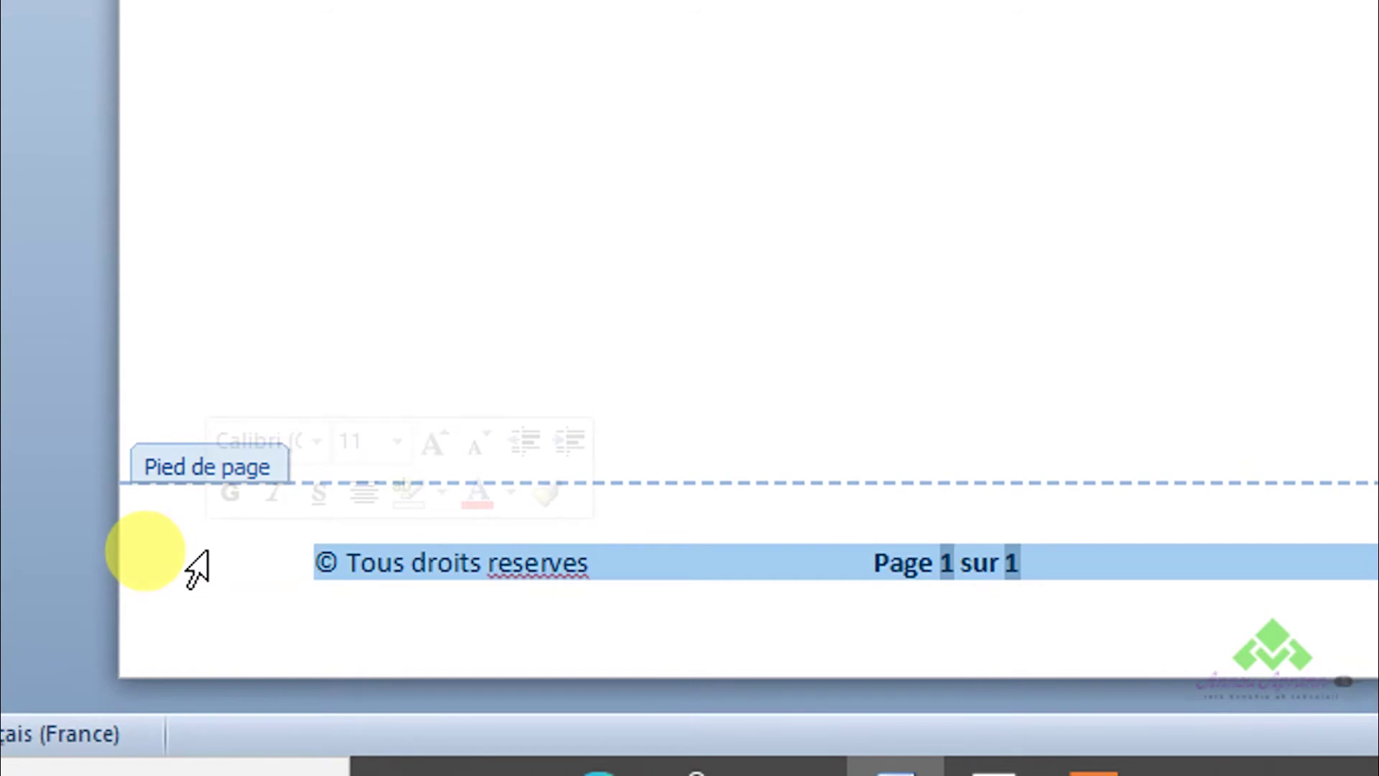
pyautogui.click(976, 605)
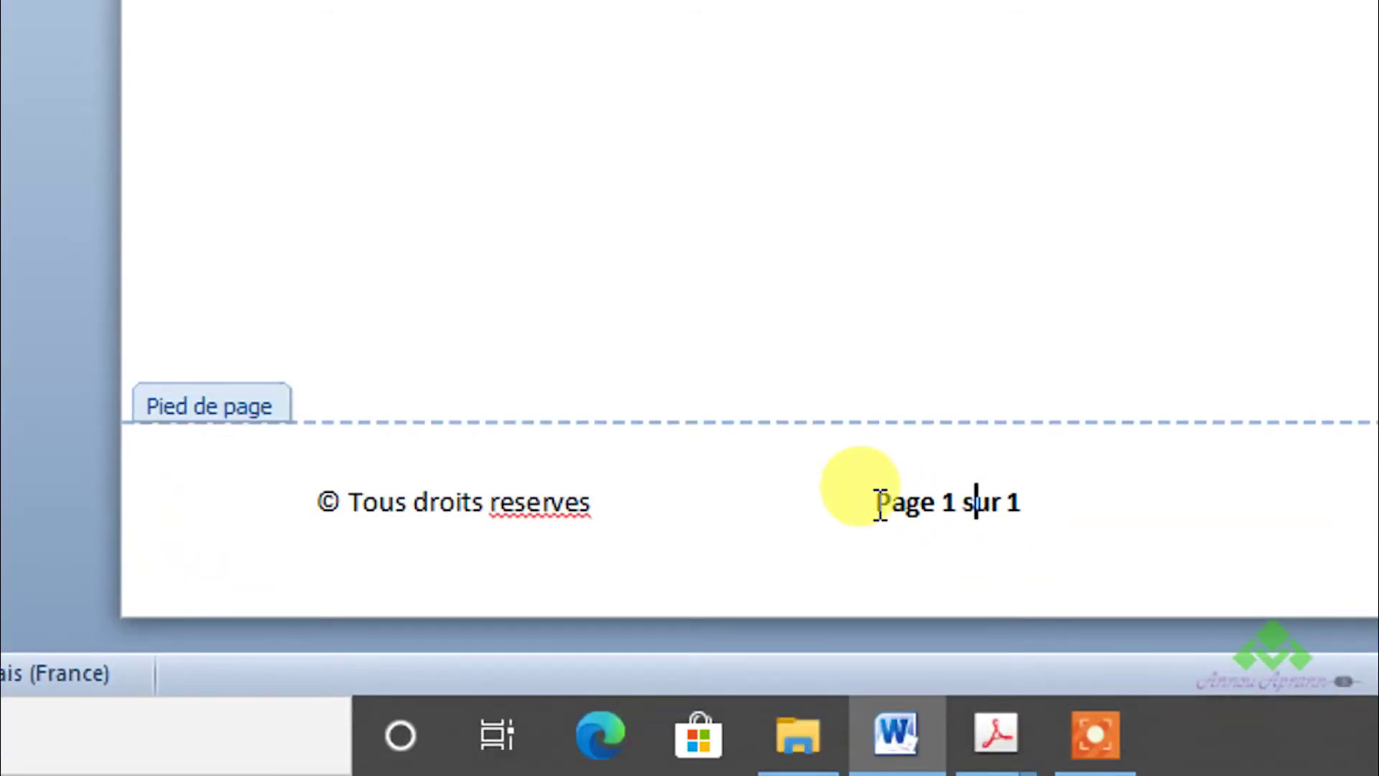
pyautogui.moveTo(880, 505); pyautogui.dragTo(1019, 507)
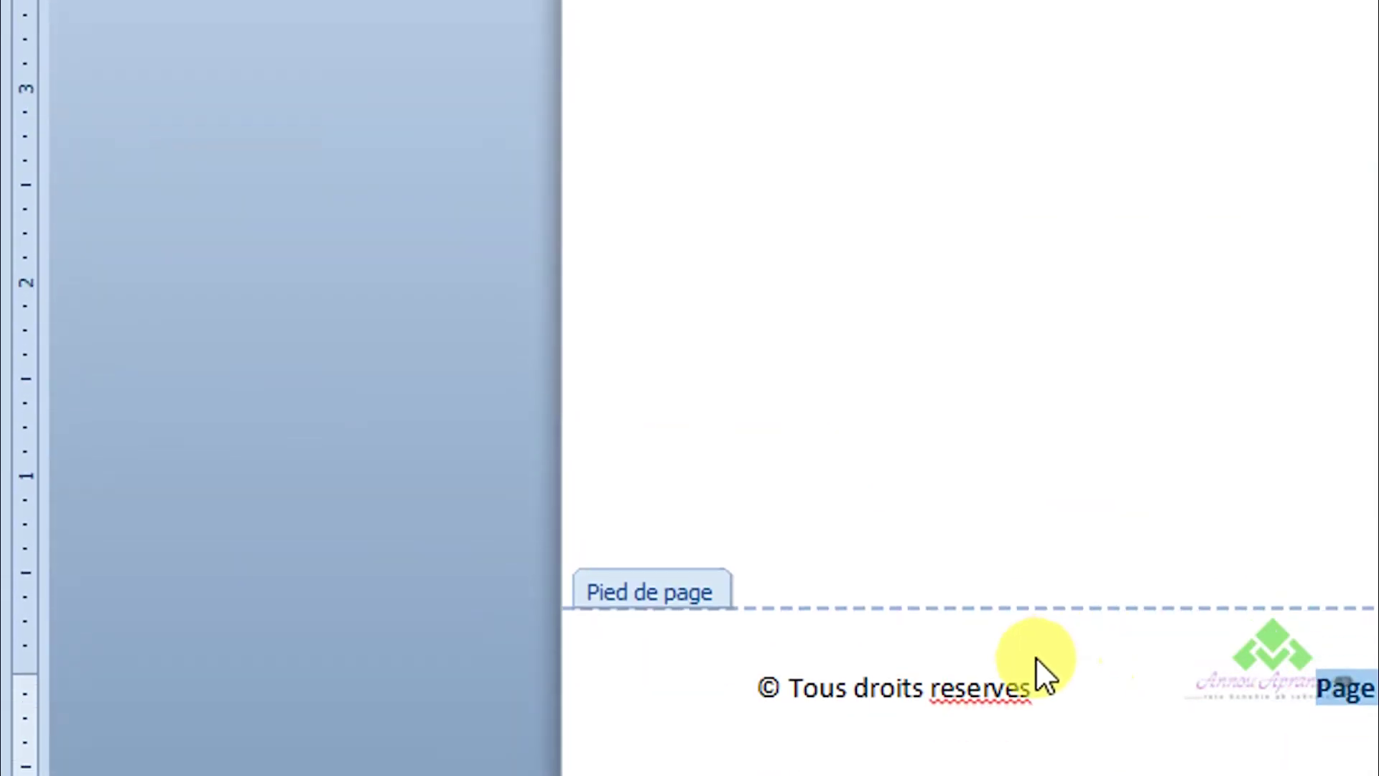
pyautogui.click(624, 698)
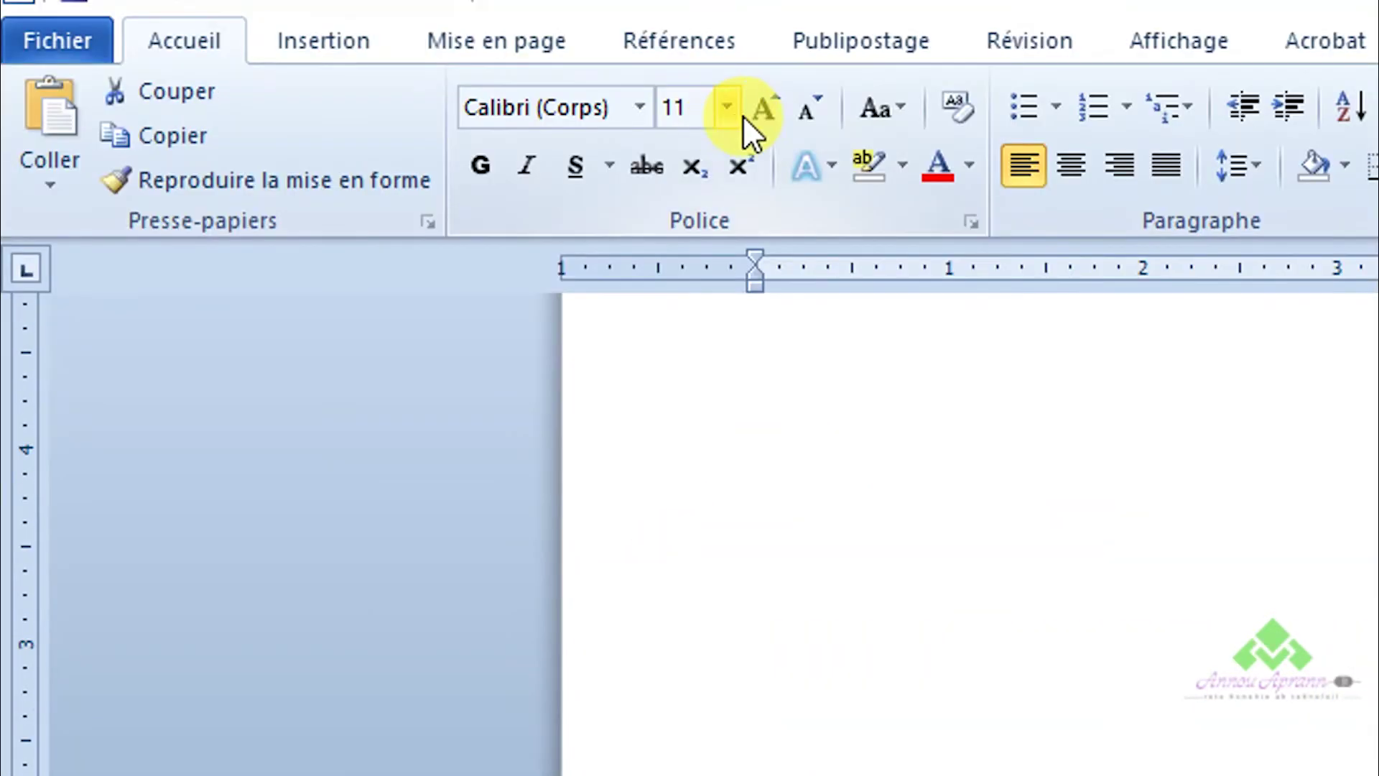
pyautogui.click(756, 115)
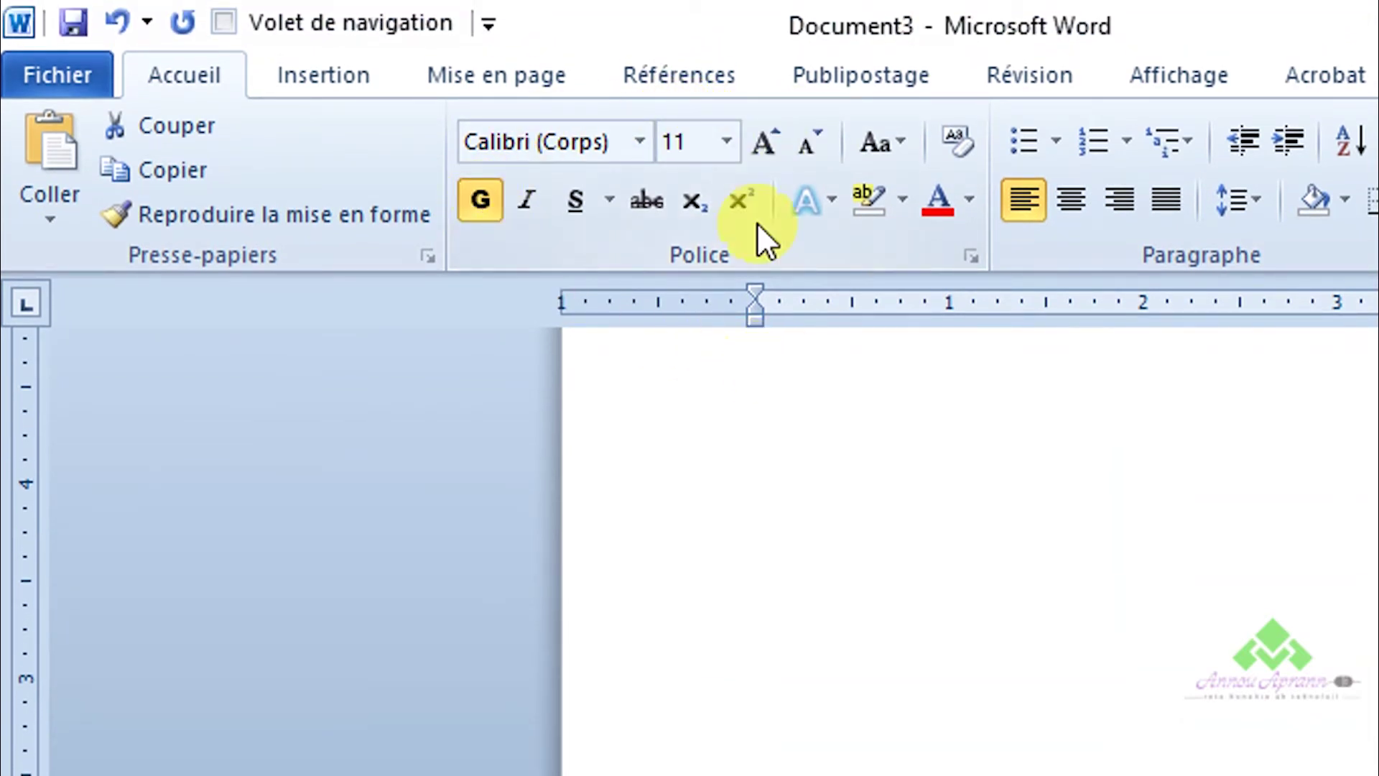
pyautogui.click(971, 199)
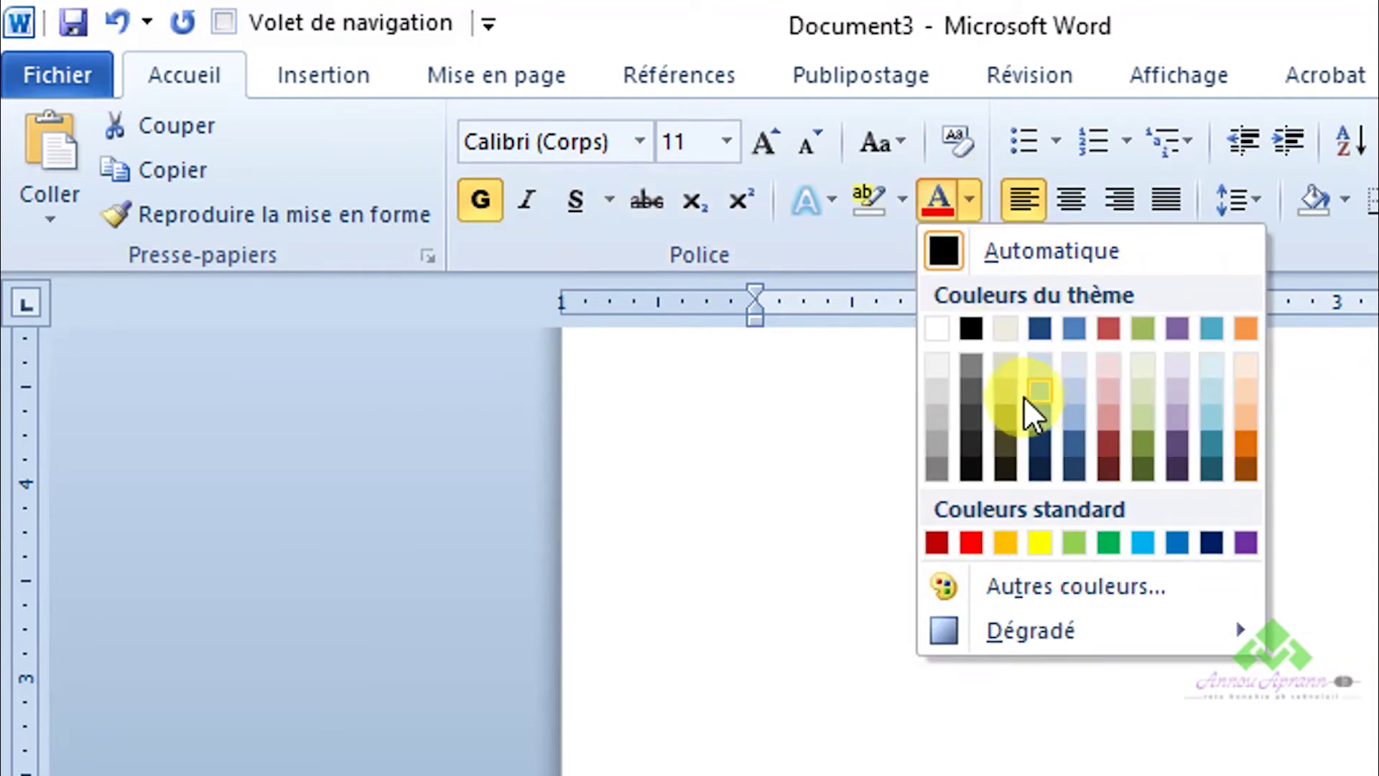
pyautogui.click(976, 395)
# Correct the misspelled word "reserves" in the footer to the suggested spelling "réservés"
pyautogui.click(1022, 593)
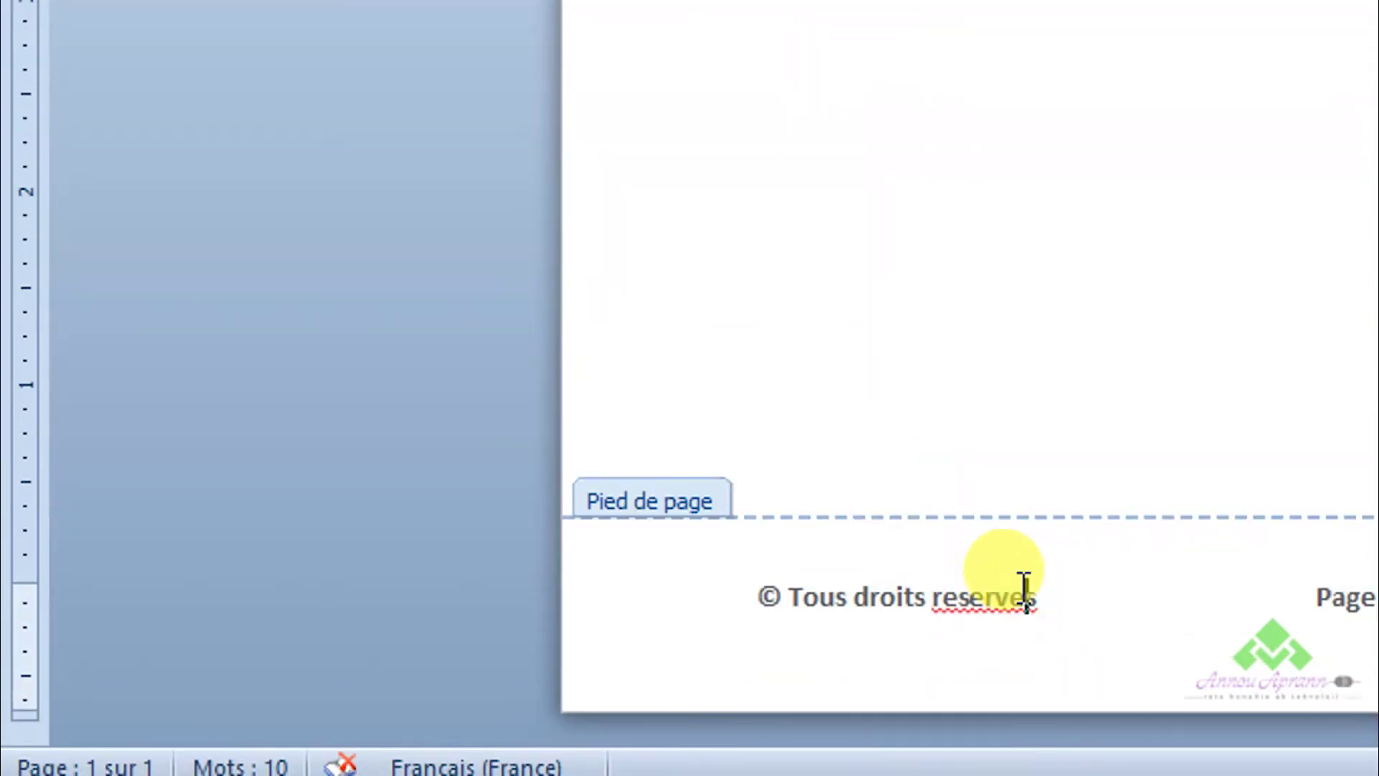
pyautogui.rightClick(1019, 595)
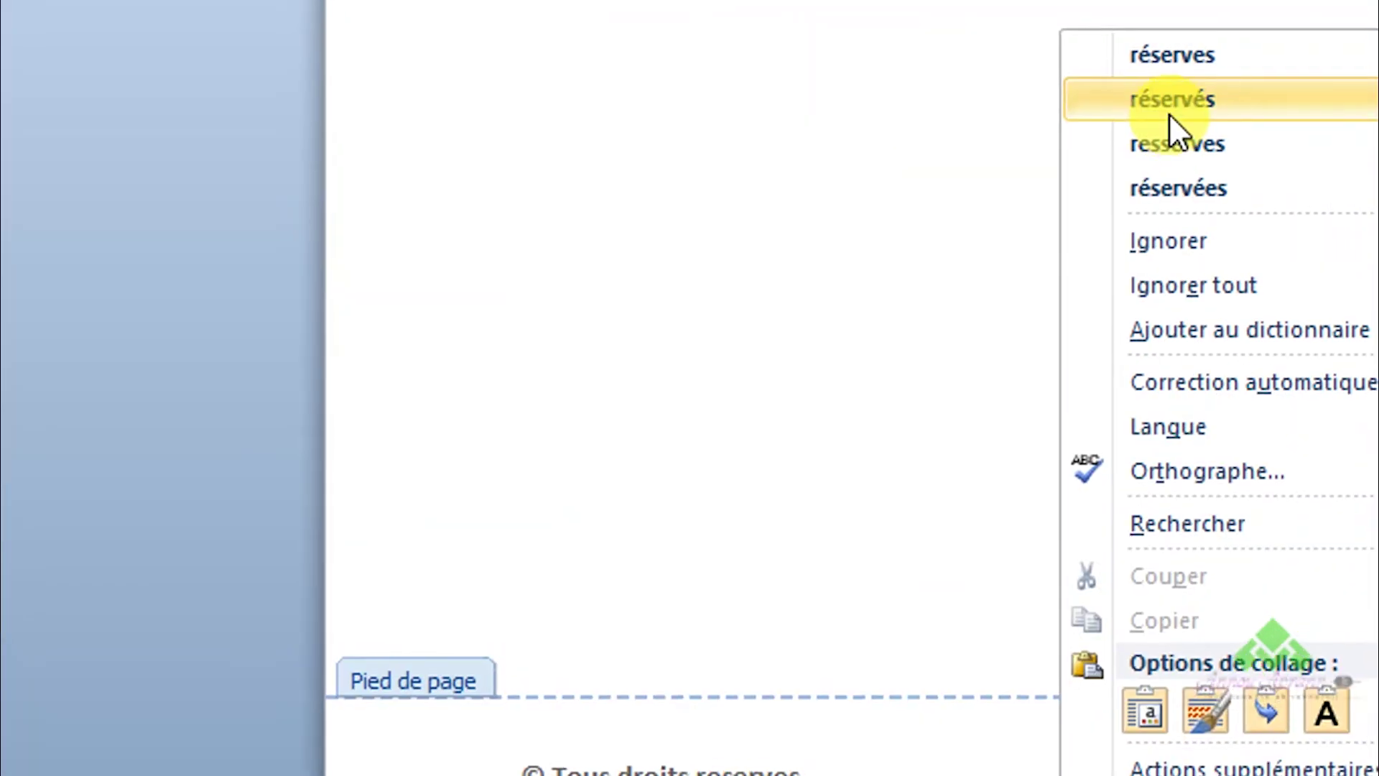
pyautogui.click(1171, 104)
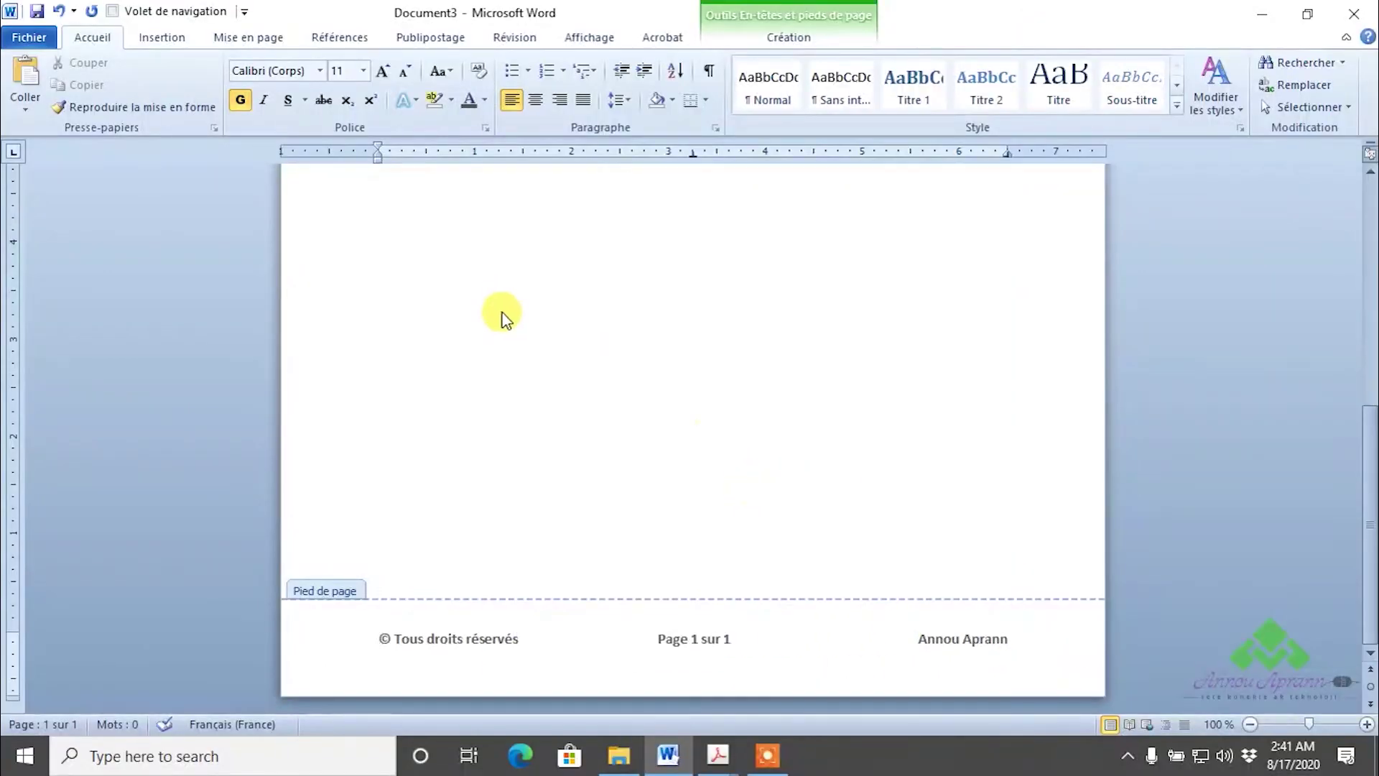
# Select the whole footer line and start saving it as a new building block in the footer gallery
pyautogui.scroll(6, 560, 439)
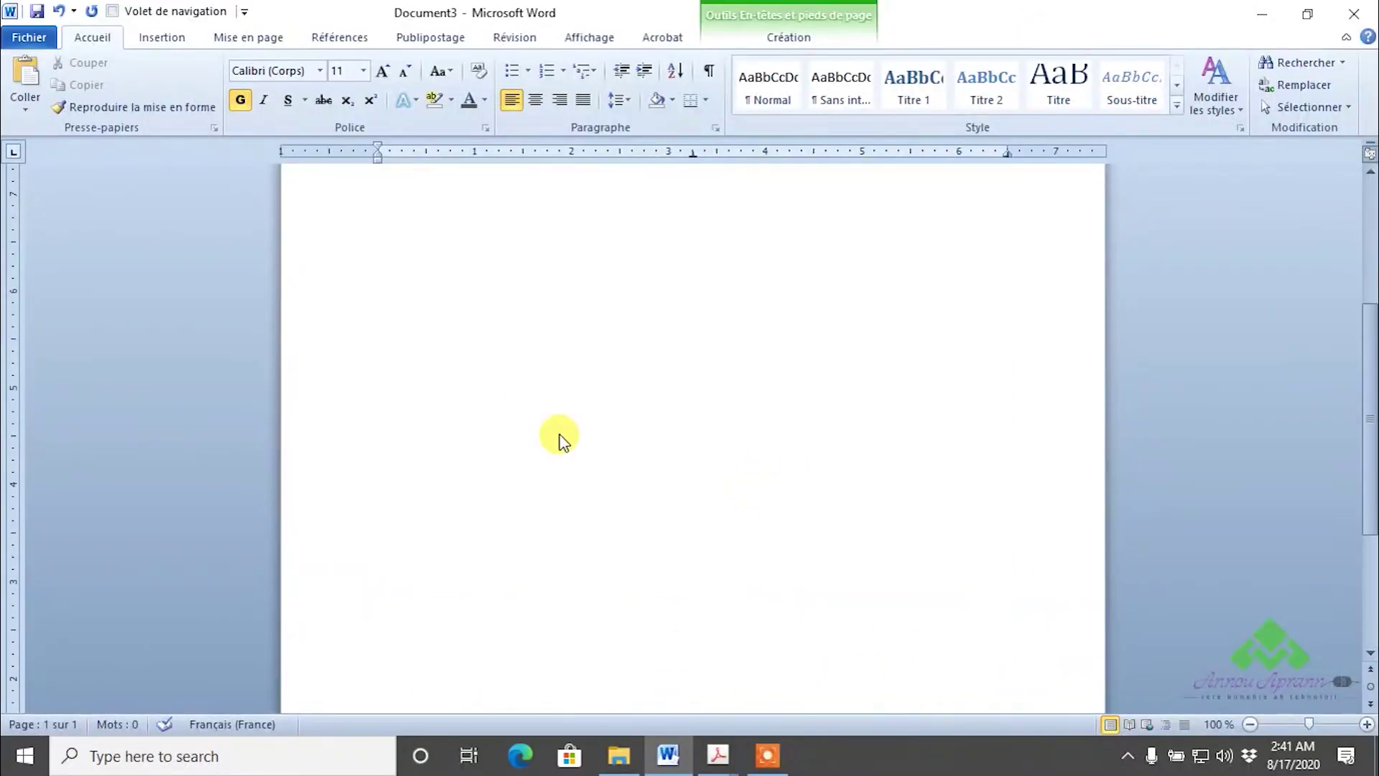
pyautogui.scroll(2, 568, 446)
pyautogui.scroll(-8, 603, 486)
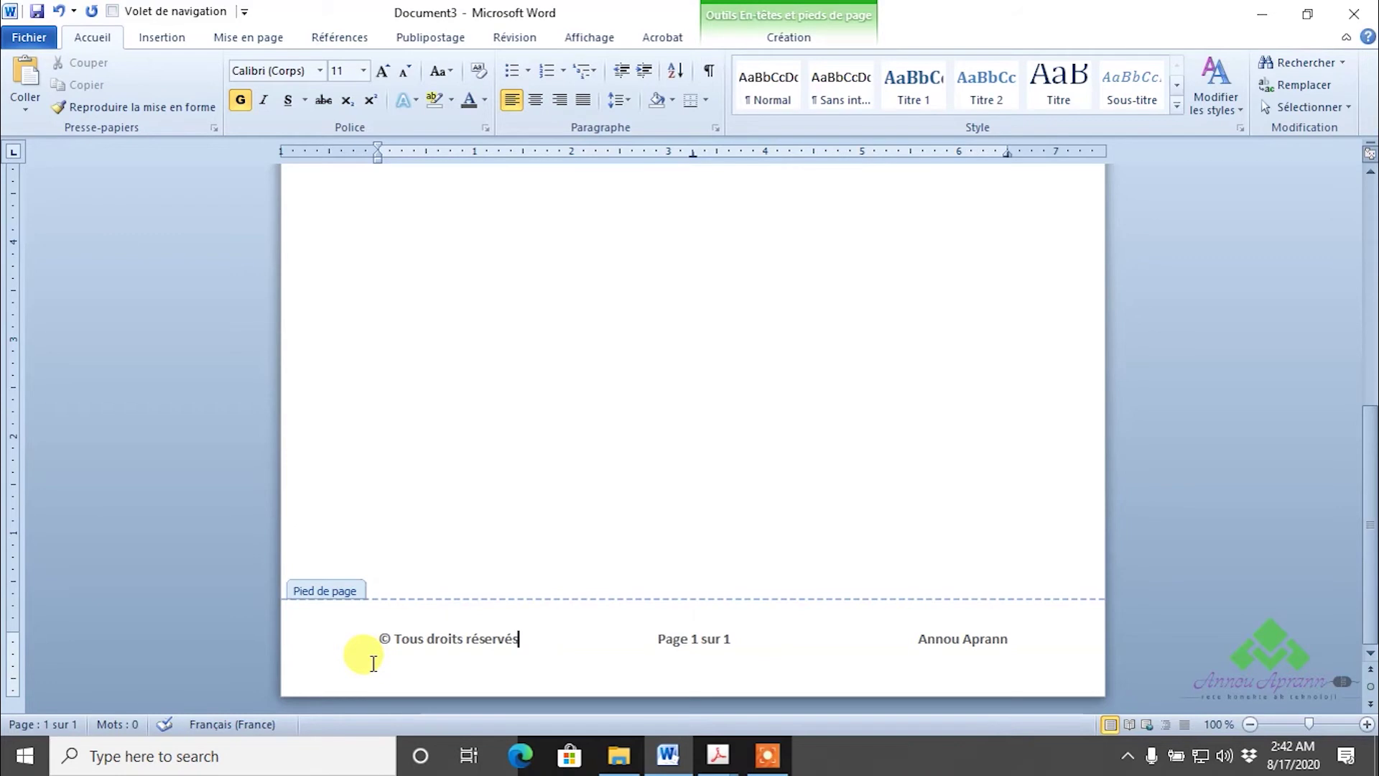
pyautogui.click(286, 650)
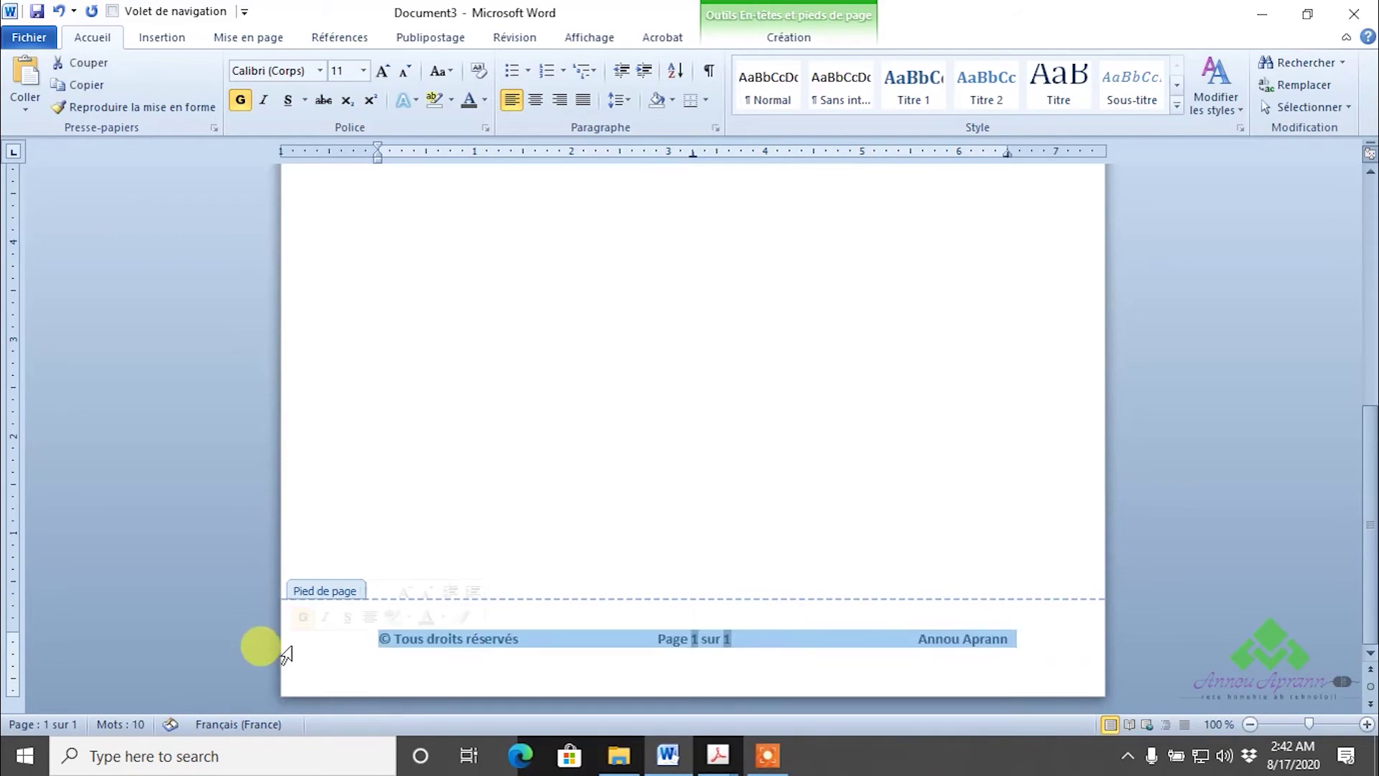
pyautogui.click(162, 37)
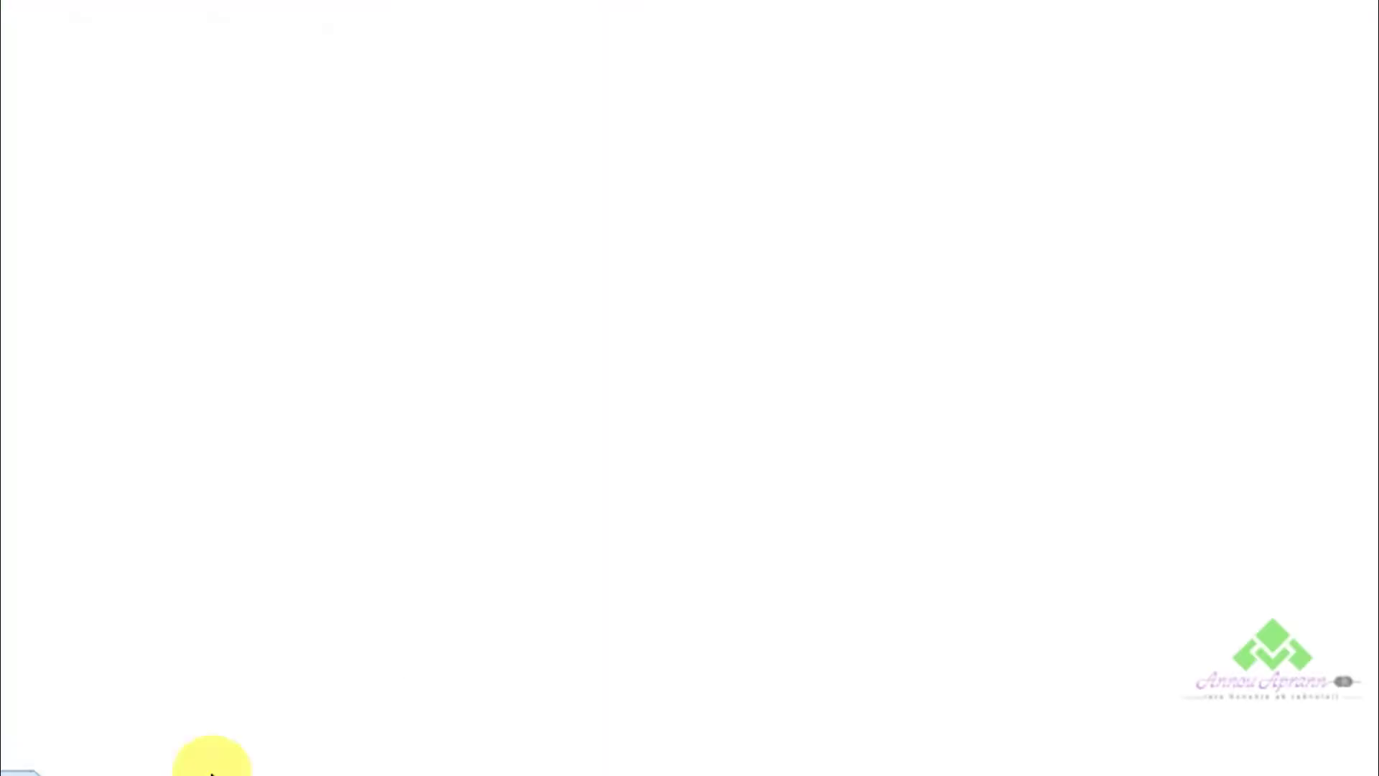
pyautogui.click(709, 116)
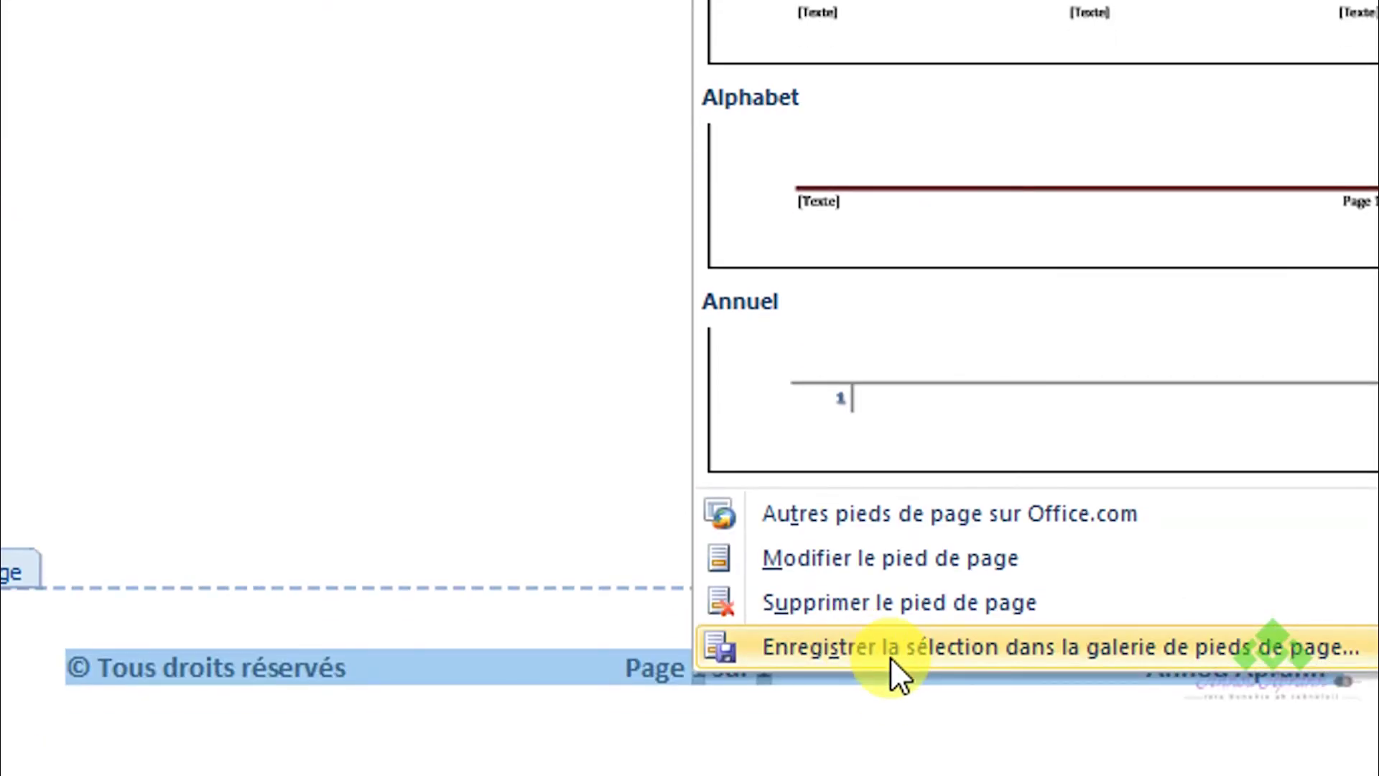
pyautogui.click(890, 655)
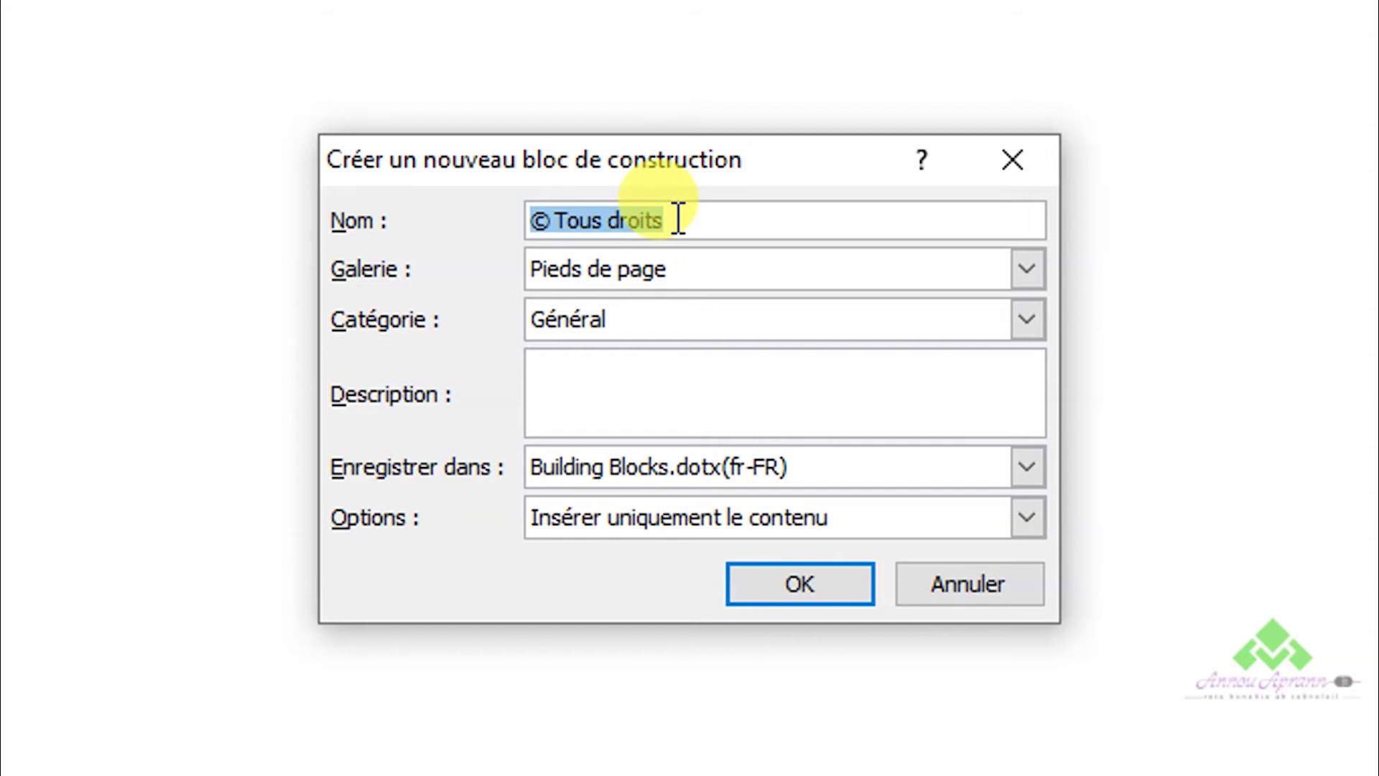
# Name the new footer building block "pied de page annou"
pyautogui.write('pei')
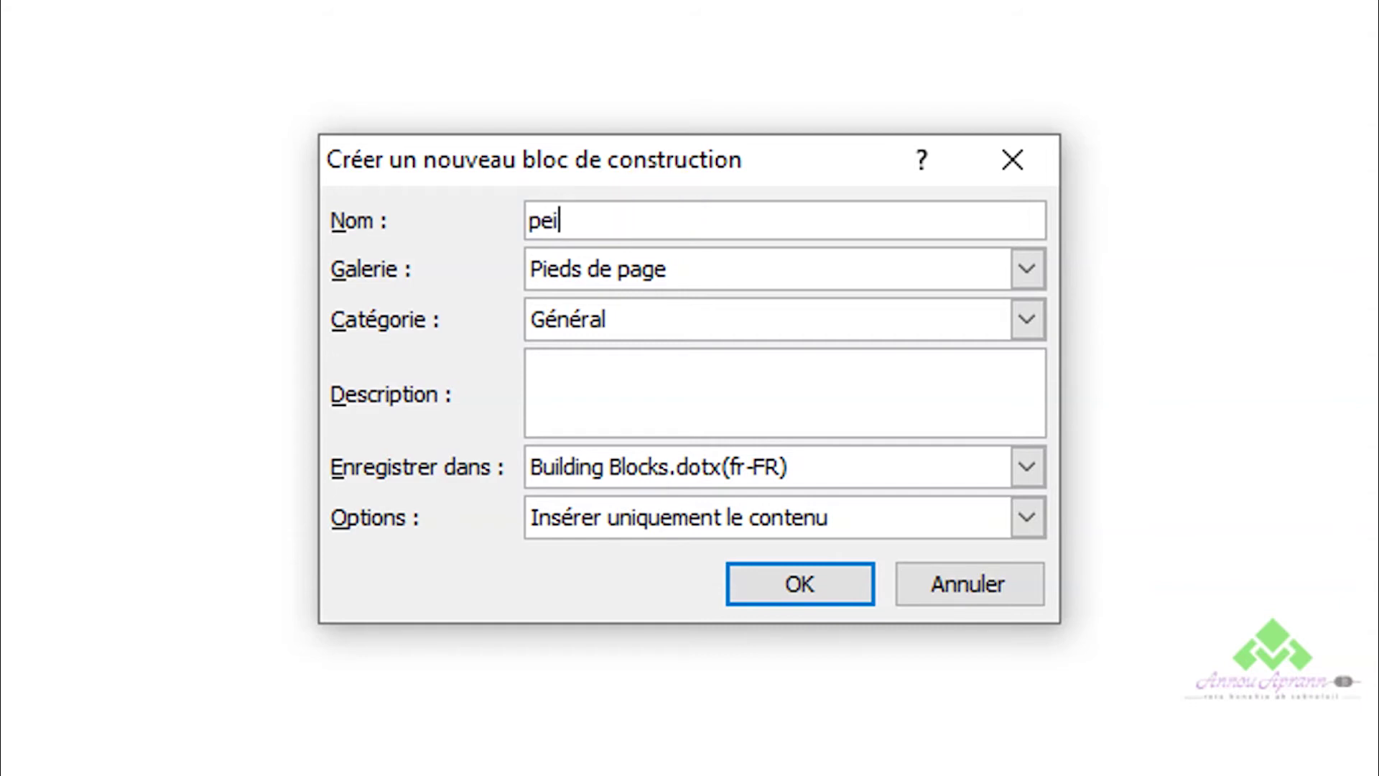
pyautogui.press('BackSpace')
pyautogui.press('BackSpace')
pyautogui.write('ied de')
pyautogui.press('BackSpace')
pyautogui.write('de page a')
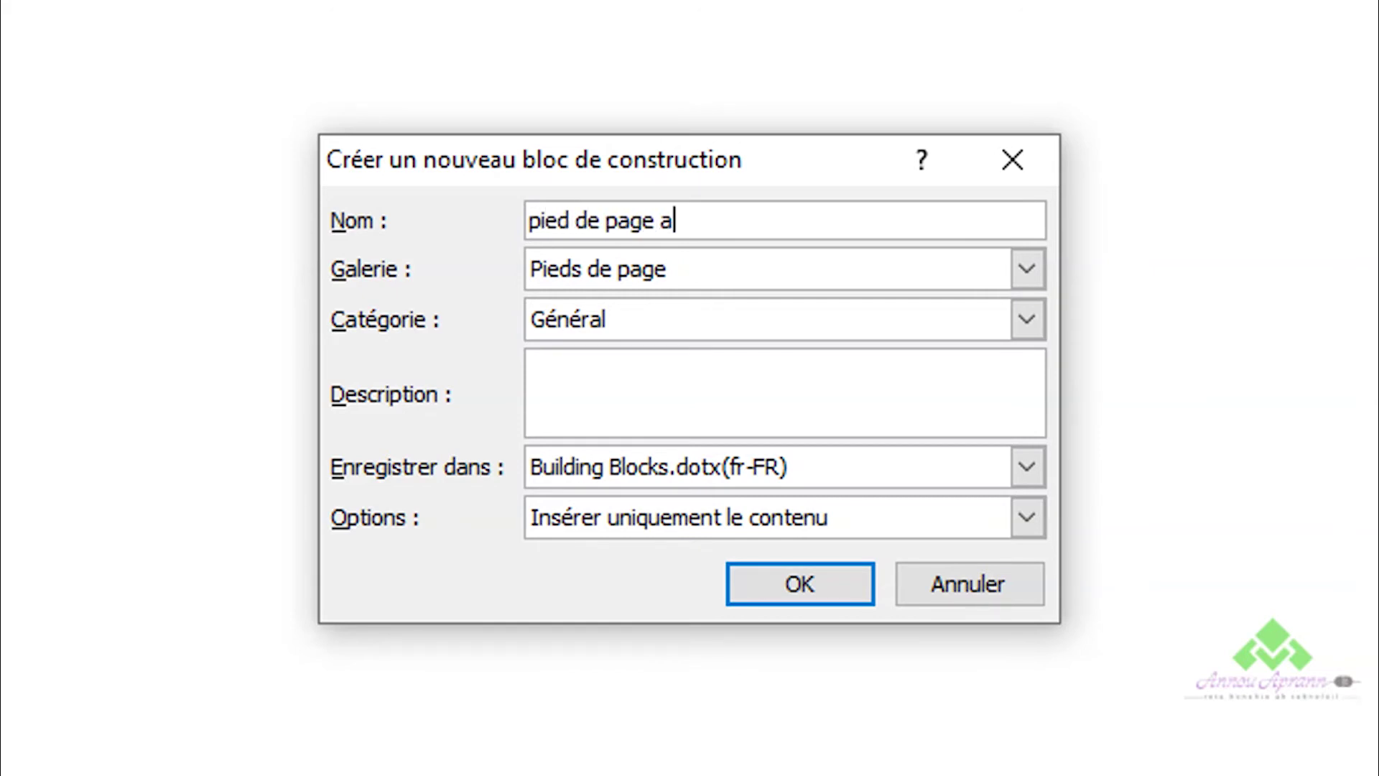
pyautogui.write('nnou')
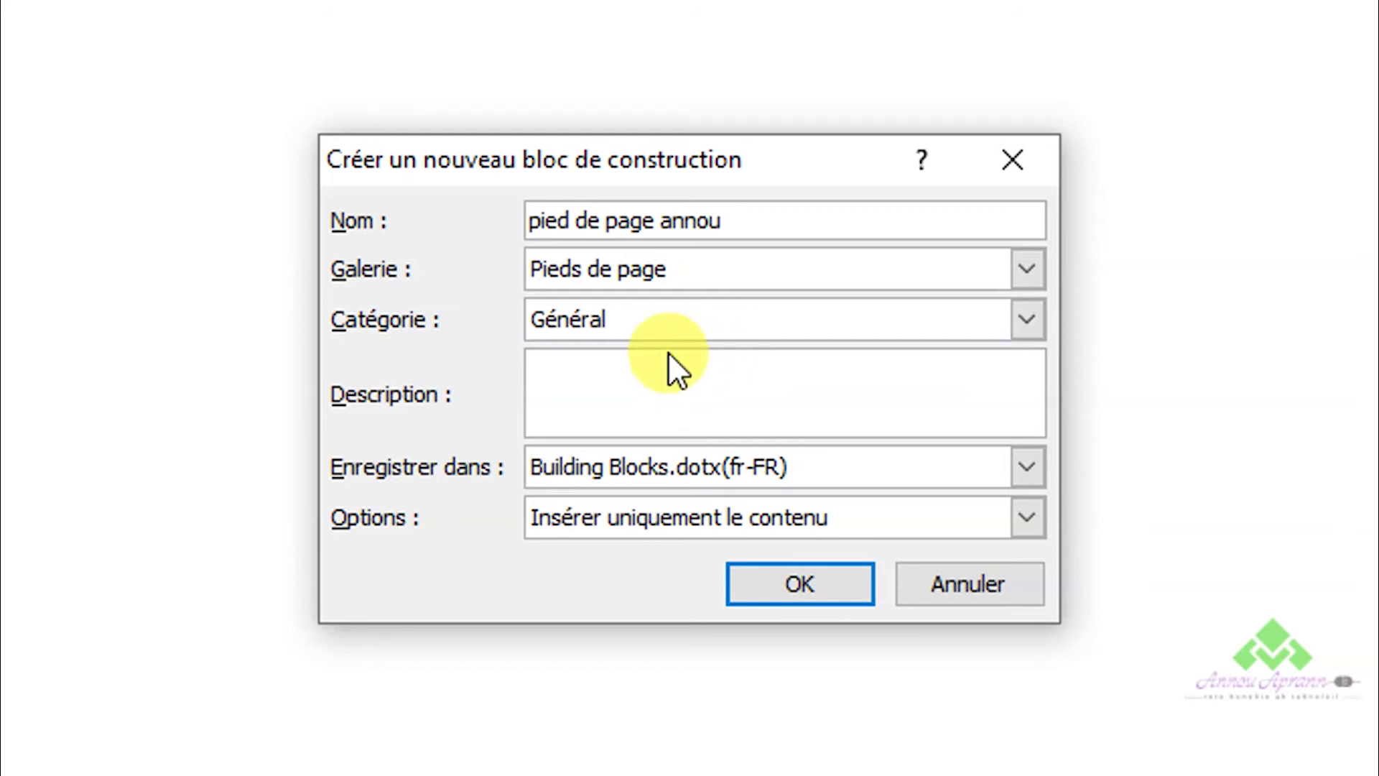
# Create a new category named "Annou Aprann" and assign the building block to it
pyautogui.click(630, 322)
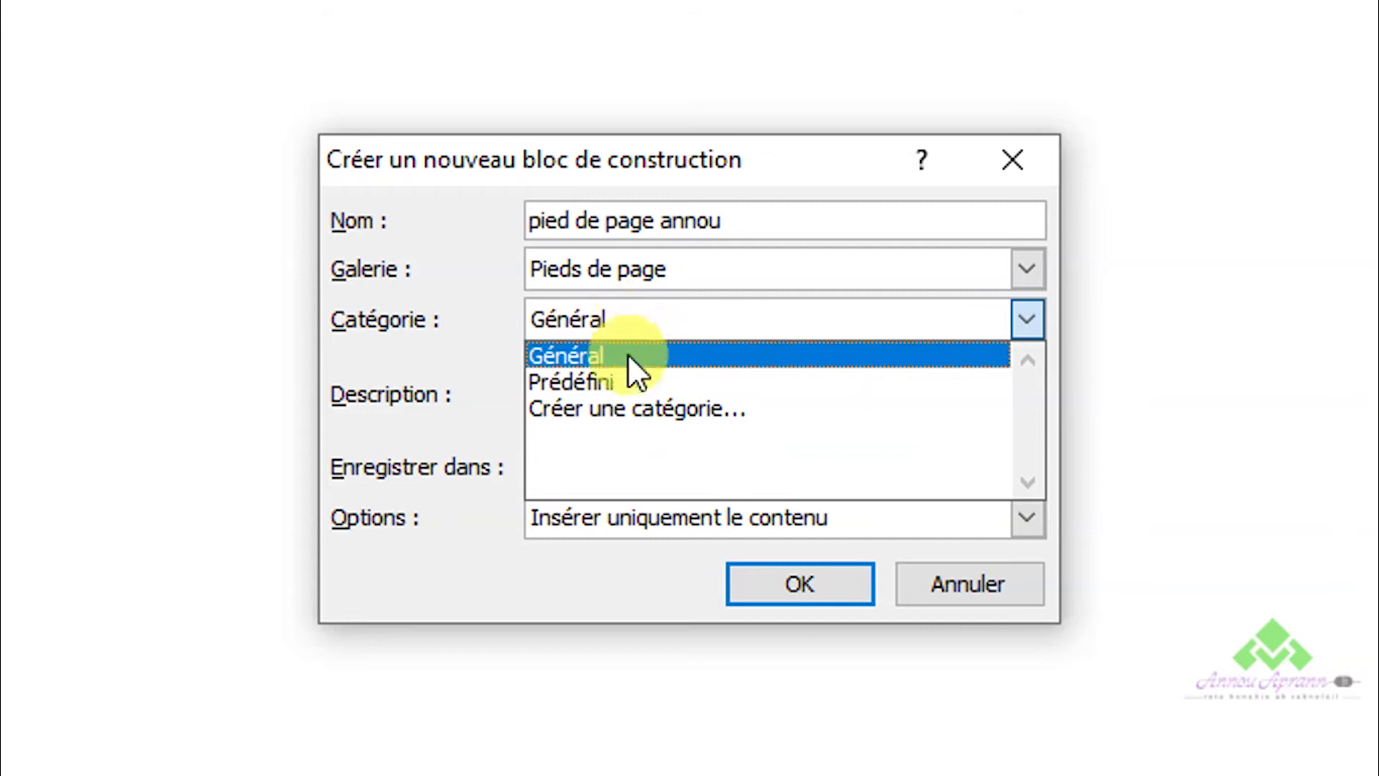
pyautogui.click(628, 404)
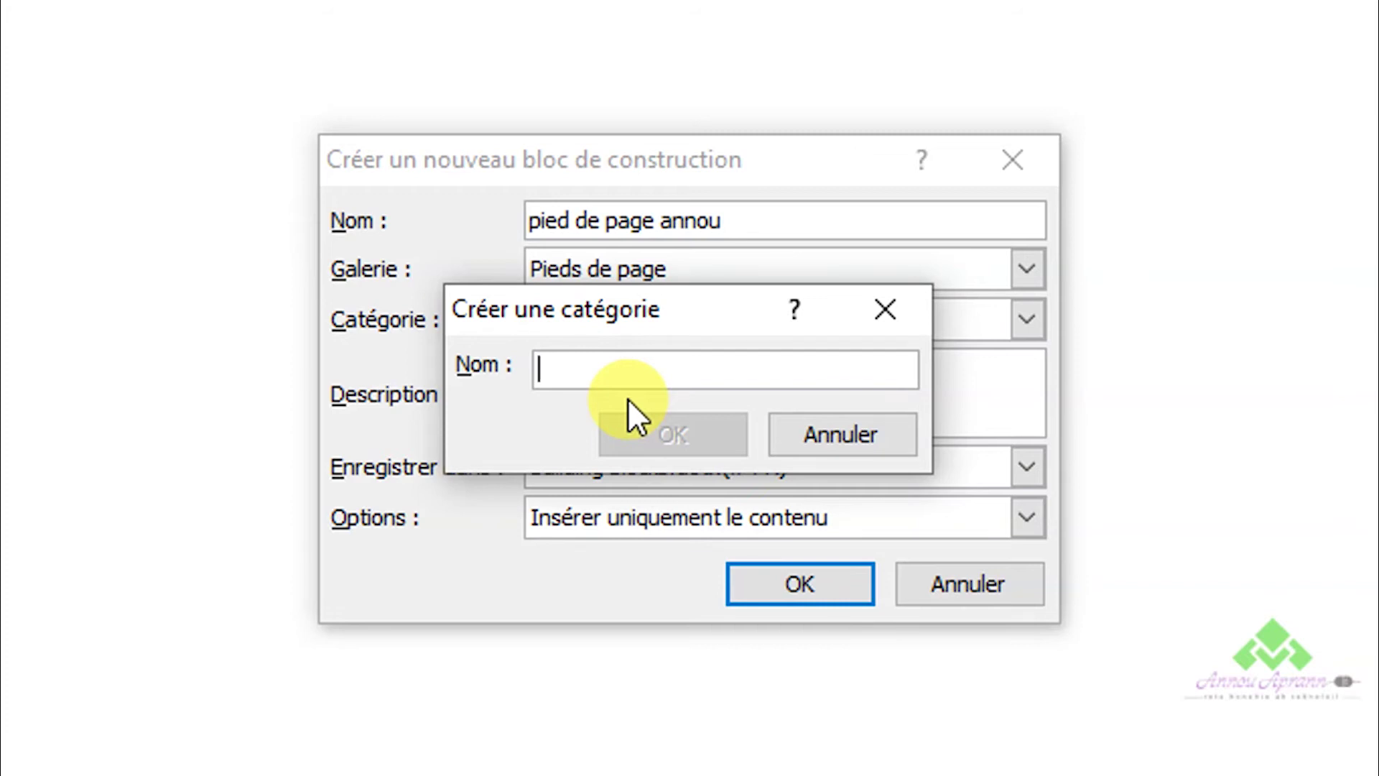
pyautogui.write('Annou Aprann')
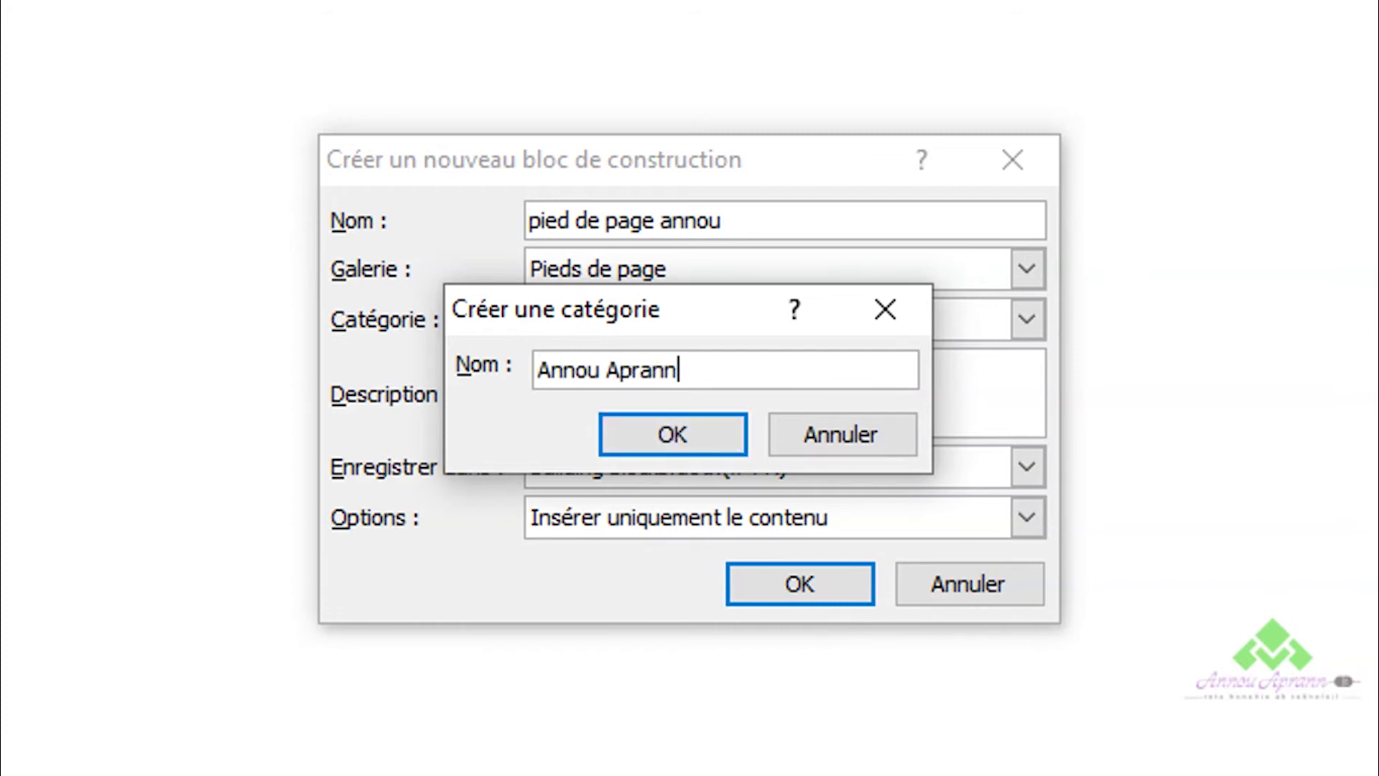
pyautogui.click(683, 413)
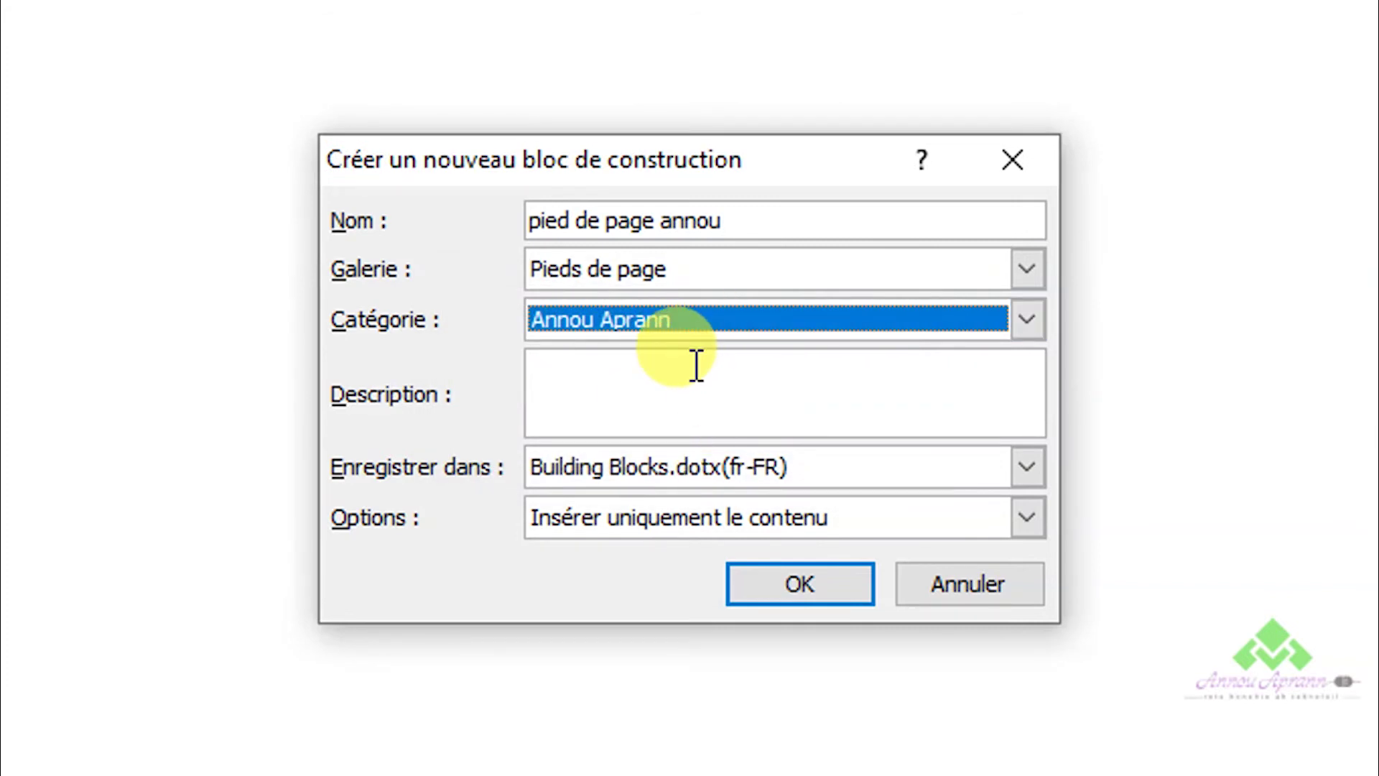
# Set the insertion option to "Insérer le contenu dans son paragraphe" and save the building block
pyautogui.click(562, 514)
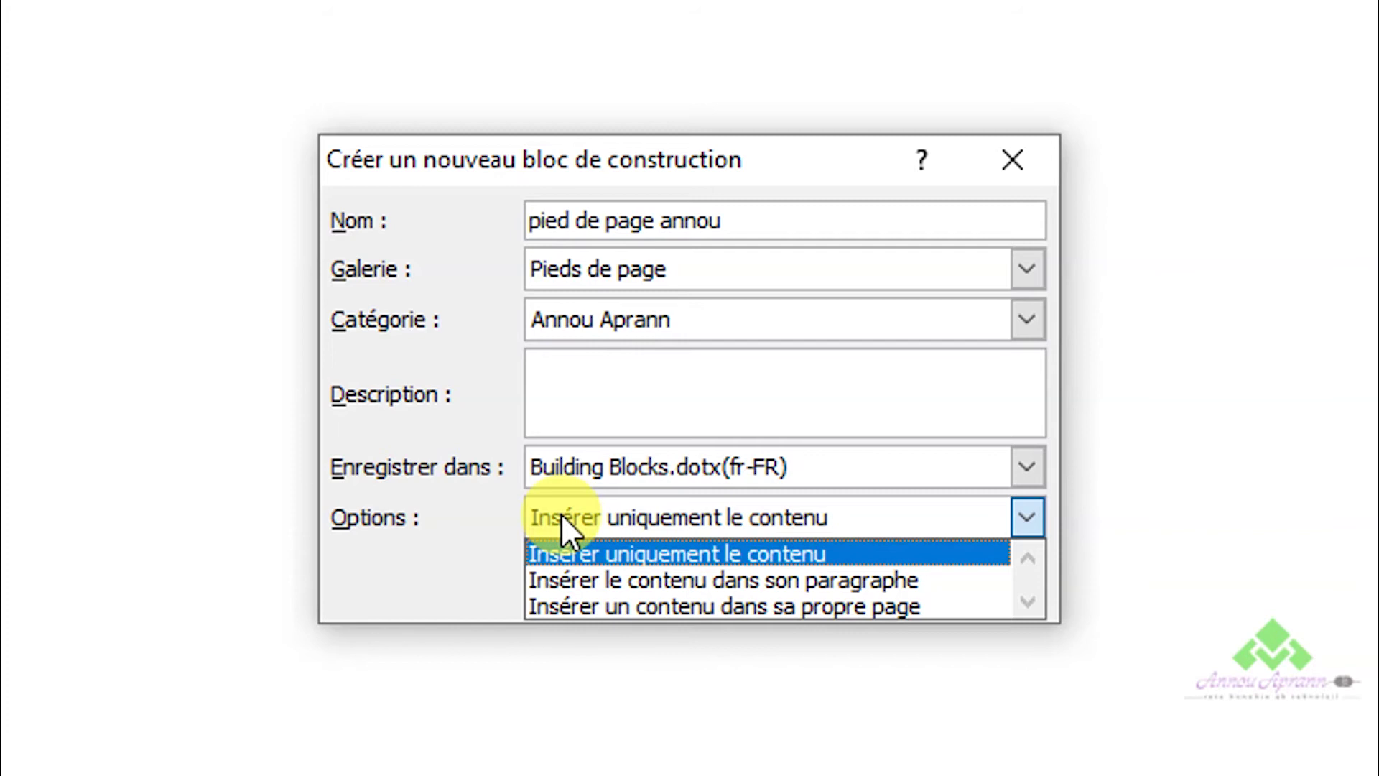
pyautogui.click(577, 578)
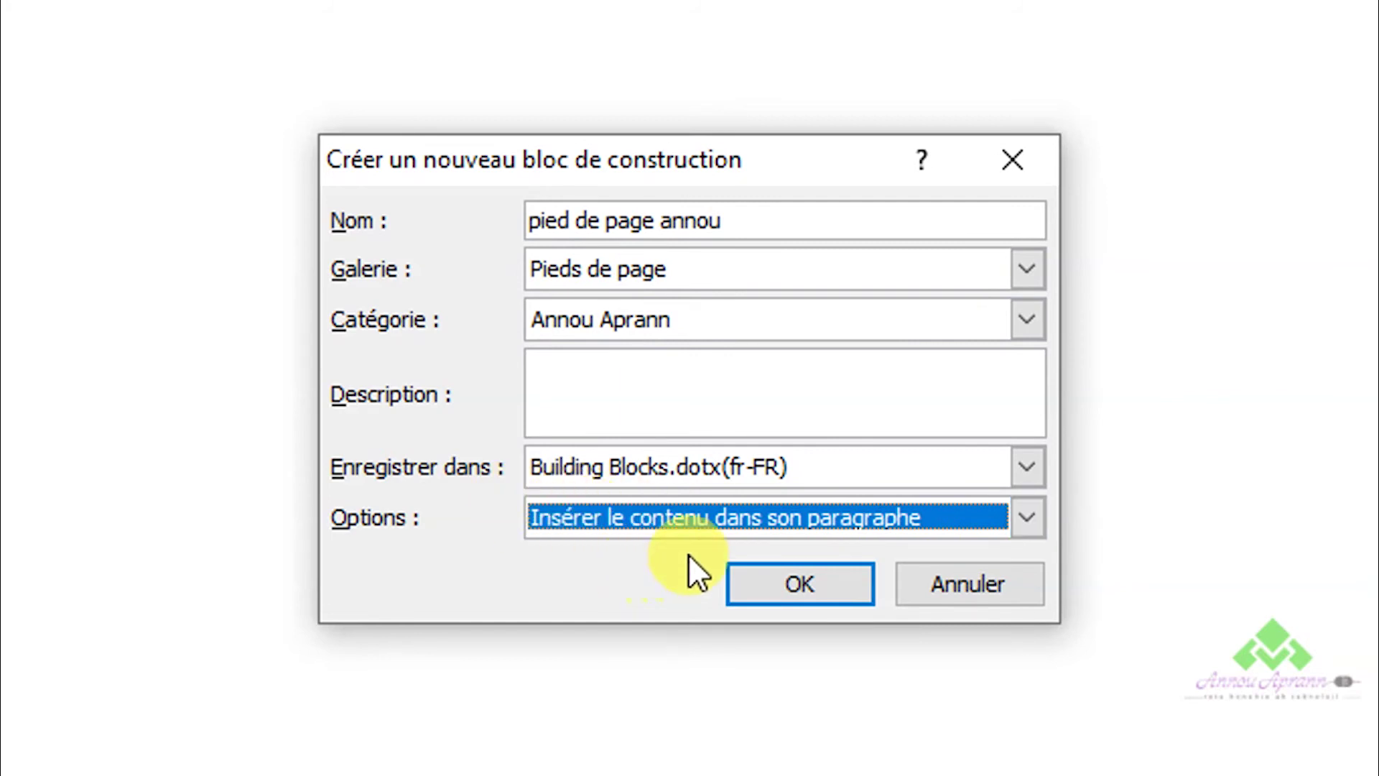
pyautogui.click(761, 574)
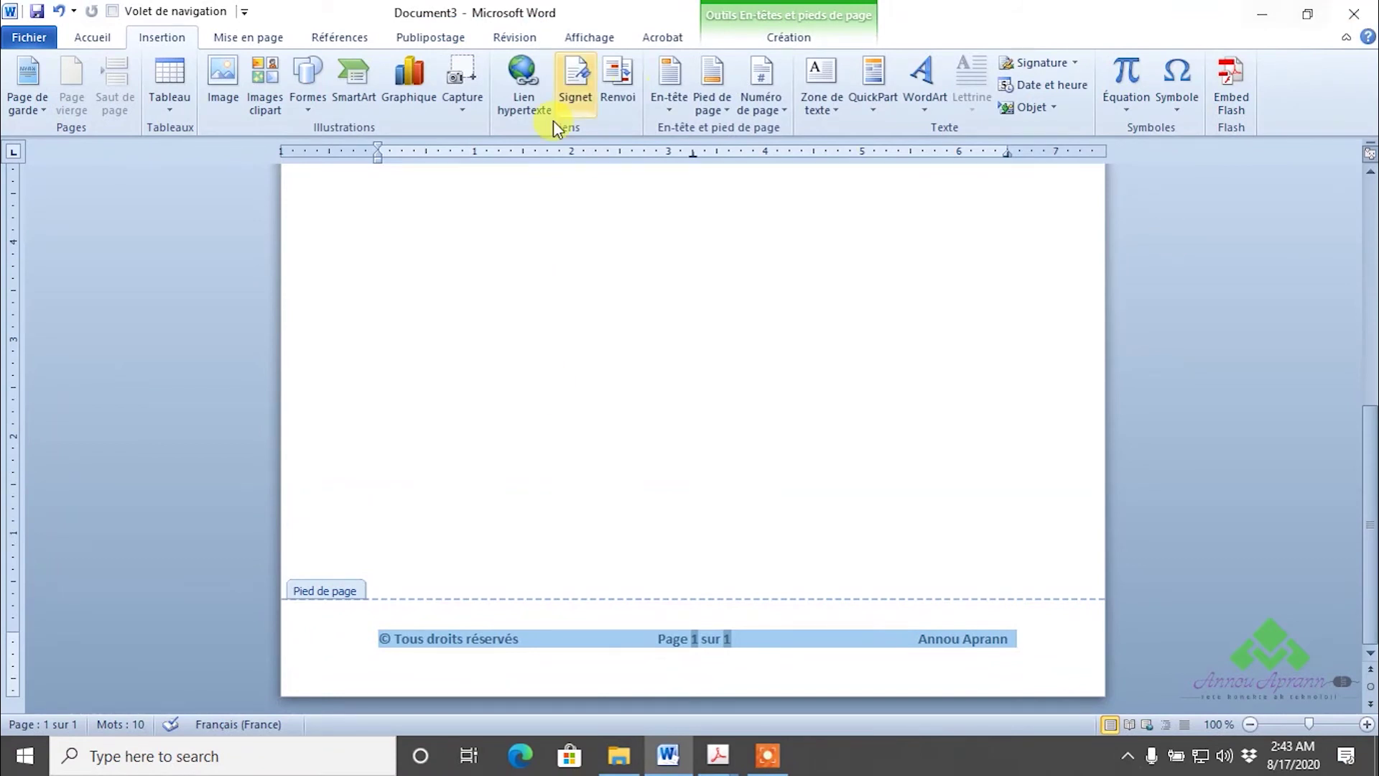
# Close footer editing and create a new blank document
pyautogui.click(819, 37)
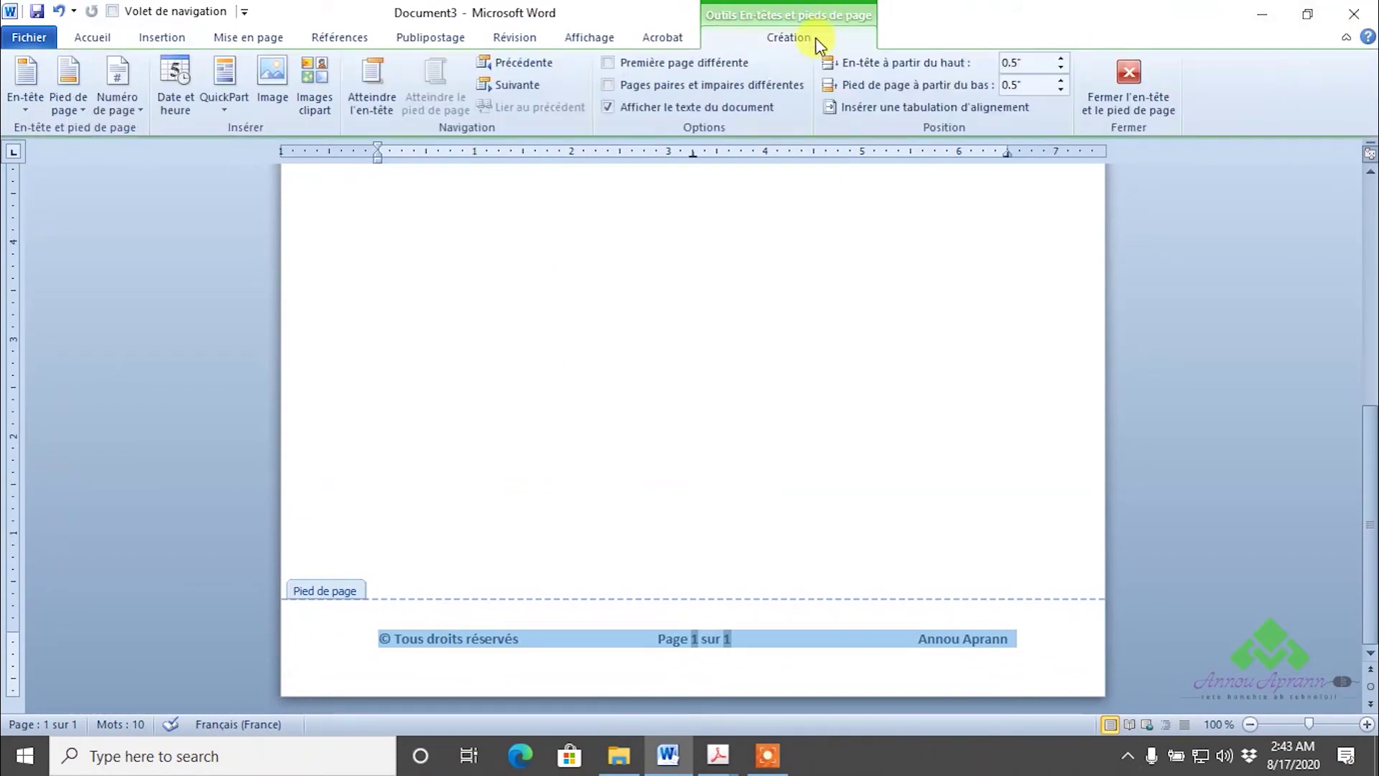
pyautogui.click(1113, 80)
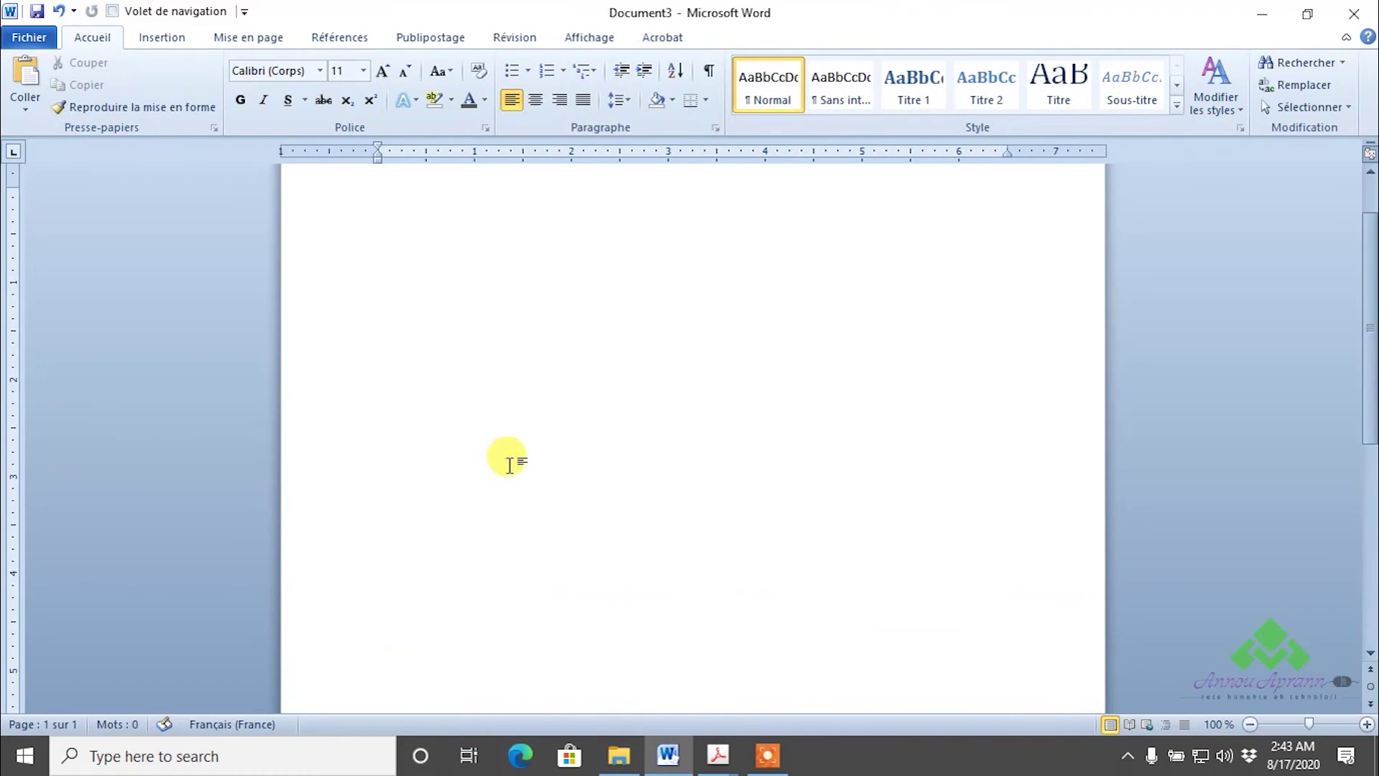
pyautogui.hotkey('ctrl', 'n')
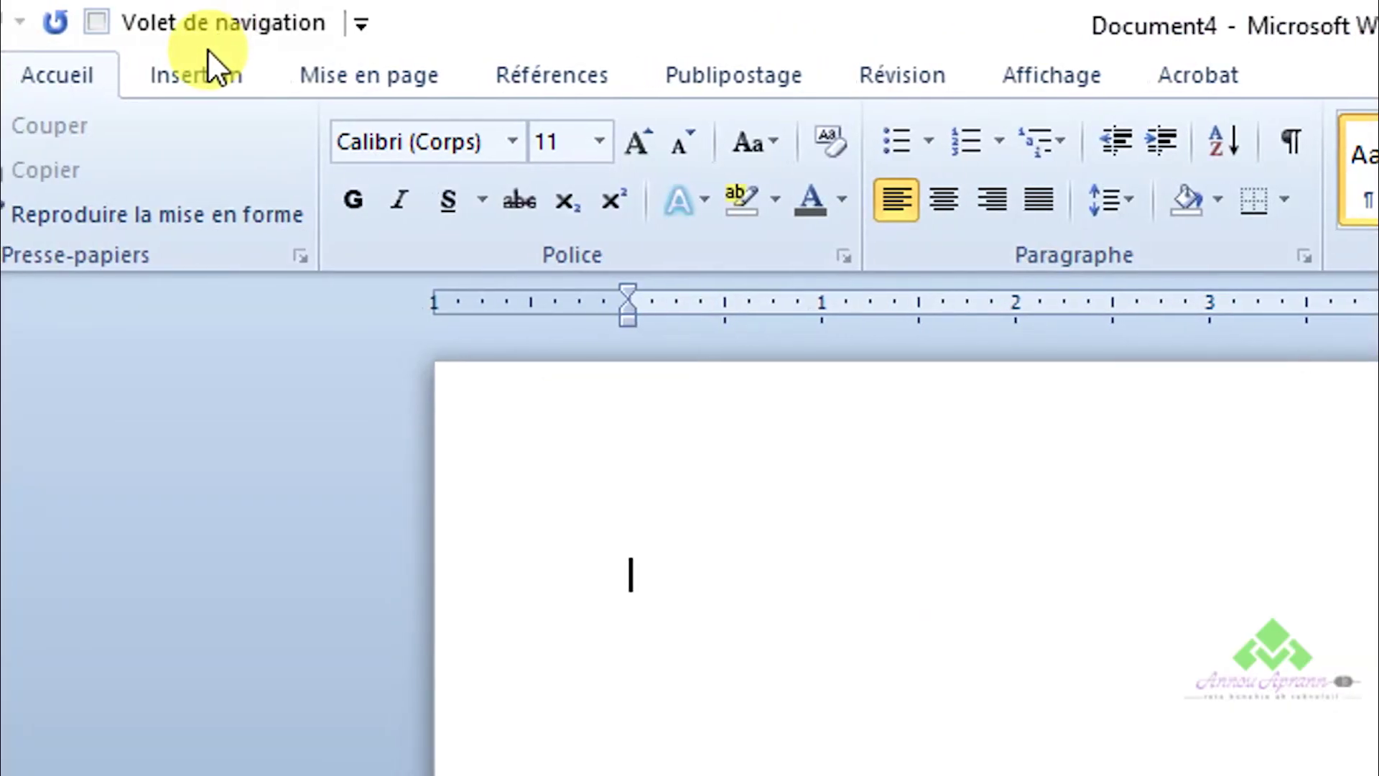
# Insert the saved "pied de page annou" footer into the new document and close footer editing
pyautogui.click(209, 70)
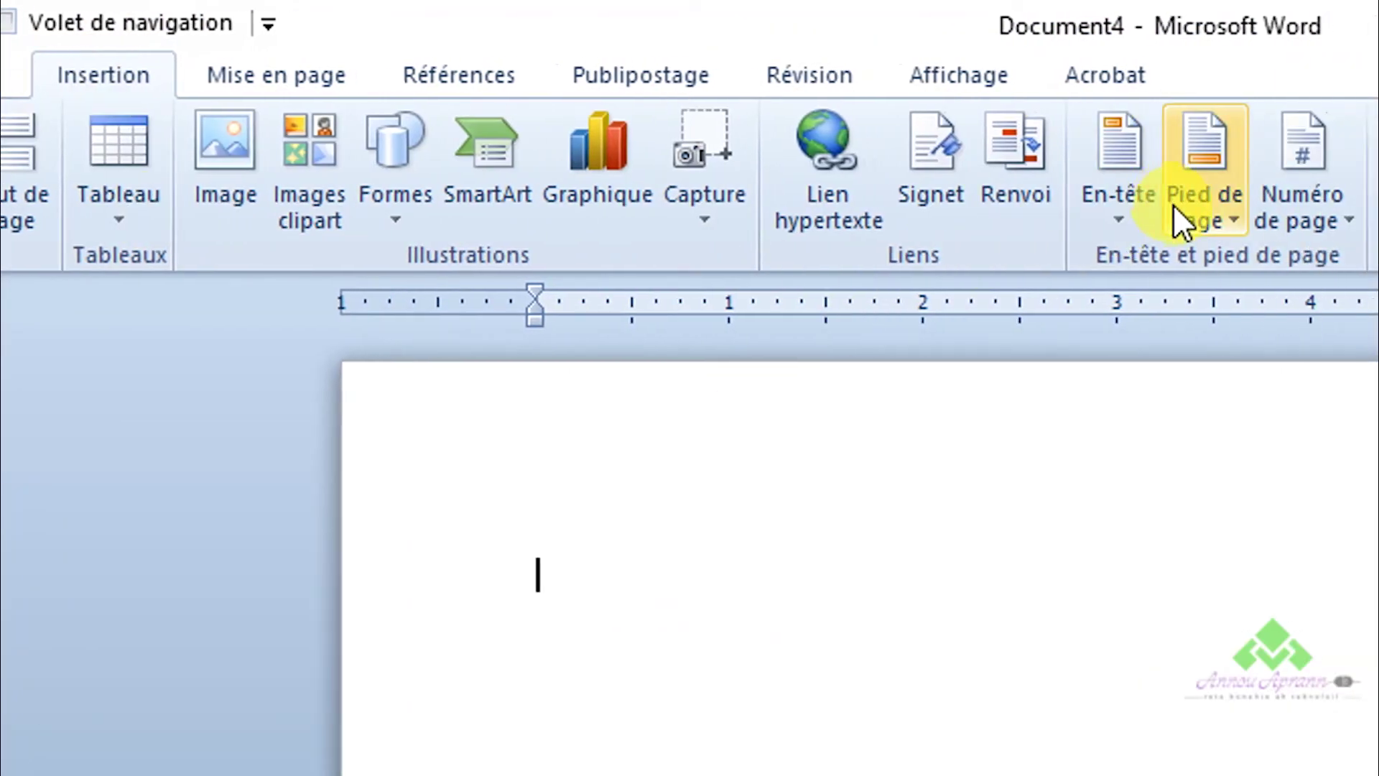
pyautogui.click(1181, 224)
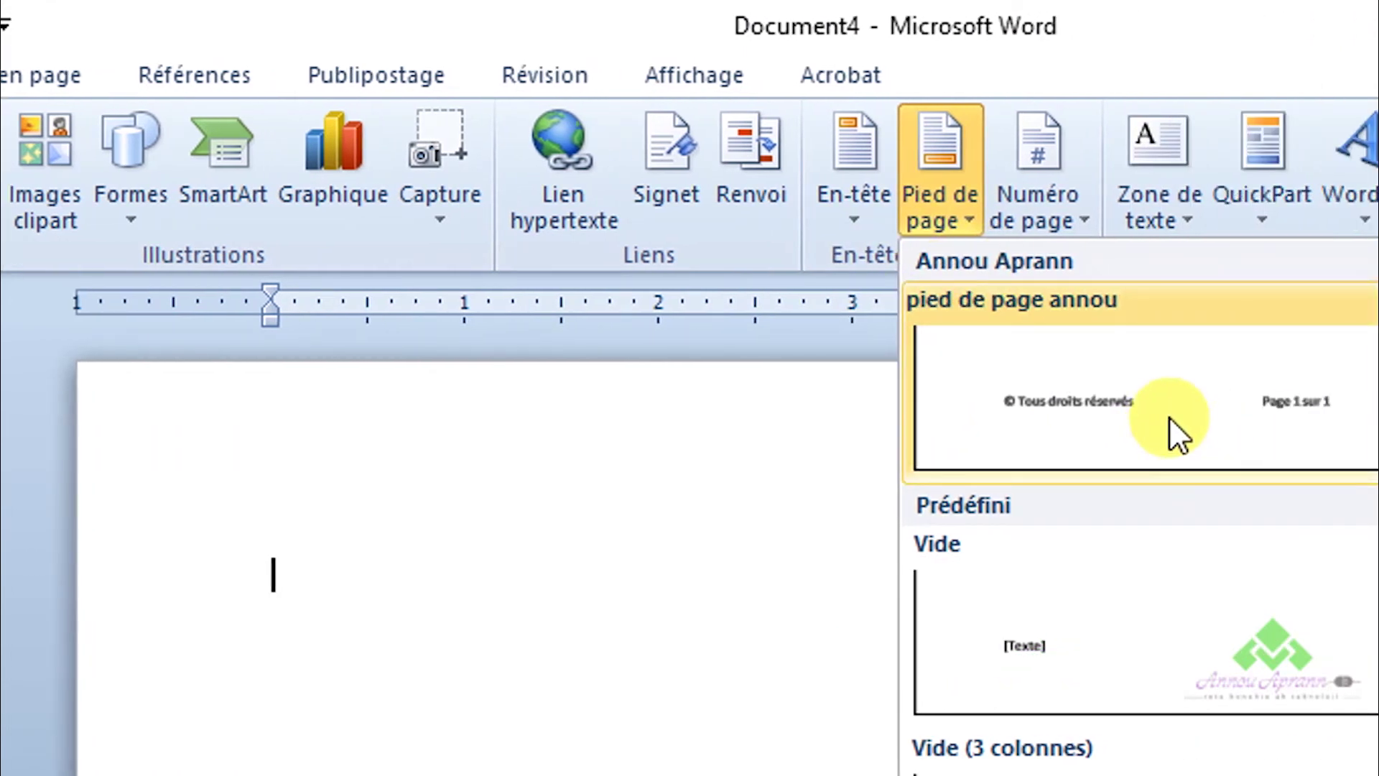
pyautogui.click(1169, 416)
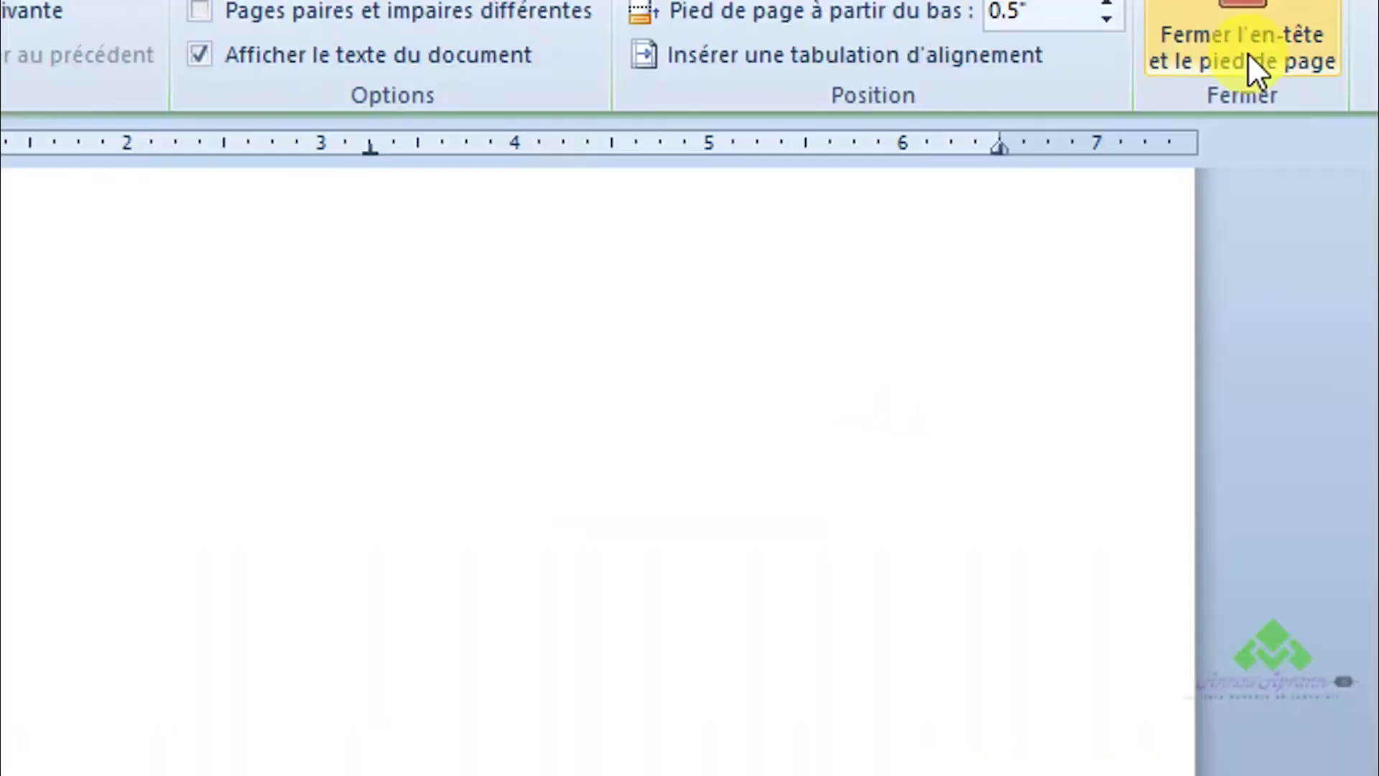
pyautogui.click(1247, 53)
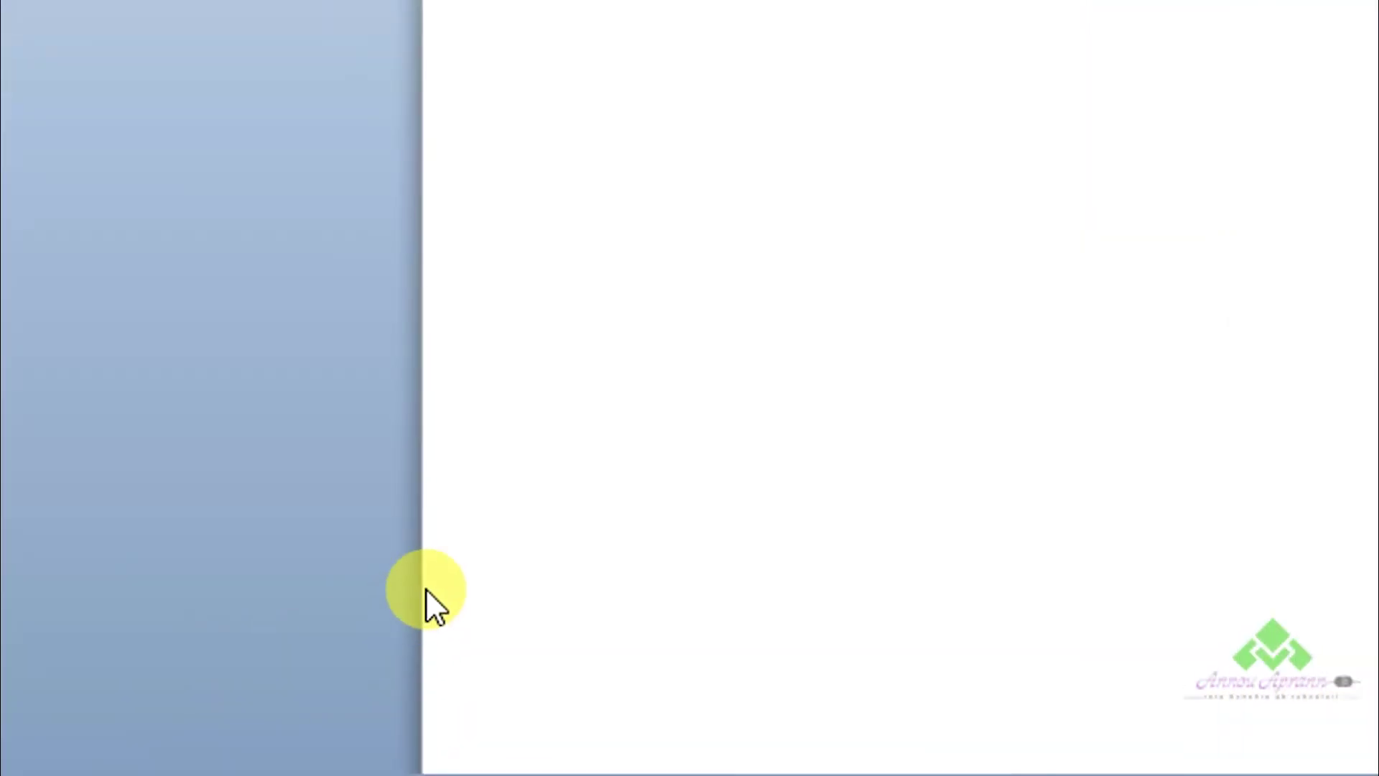
# Examine the inserted footer and its page numbering across the pages of the new document
pyautogui.scroll(-10, 890, 446)
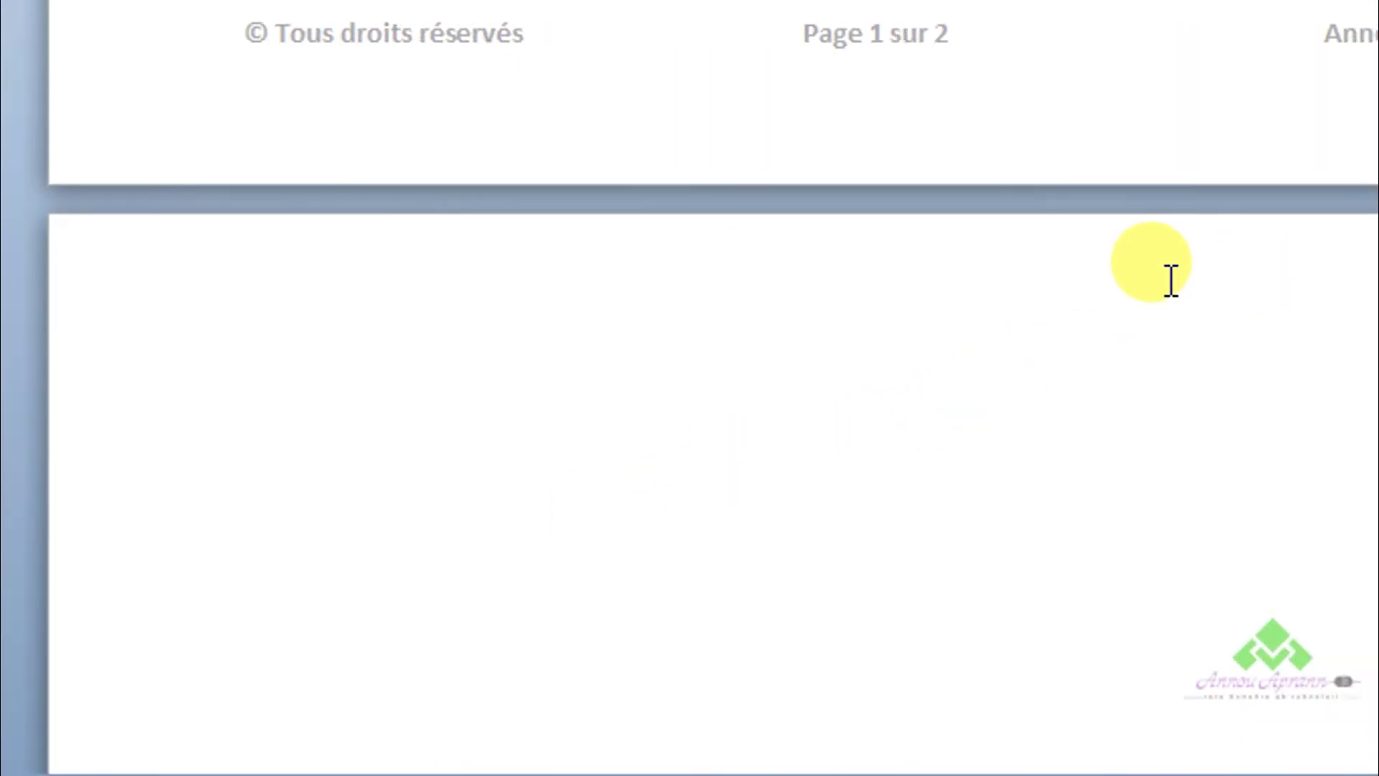
pyautogui.scroll(-1, 1070, 237)
pyautogui.scroll(2, 1063, 237)
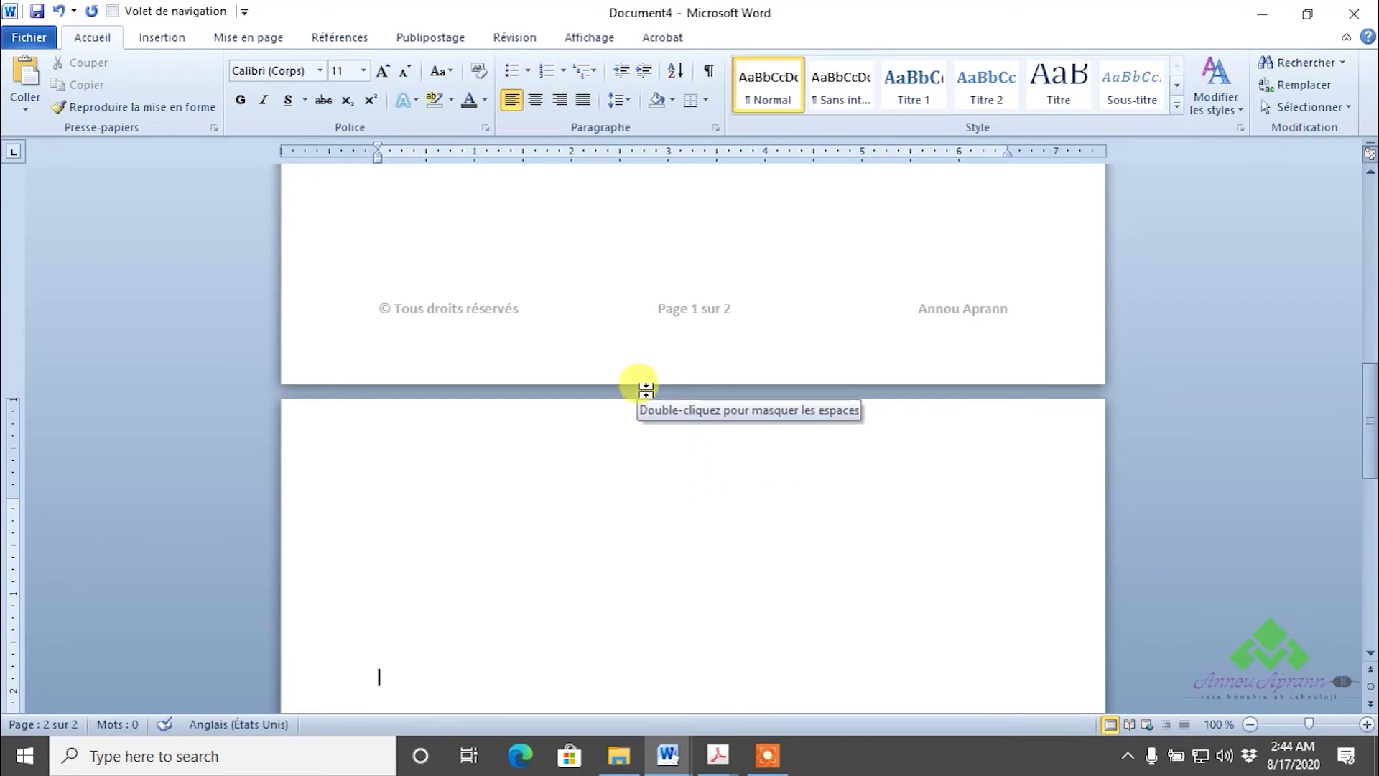
pyautogui.scroll(4, 493, 400)
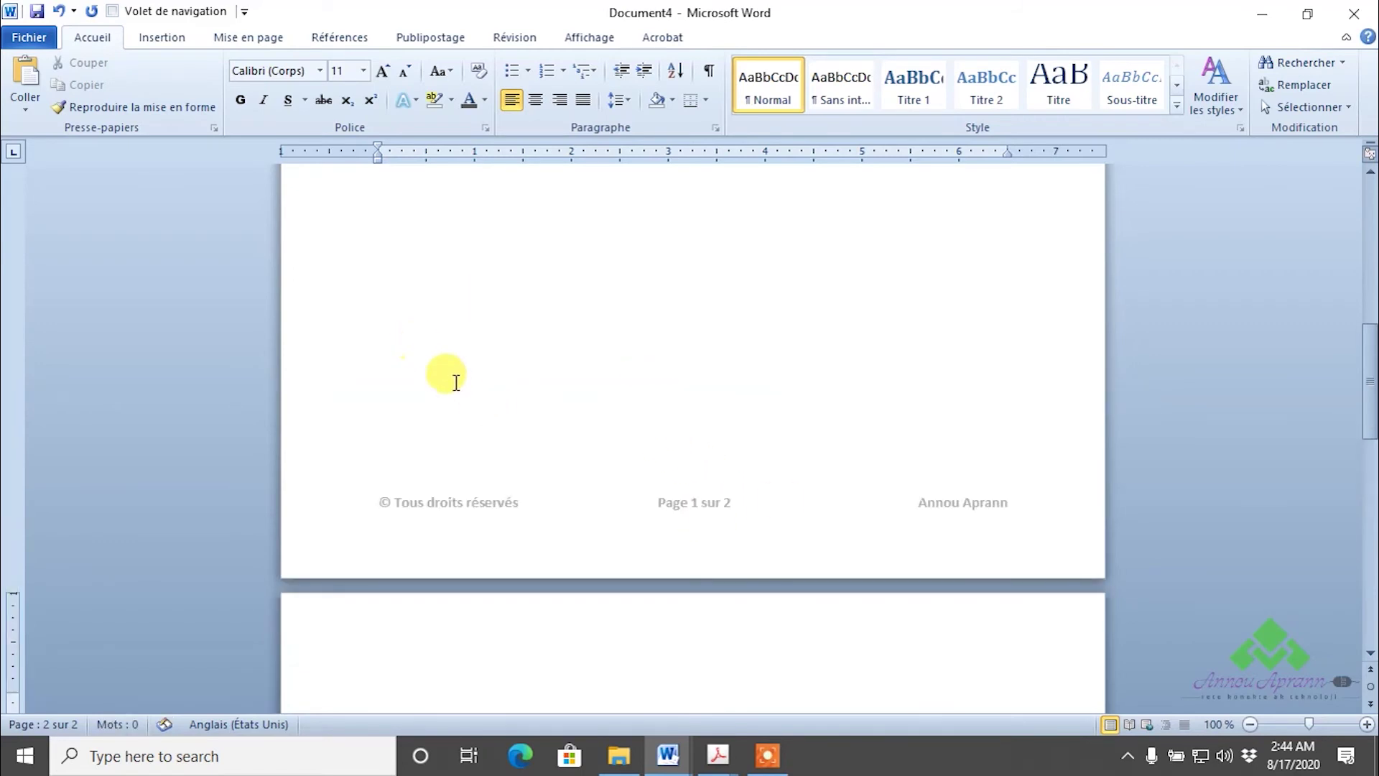
pyautogui.scroll(1, 493, 422)
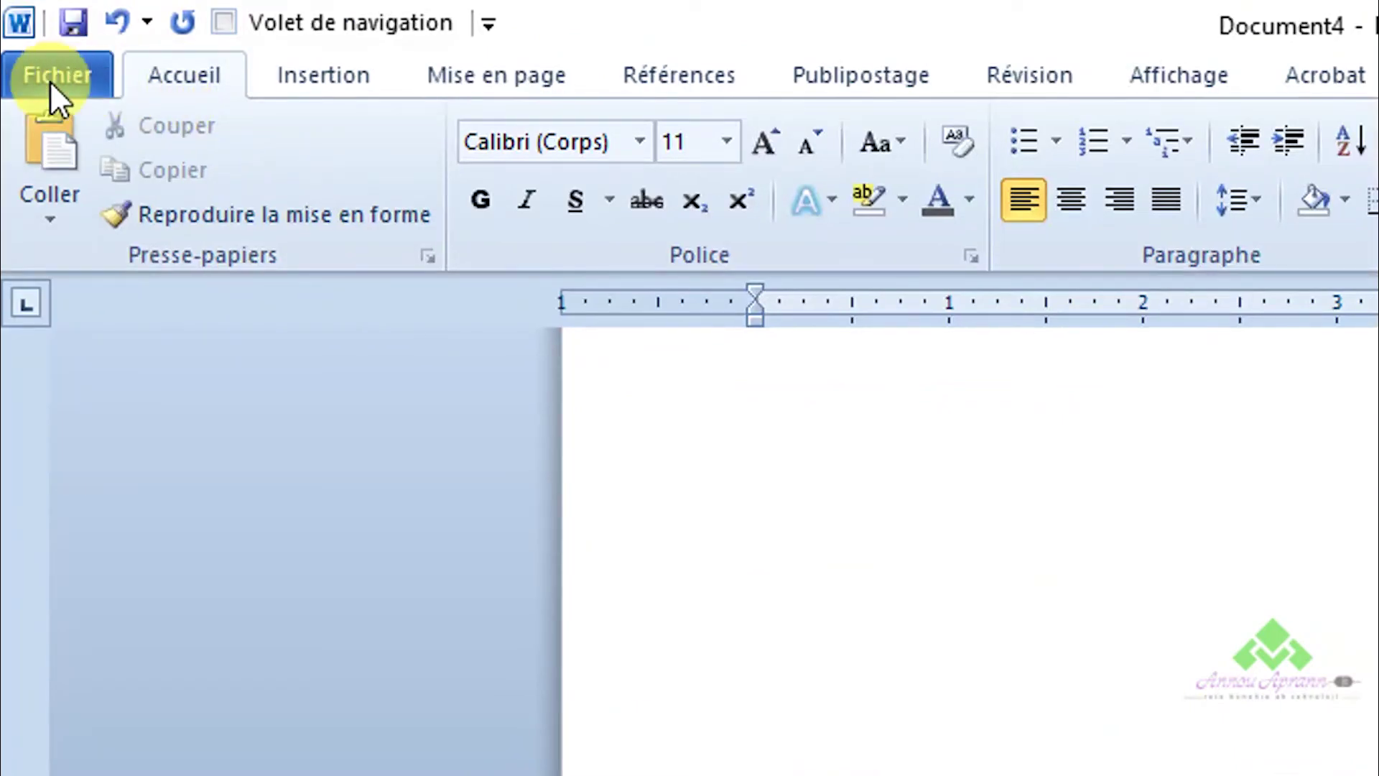
# Open the file Footer-graphic.docx from the Building blocks folder
pyautogui.click(52, 82)
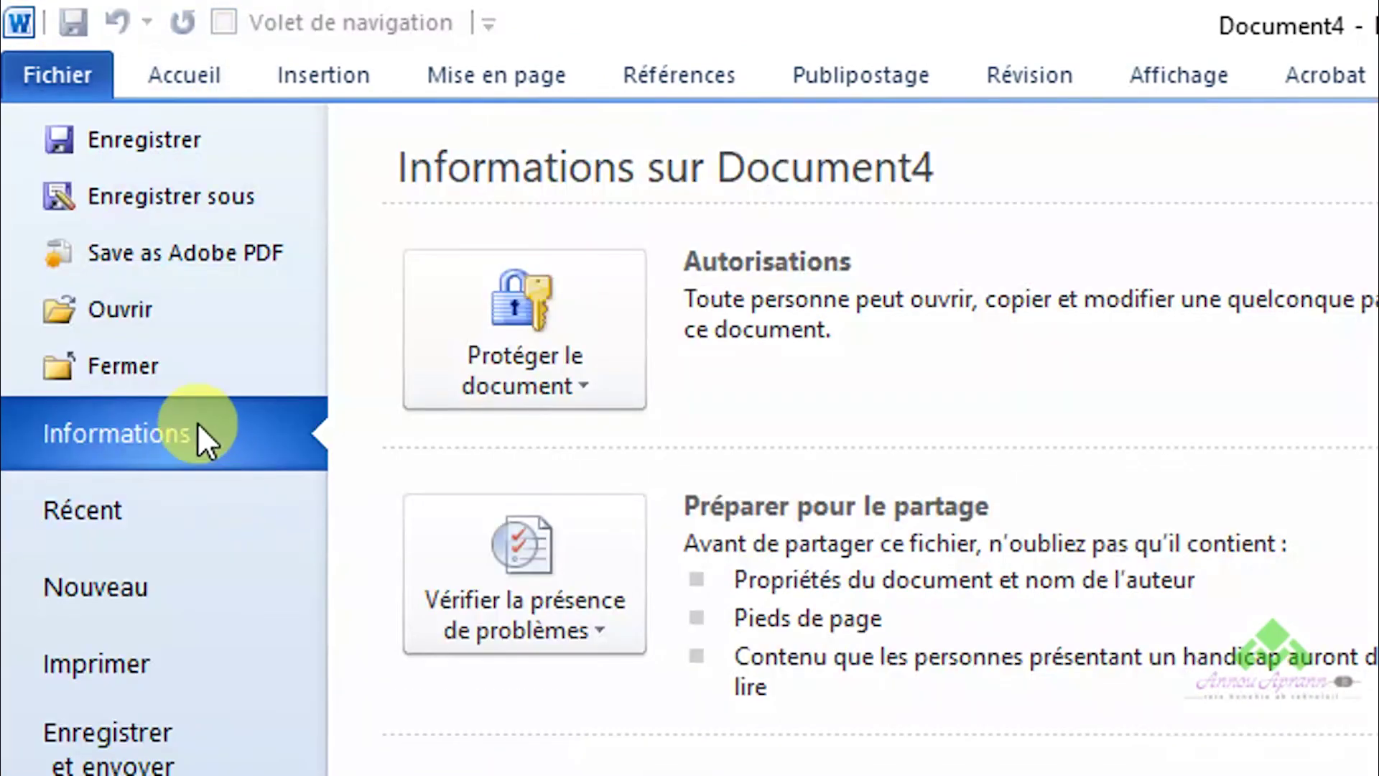
pyautogui.press('Escape')
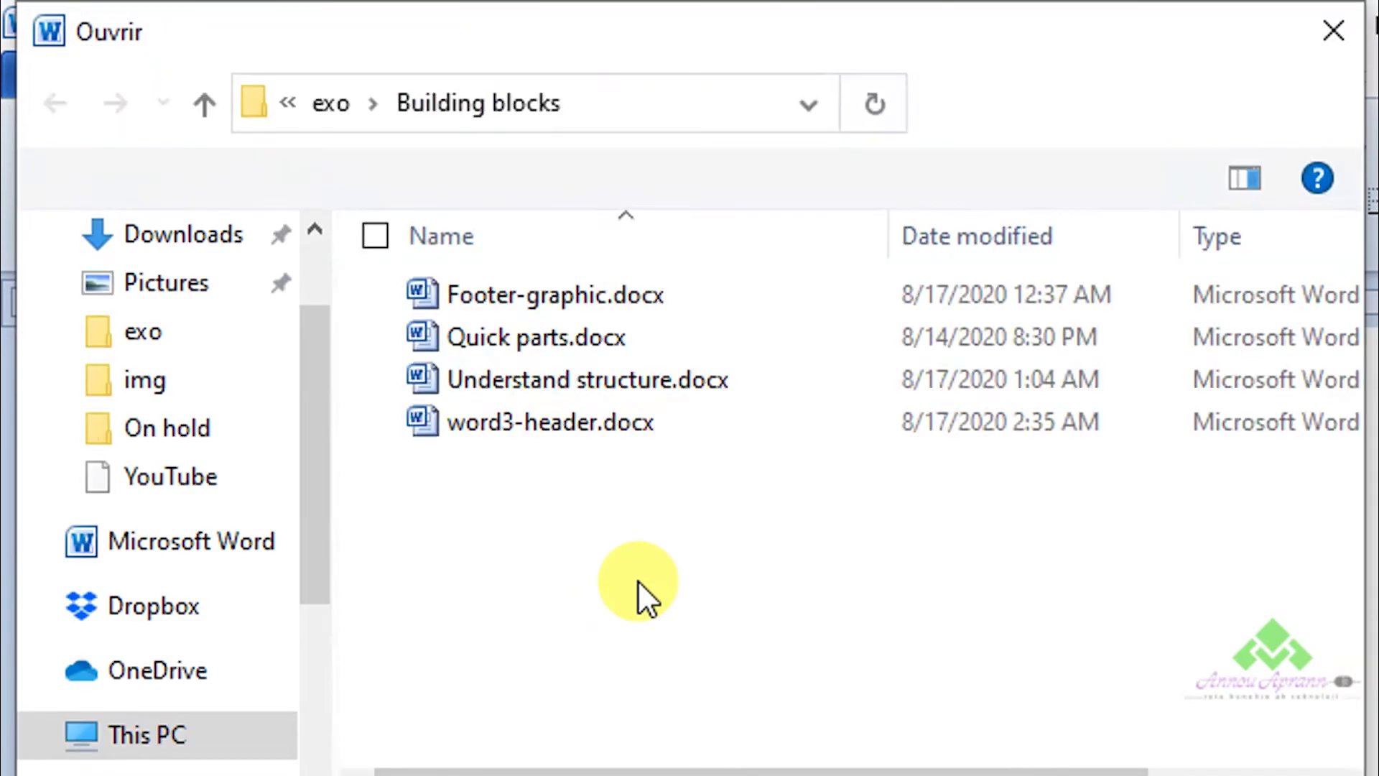
pyautogui.click(546, 295)
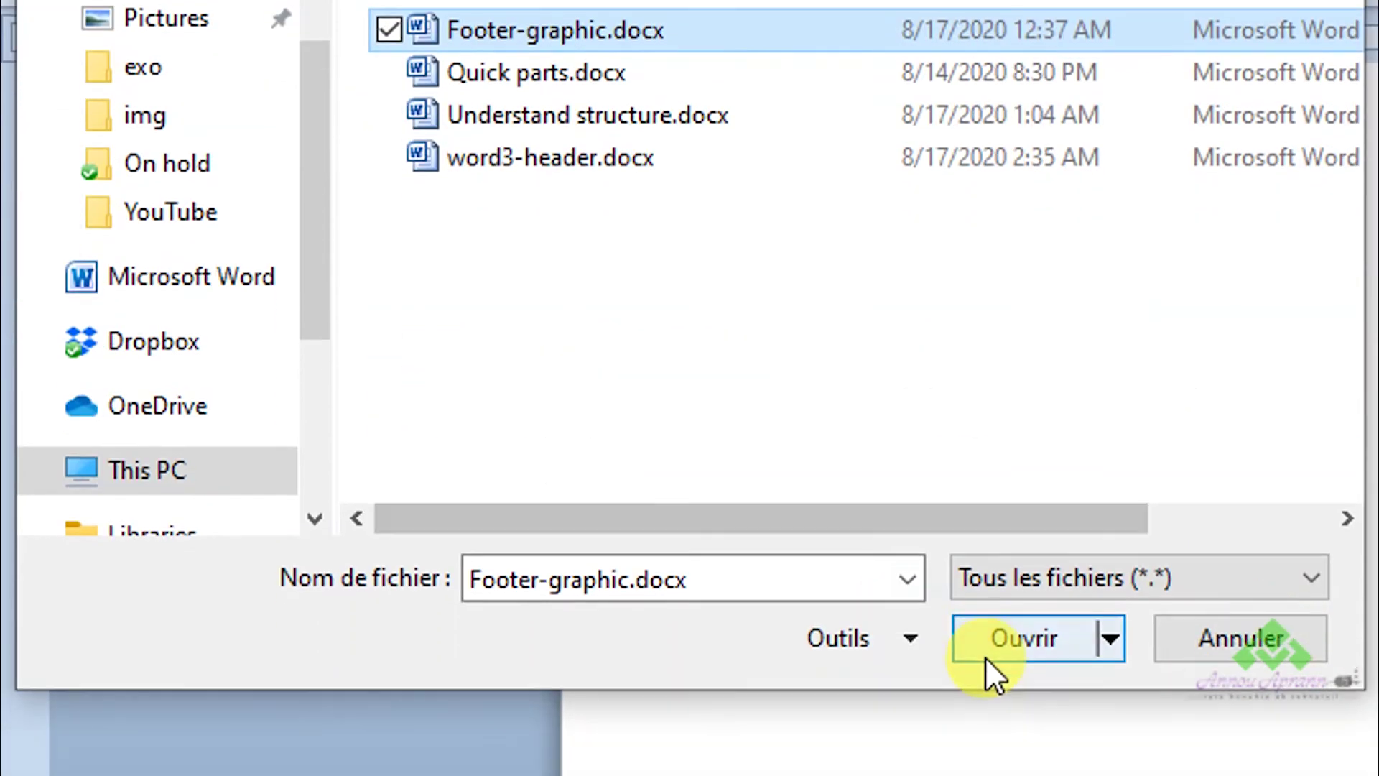
pyautogui.click(985, 662)
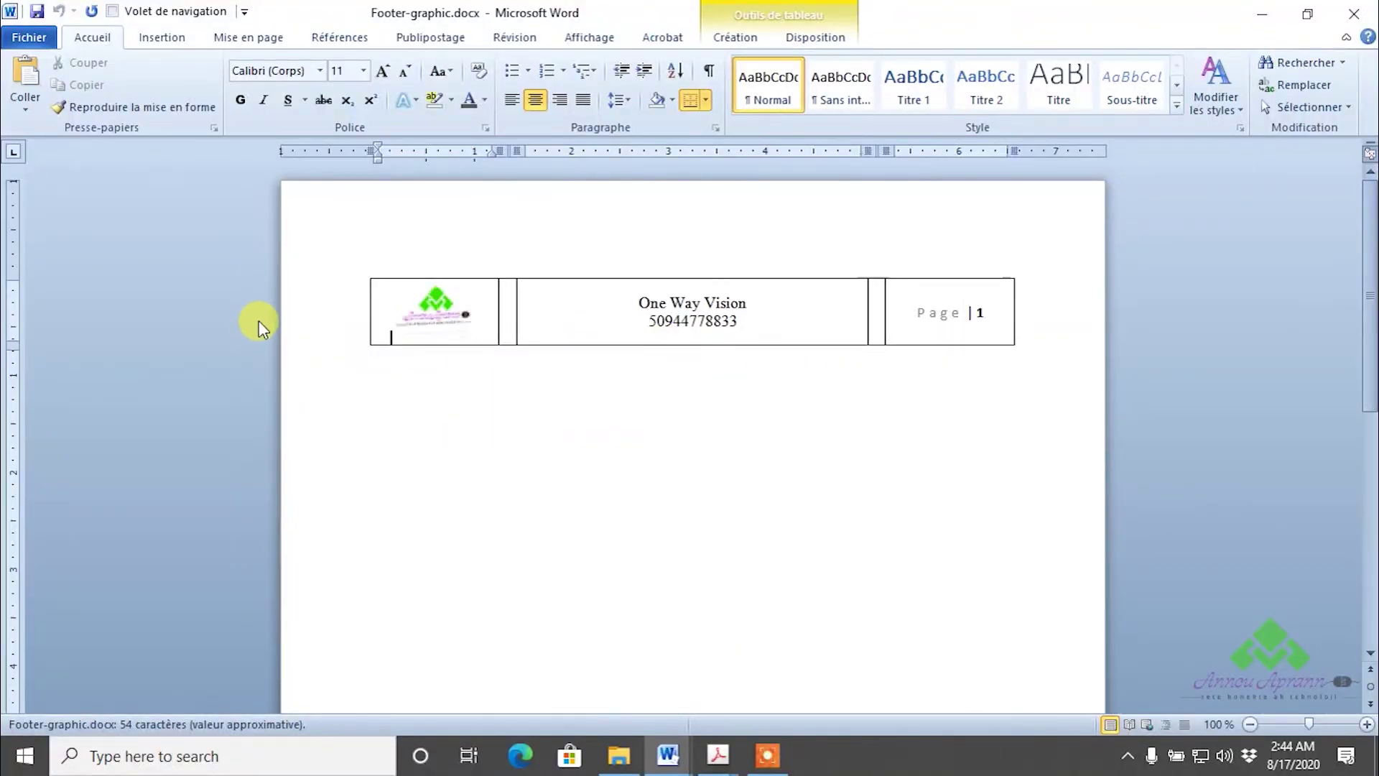
# Remove all borders from the table containing the logo, company text and page number
pyautogui.click(275, 300)
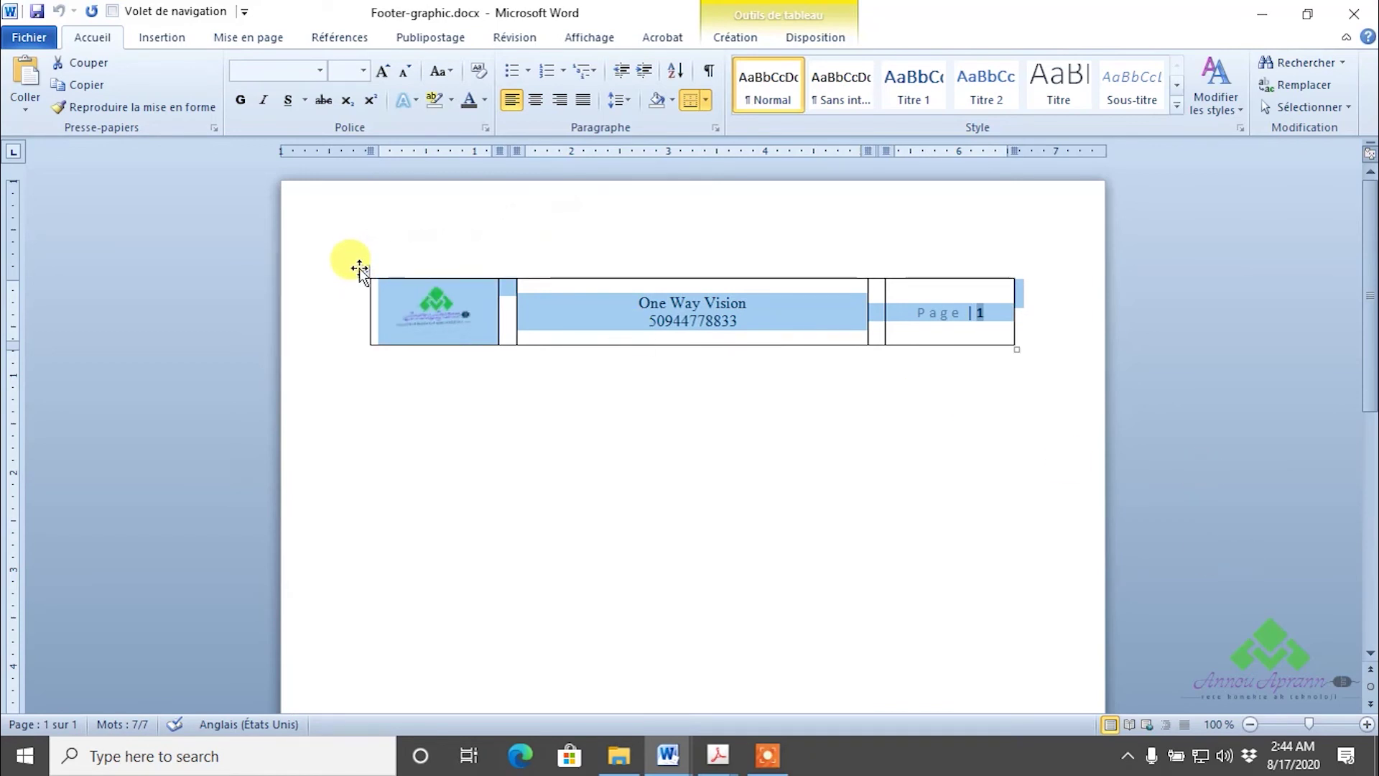
pyautogui.click(808, 37)
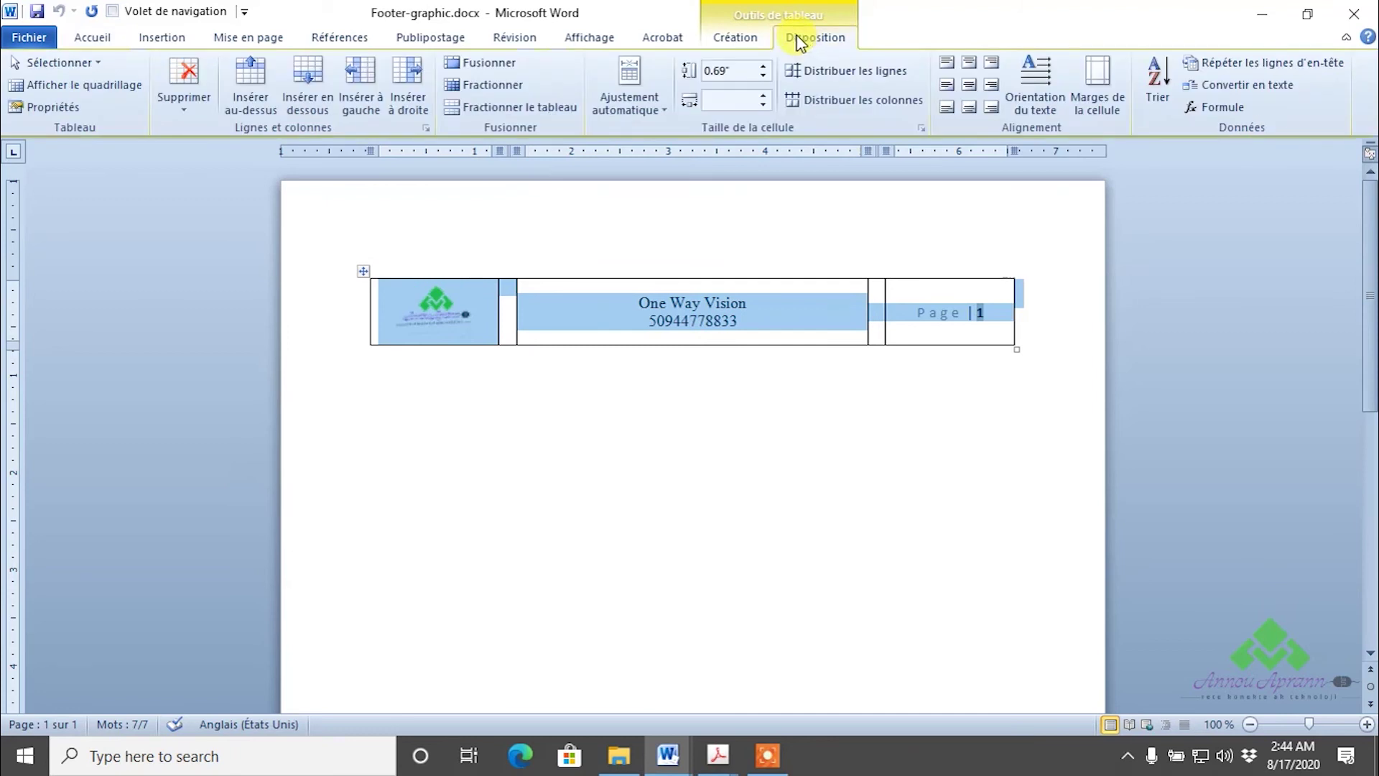
pyautogui.click(736, 38)
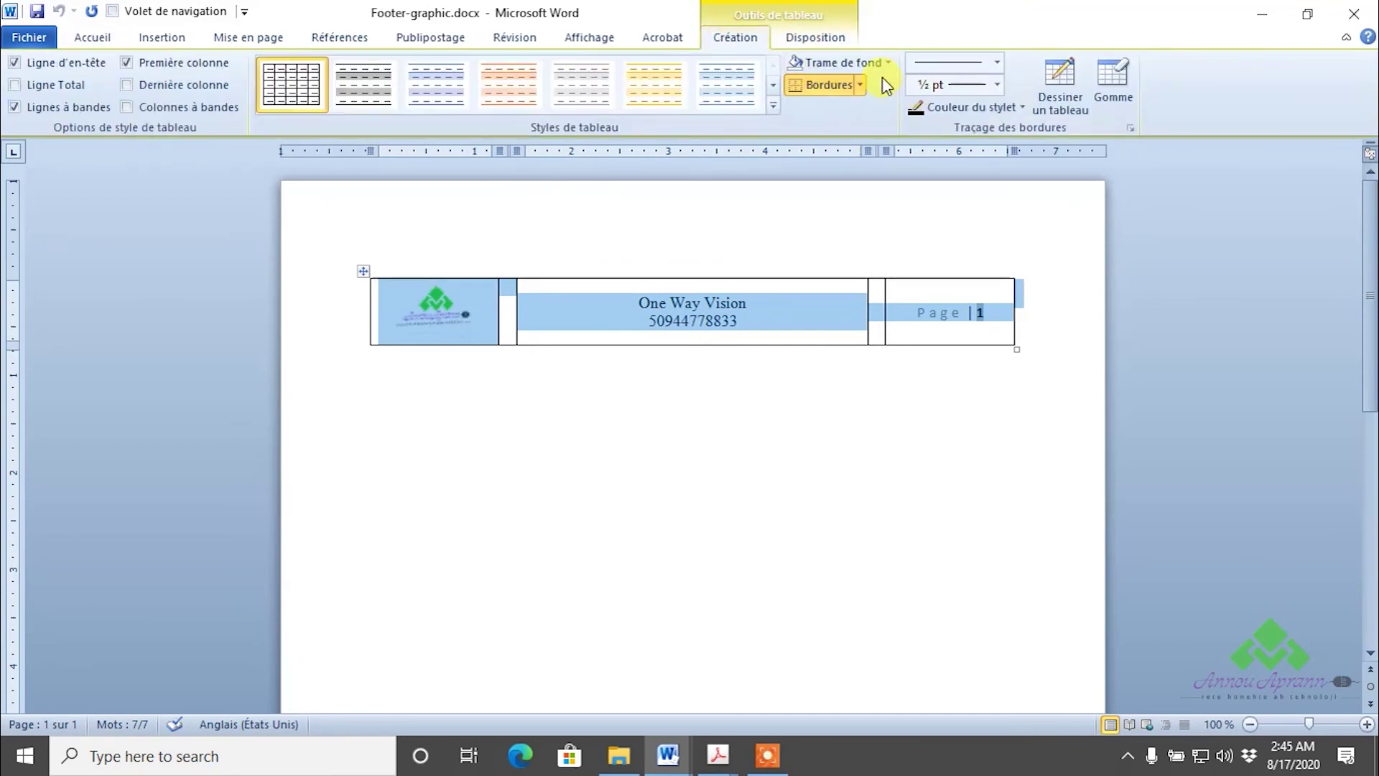
pyautogui.click(859, 85)
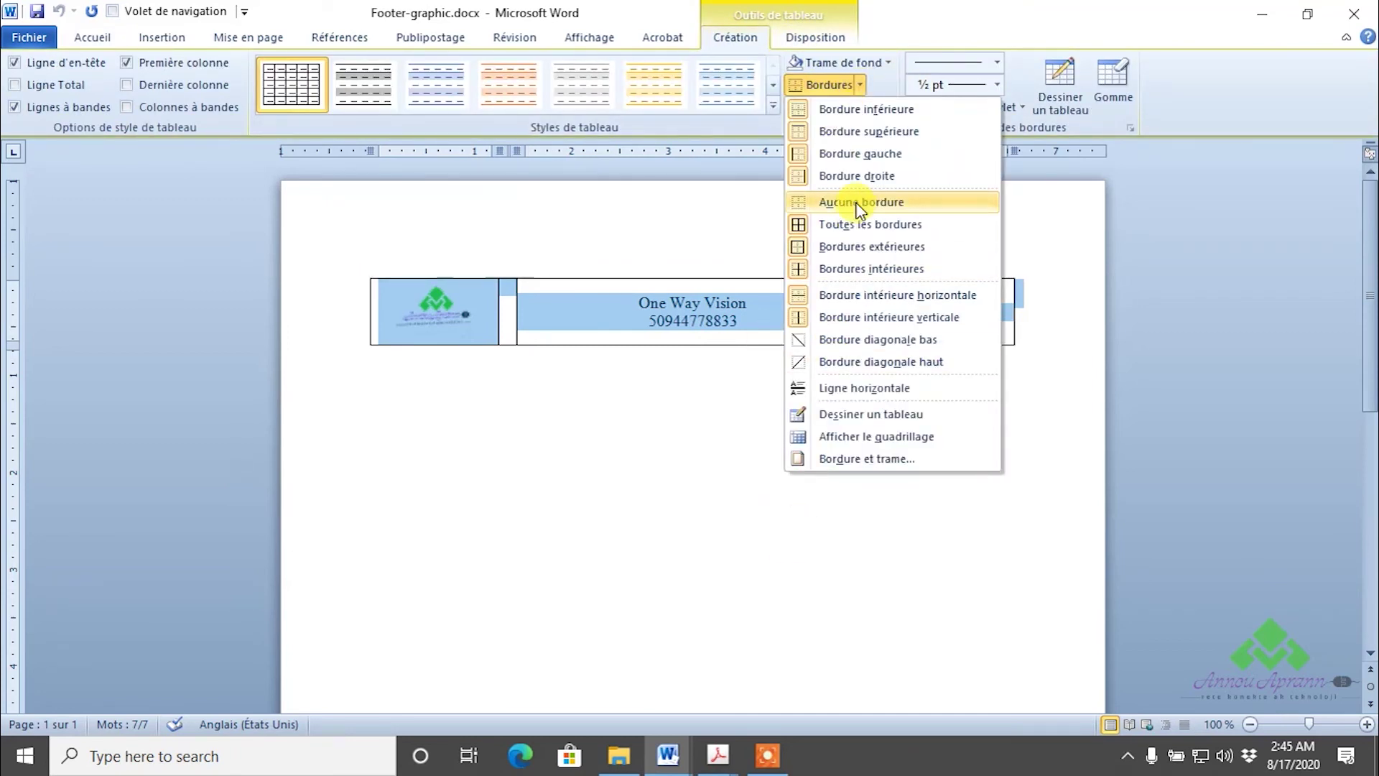
pyautogui.click(826, 202)
pyautogui.click(719, 441)
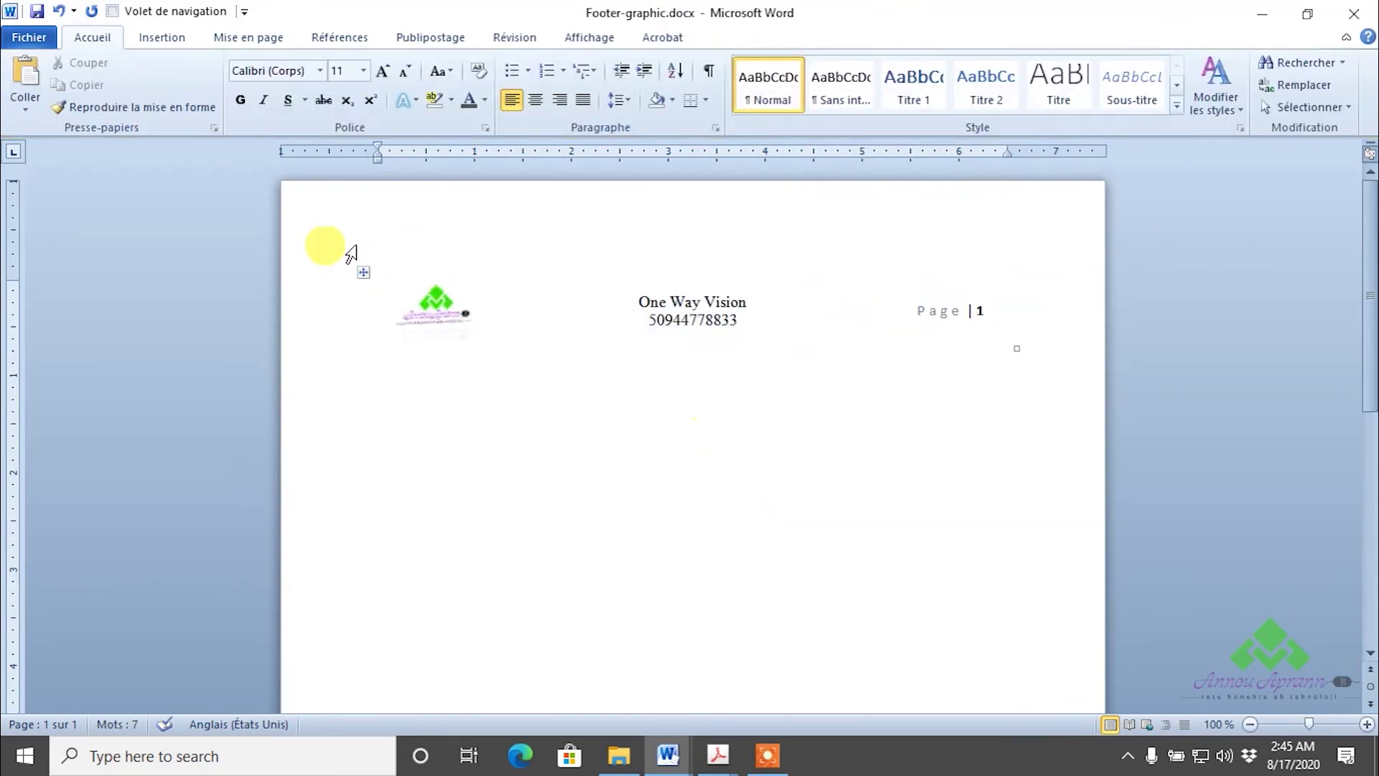
# Start saving the whole borderless table to the footer gallery as a new building block in the Annou Aprann category
pyautogui.click(292, 300)
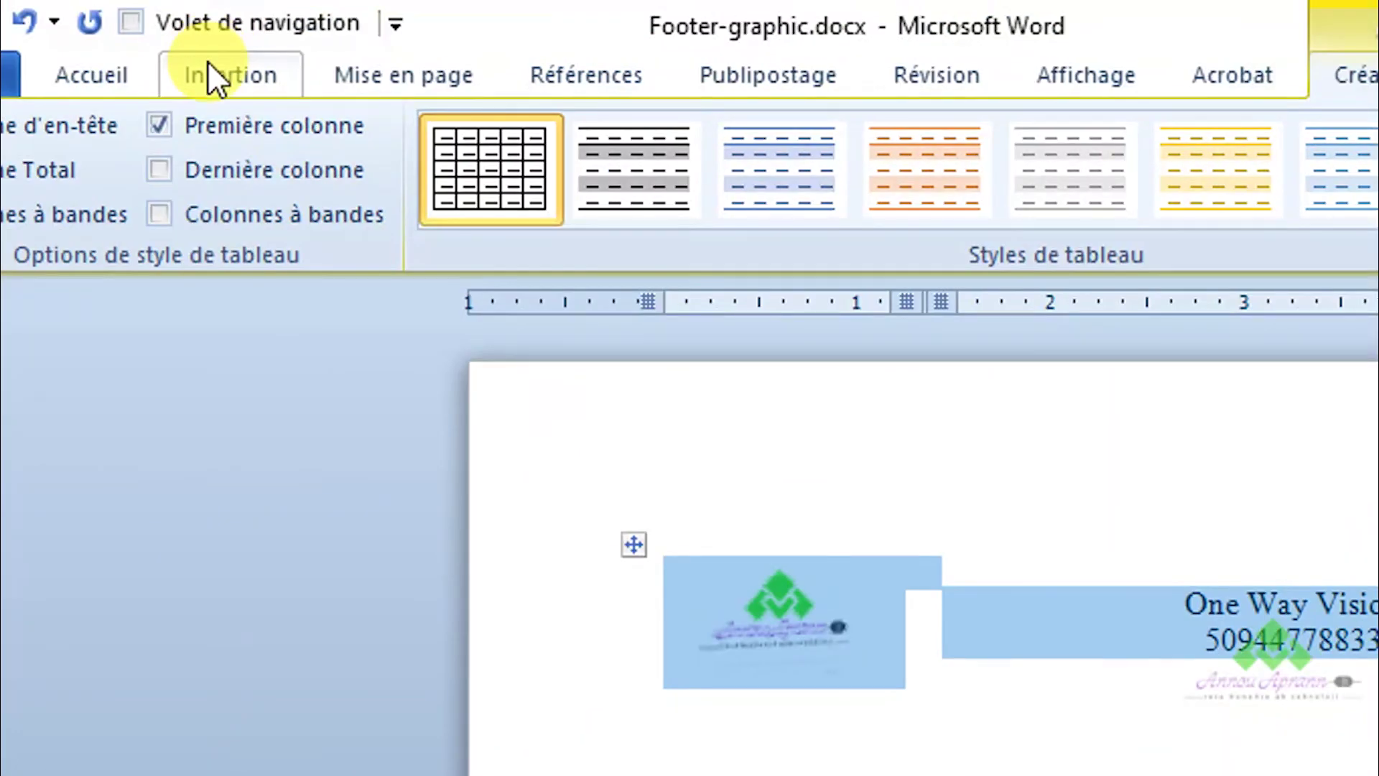
pyautogui.click(215, 68)
pyautogui.click(1303, 208)
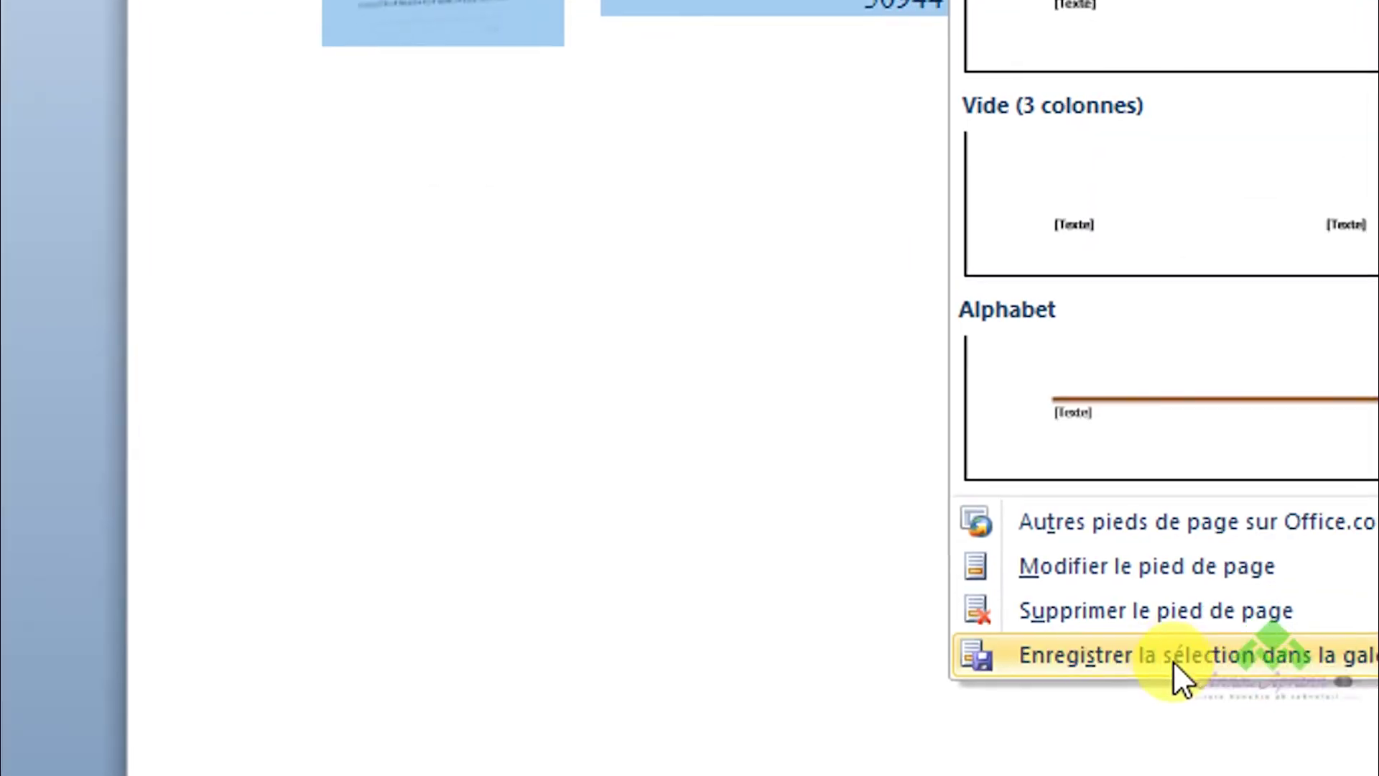
pyautogui.click(1169, 648)
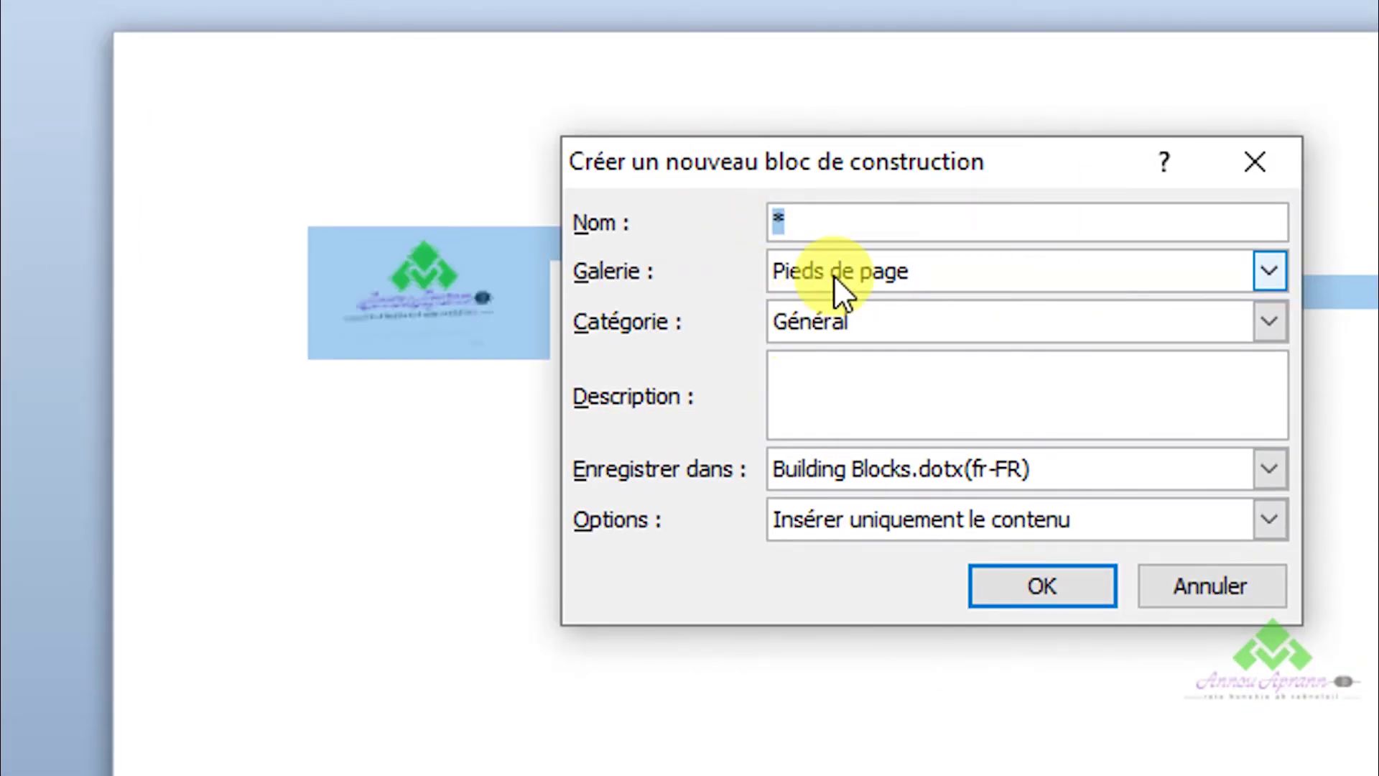
pyautogui.click(855, 325)
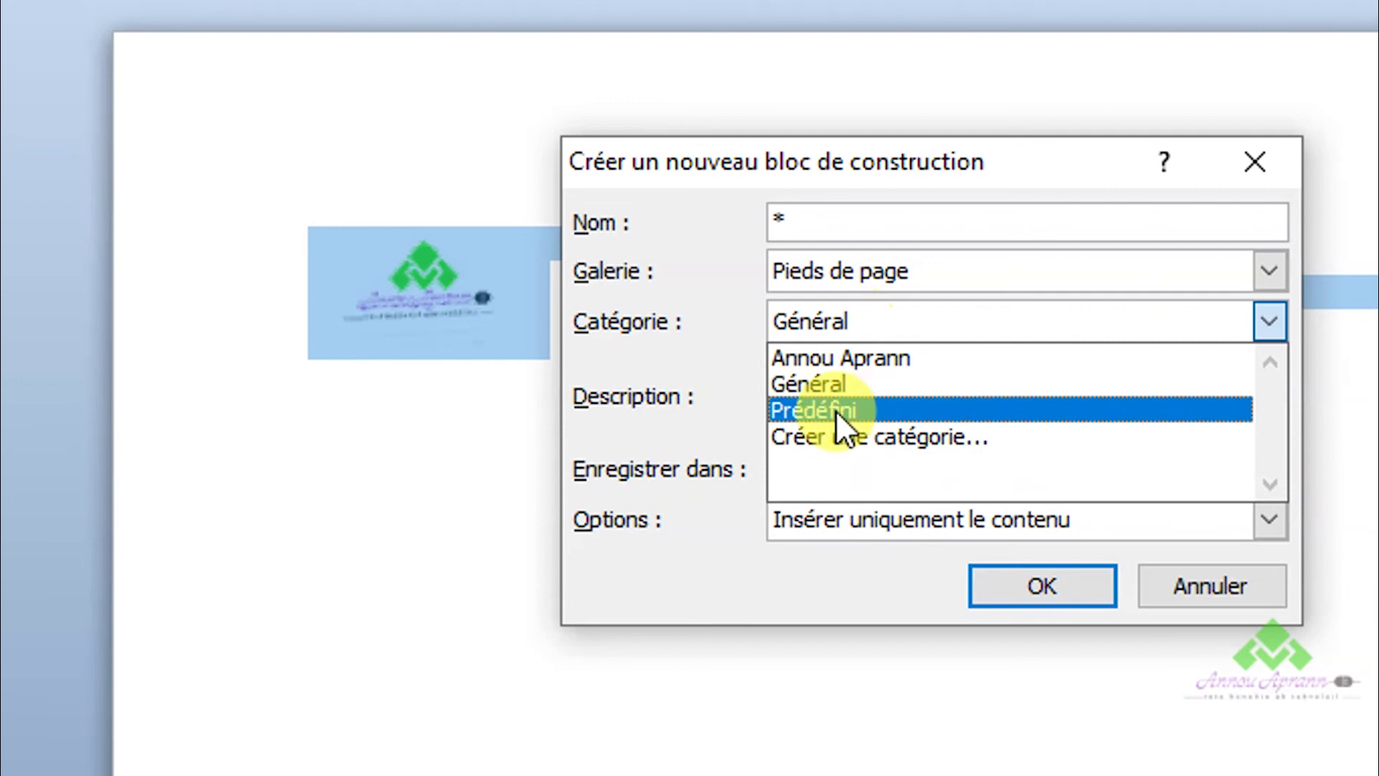
pyautogui.click(876, 363)
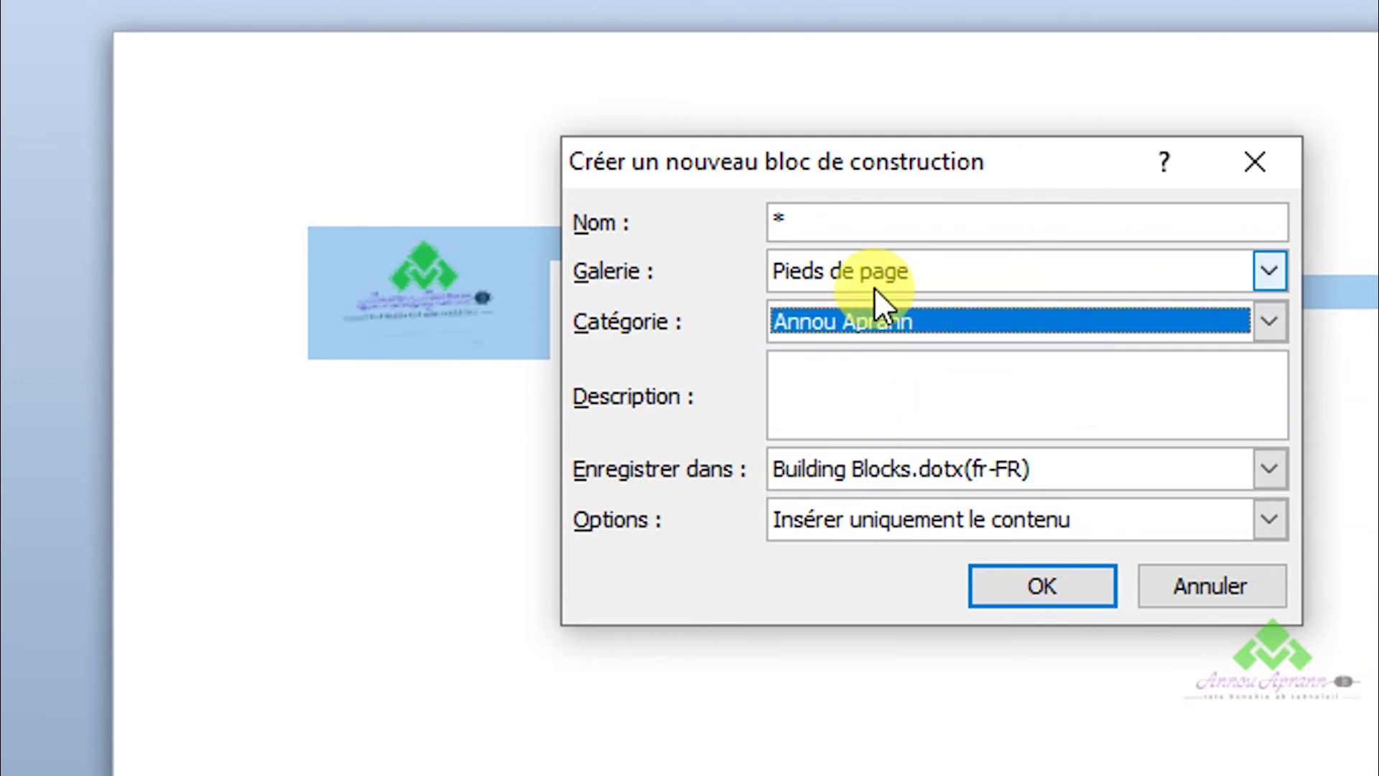
# Name the building block "pied avec lgo", set it to insert the content in its own paragraph, and save it
pyautogui.click(824, 225)
pyautogui.press('BackSpace')
pyautogui.write('pie')
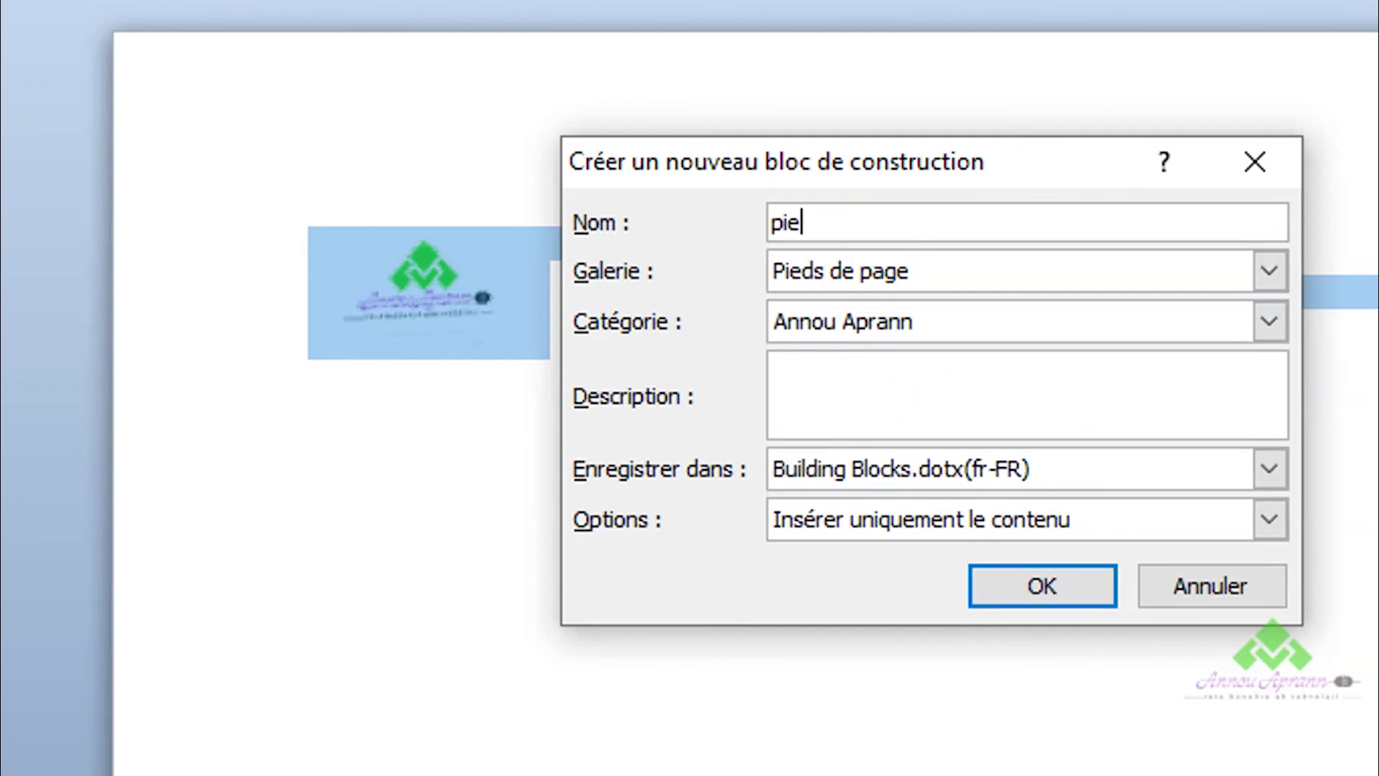
pyautogui.write('d avec cl')
pyautogui.press('BackSpace')
pyautogui.press('BackSpace')
pyautogui.write('lgo')
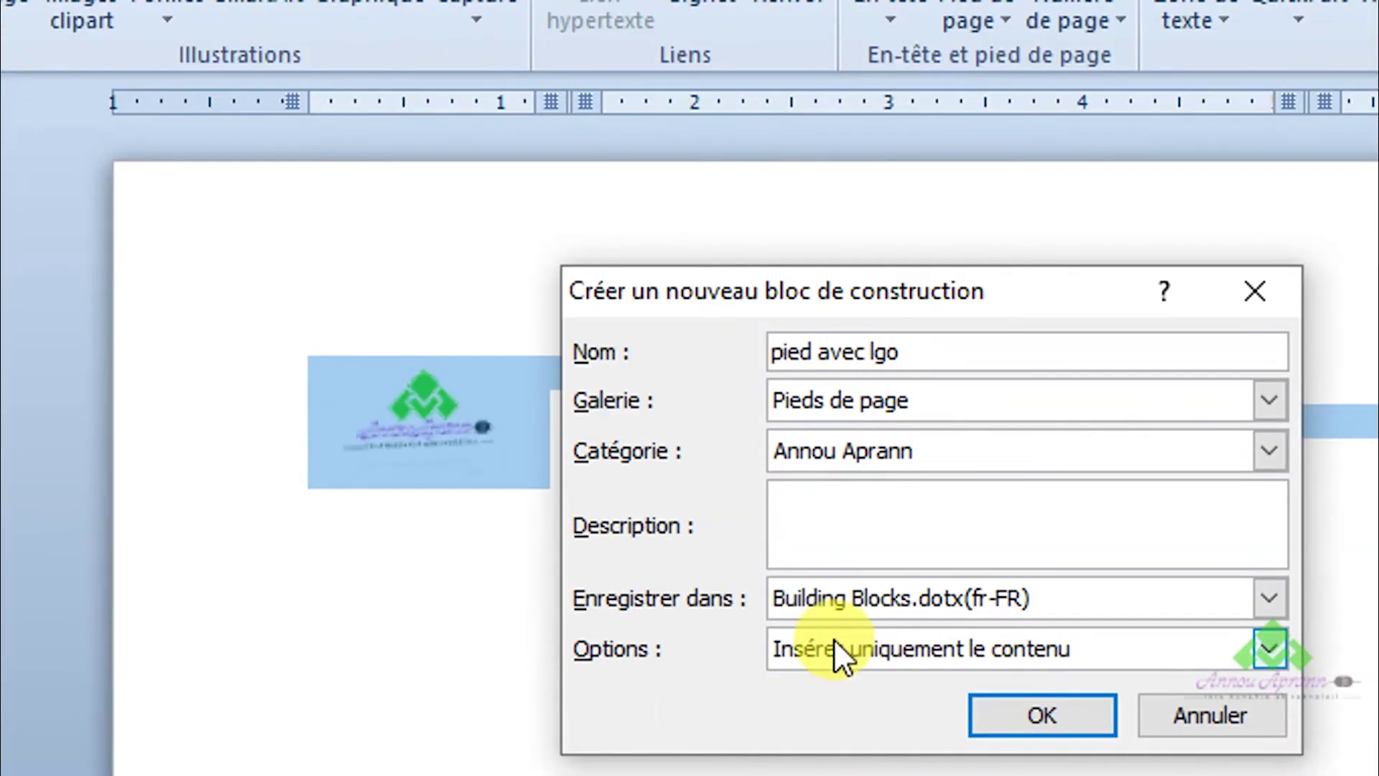
pyautogui.click(833, 638)
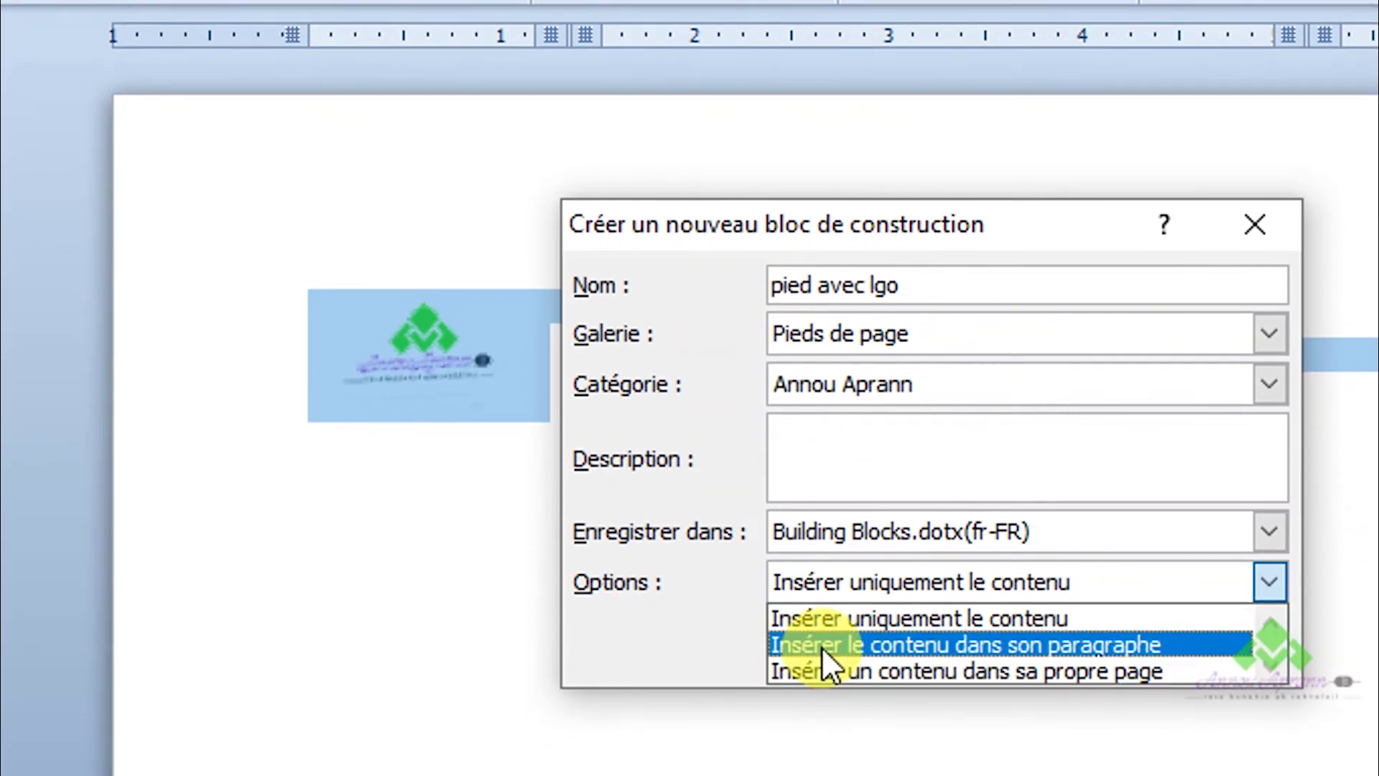
pyautogui.click(822, 647)
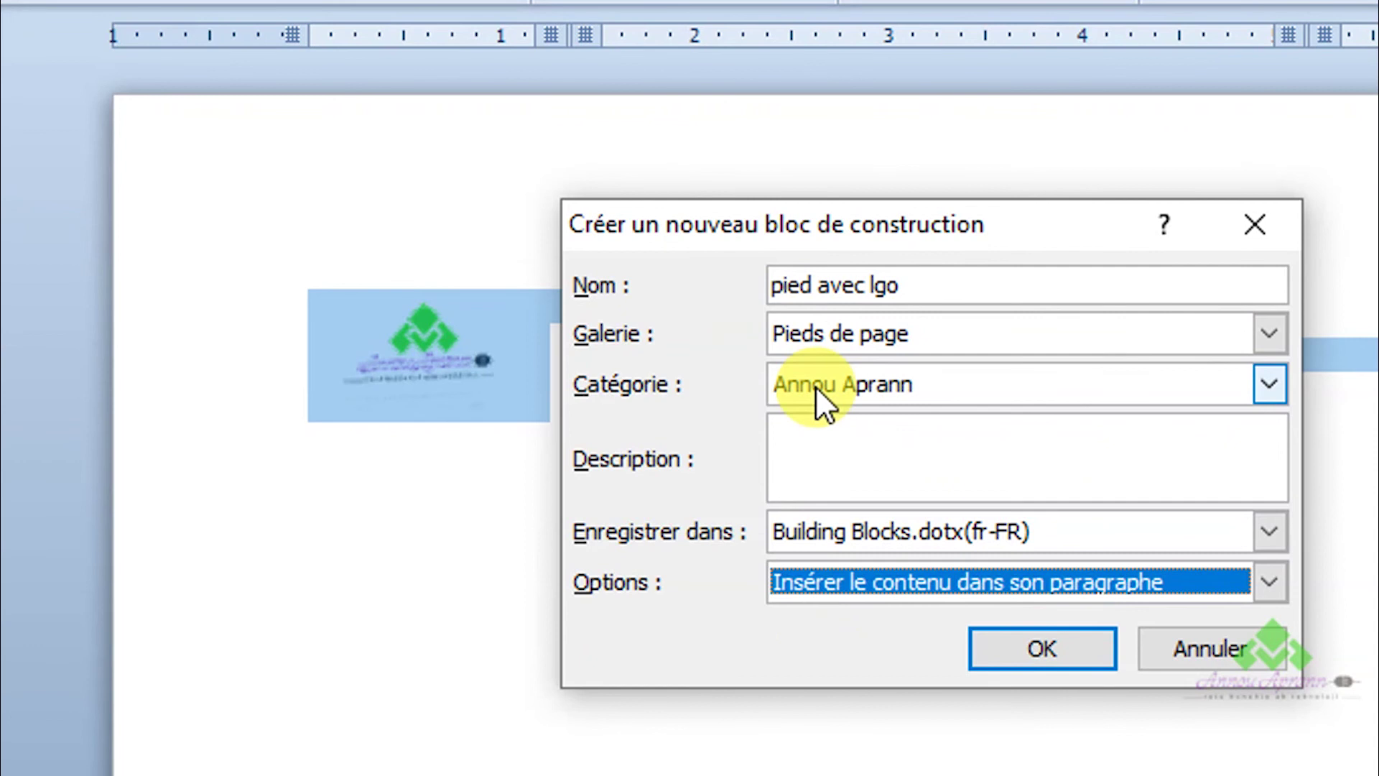
pyautogui.click(1011, 637)
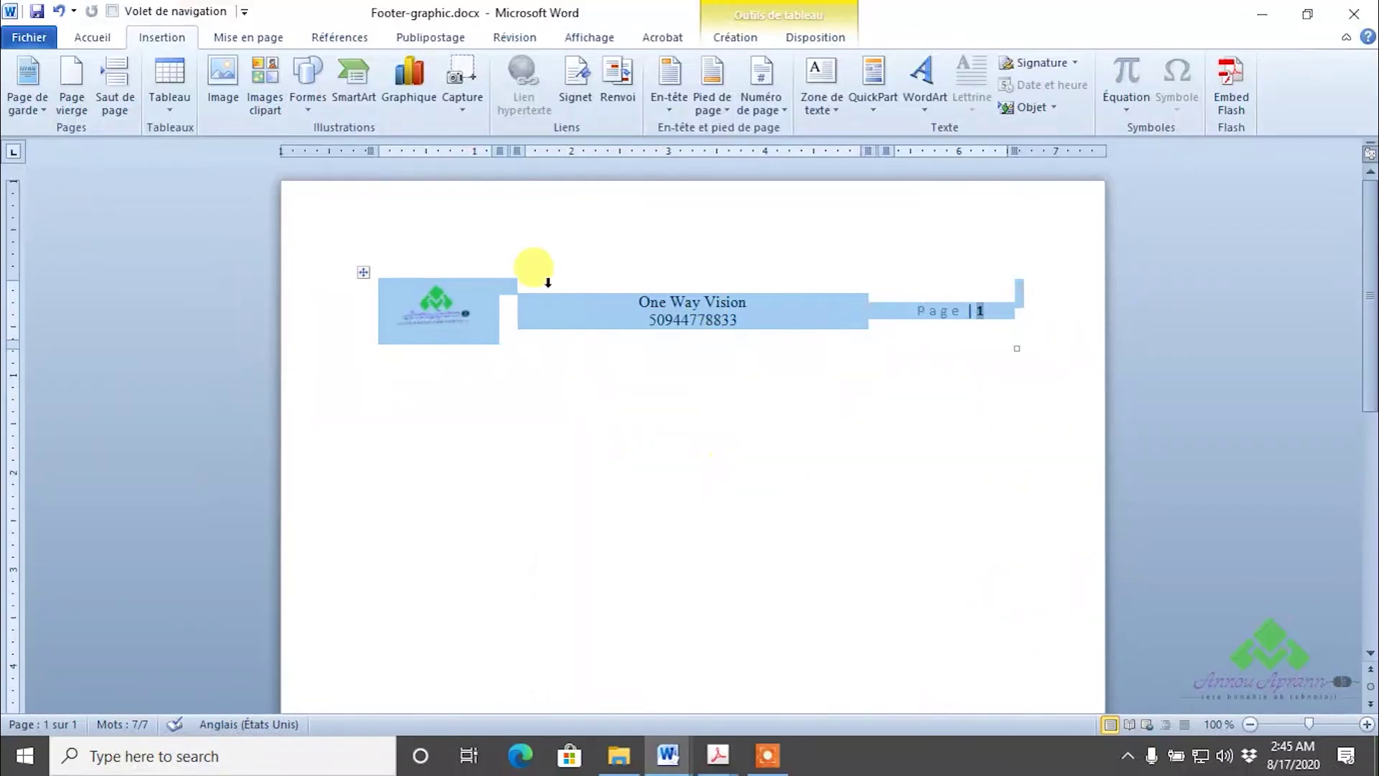
# Close Footer-graphic.docx without saving the changes
pyautogui.click(707, 503)
pyautogui.scroll(-5, 804, 619)
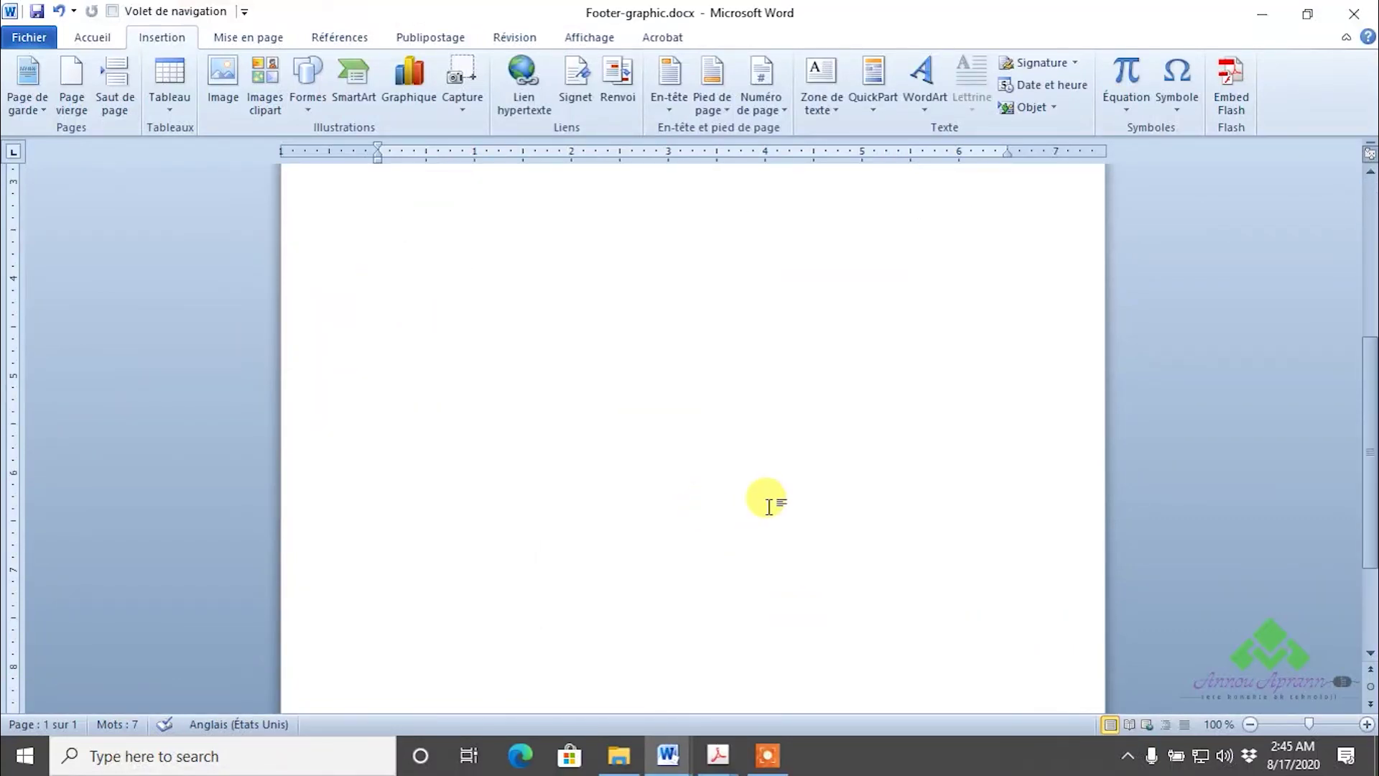
pyautogui.scroll(-6, 666, 533)
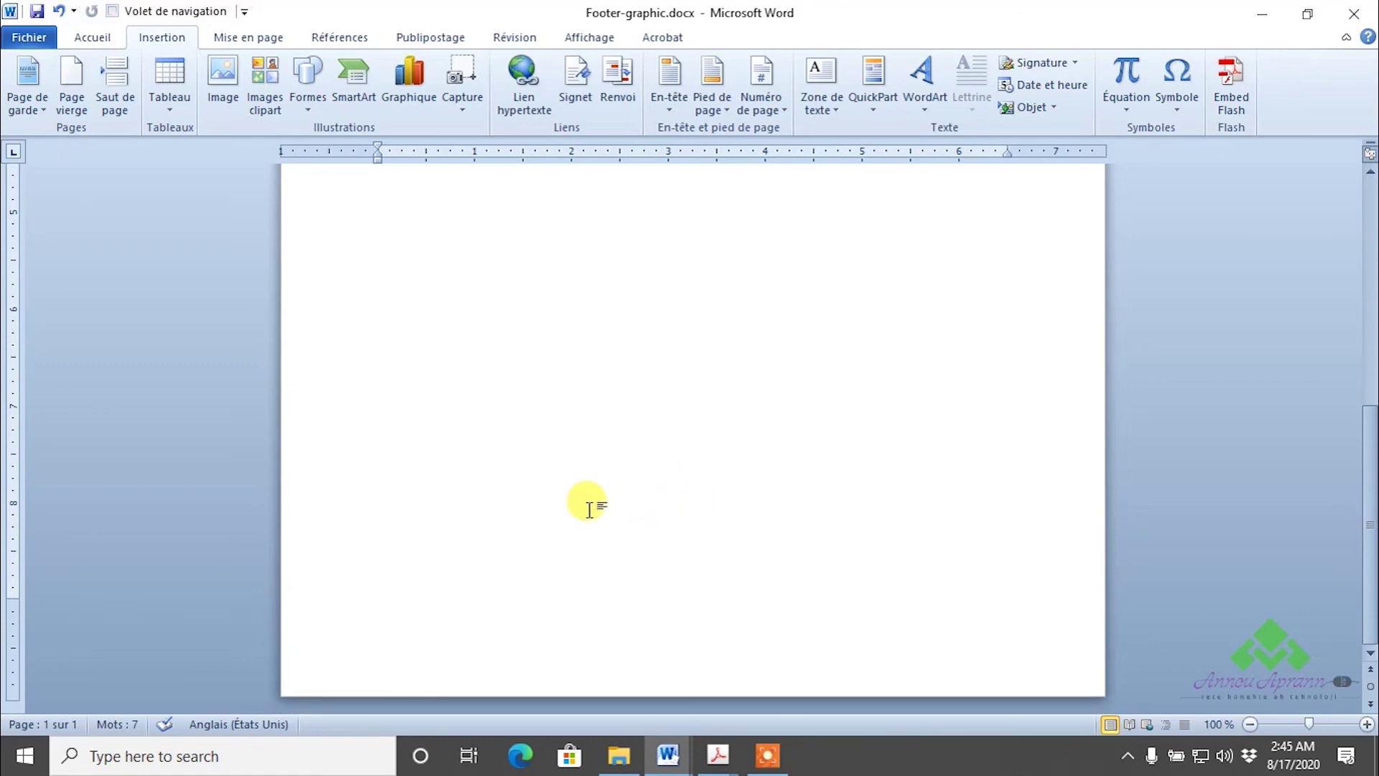
pyautogui.scroll(1, 611, 489)
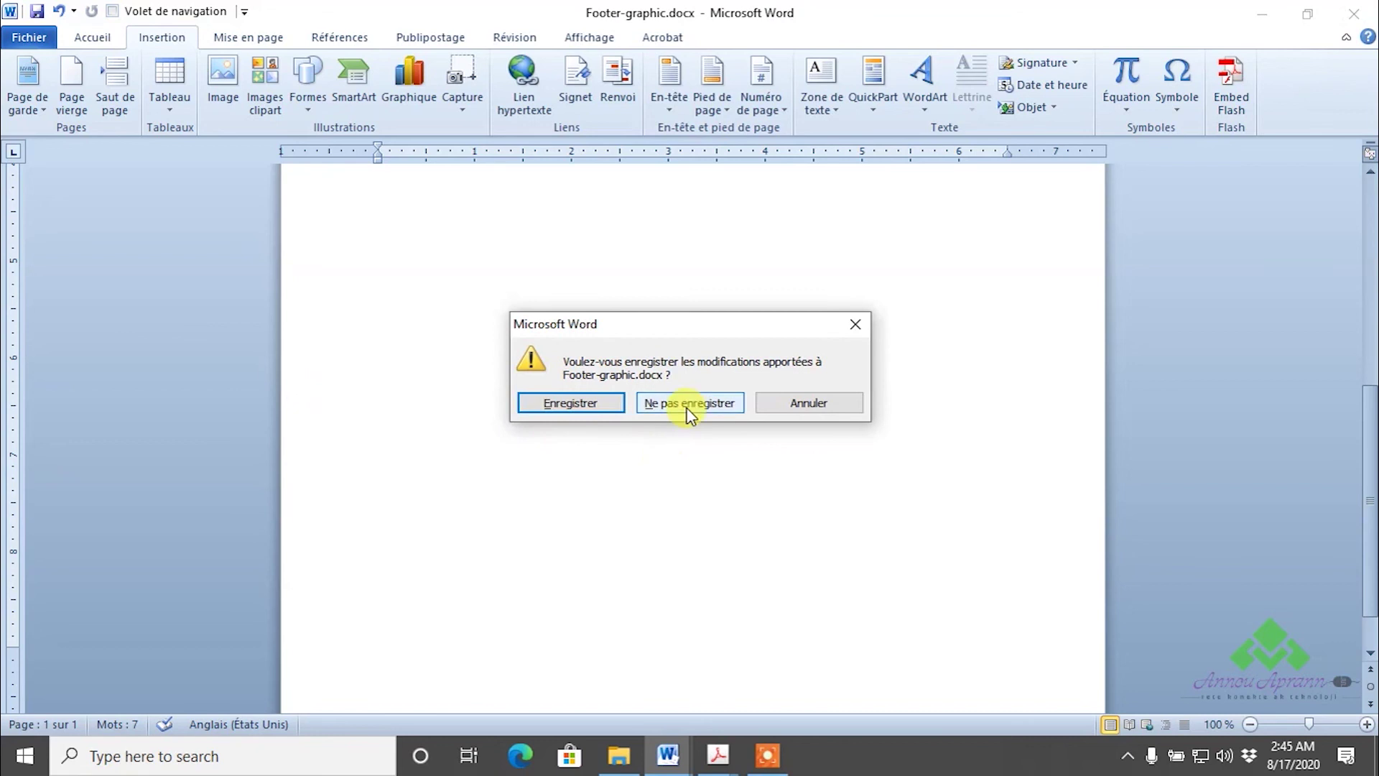
pyautogui.click(691, 400)
# Create a new blank document for trying out the logo footer
pyautogui.scroll(-5, 538, 508)
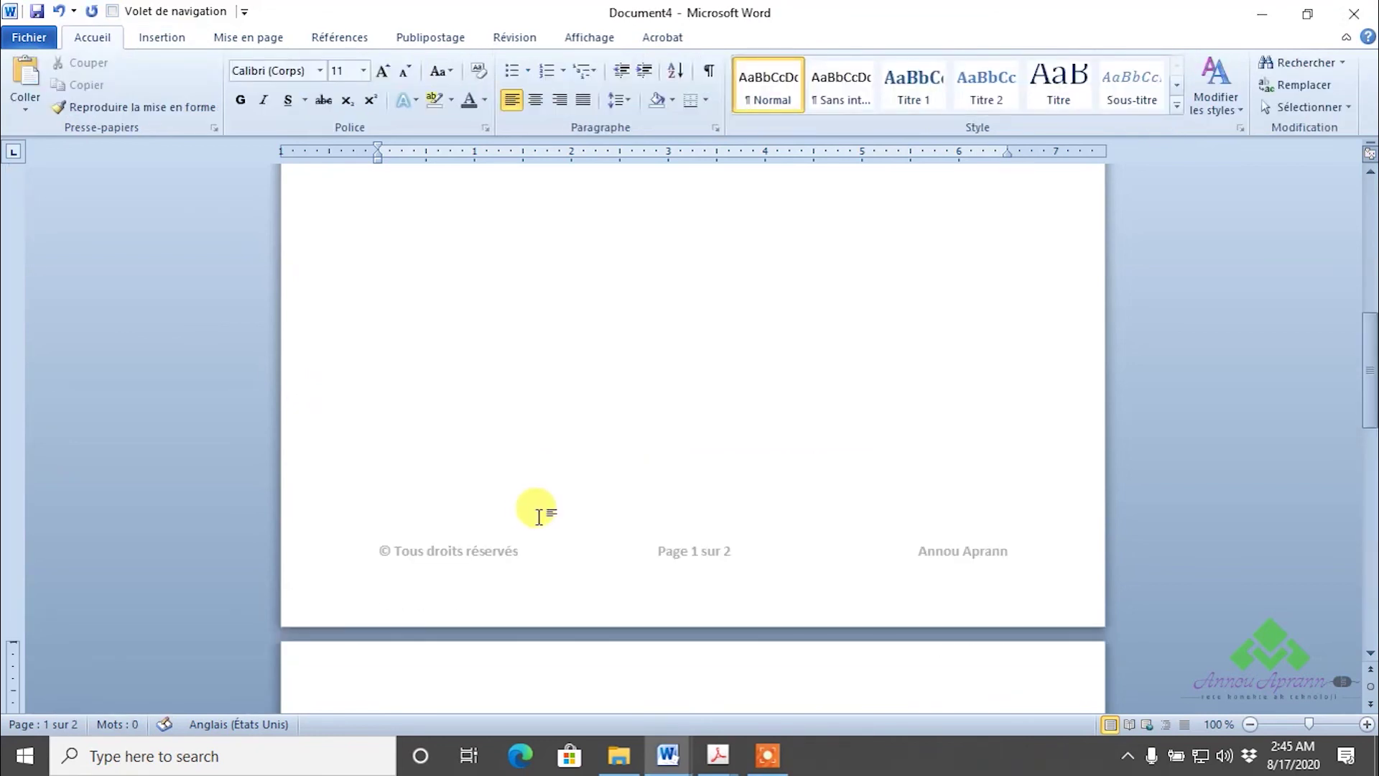
pyautogui.doubleClick(511, 338)
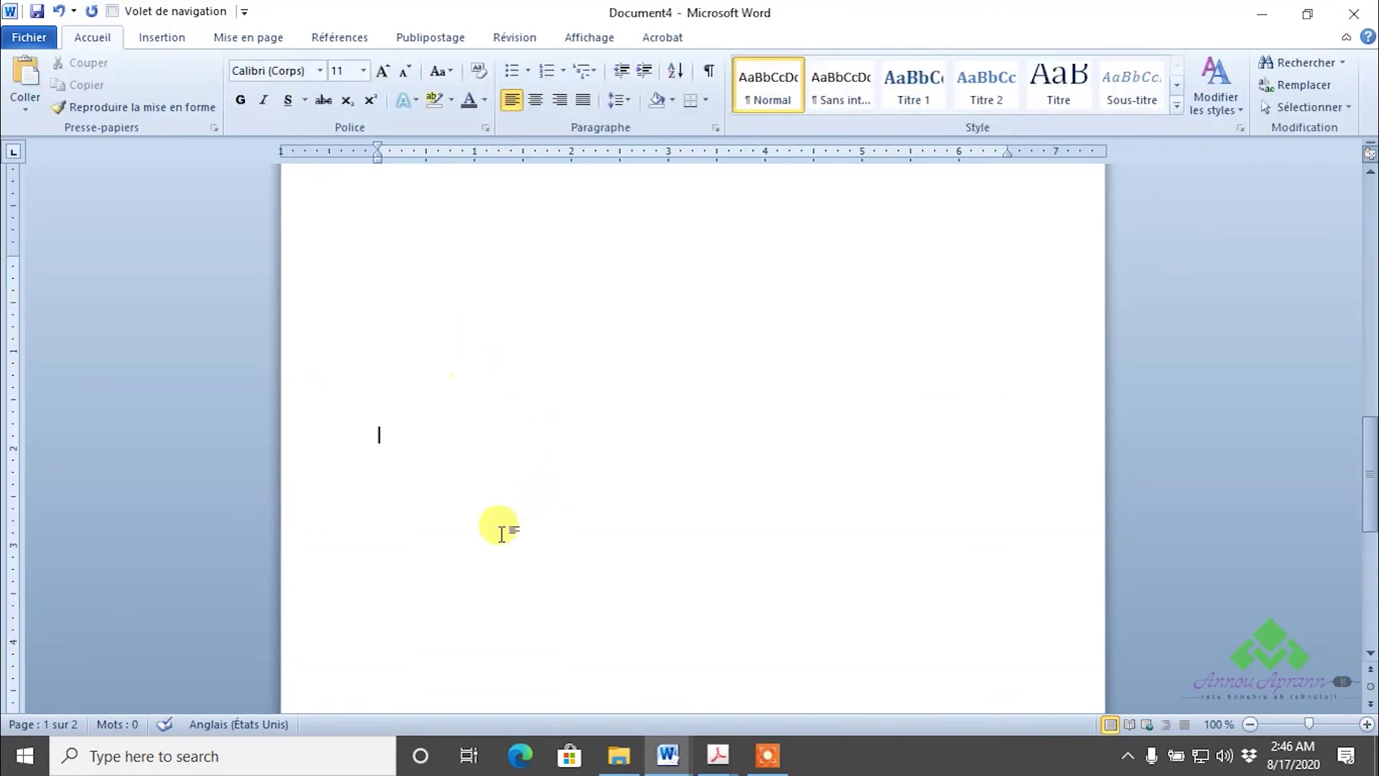
pyautogui.hotkey('ctrl', 'n')
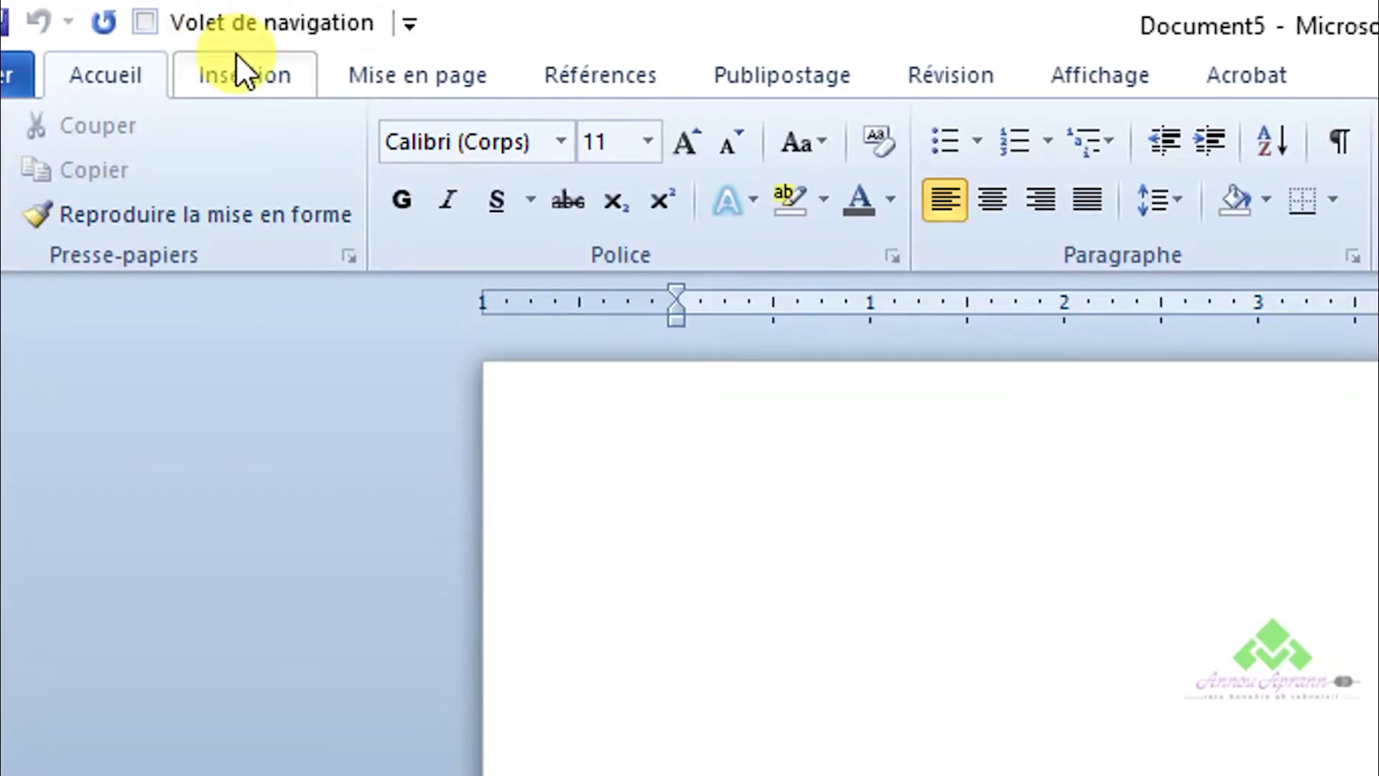
# Insert the saved "pied avec lgo" footer into the blank document and close footer editing
pyautogui.click(162, 36)
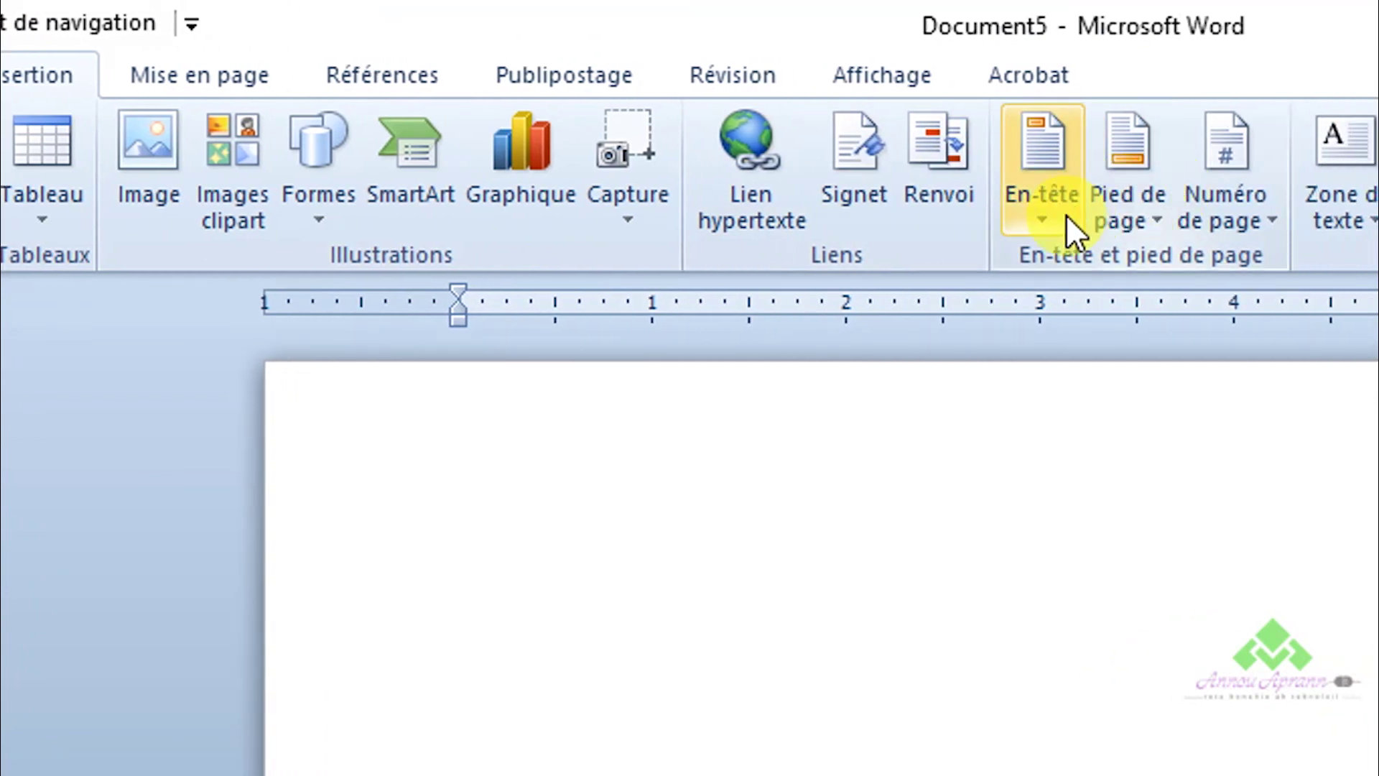
pyautogui.click(1105, 217)
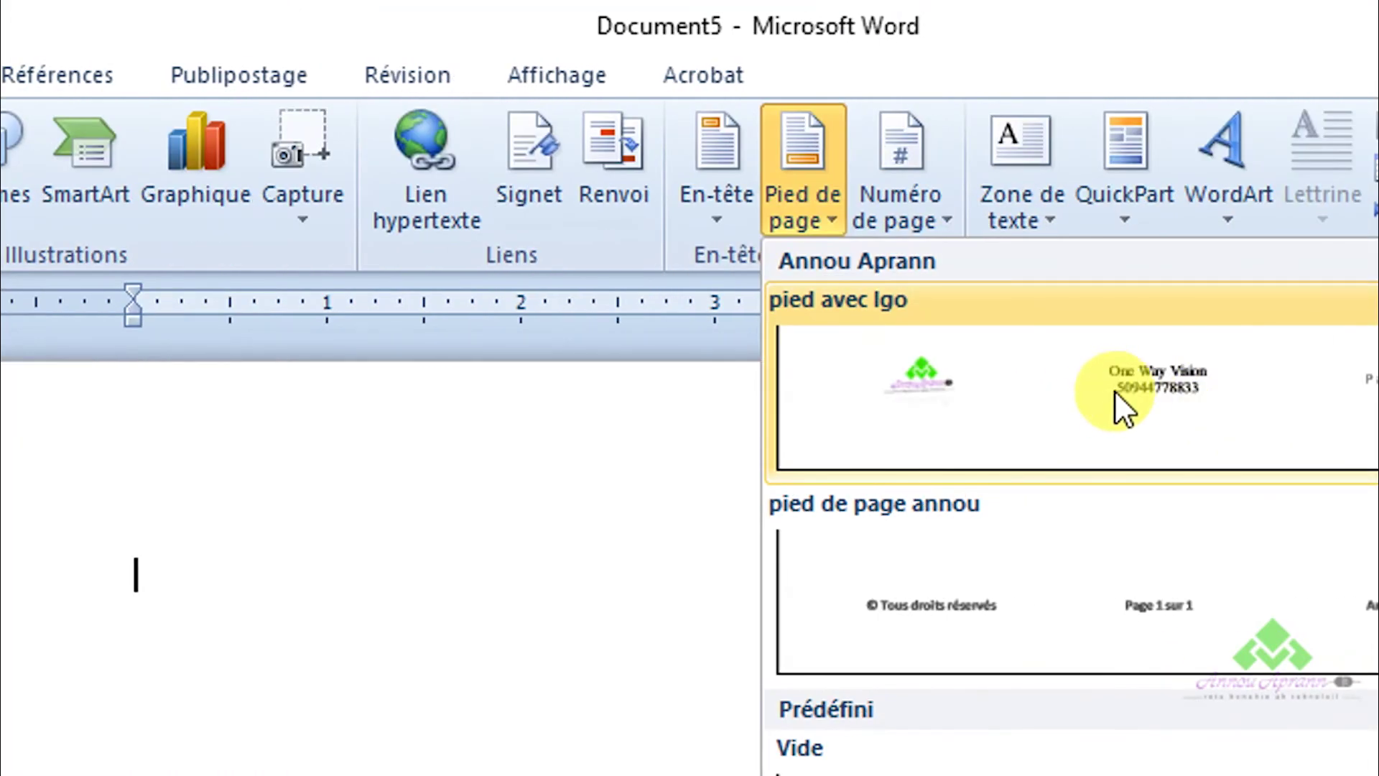
pyautogui.click(1052, 376)
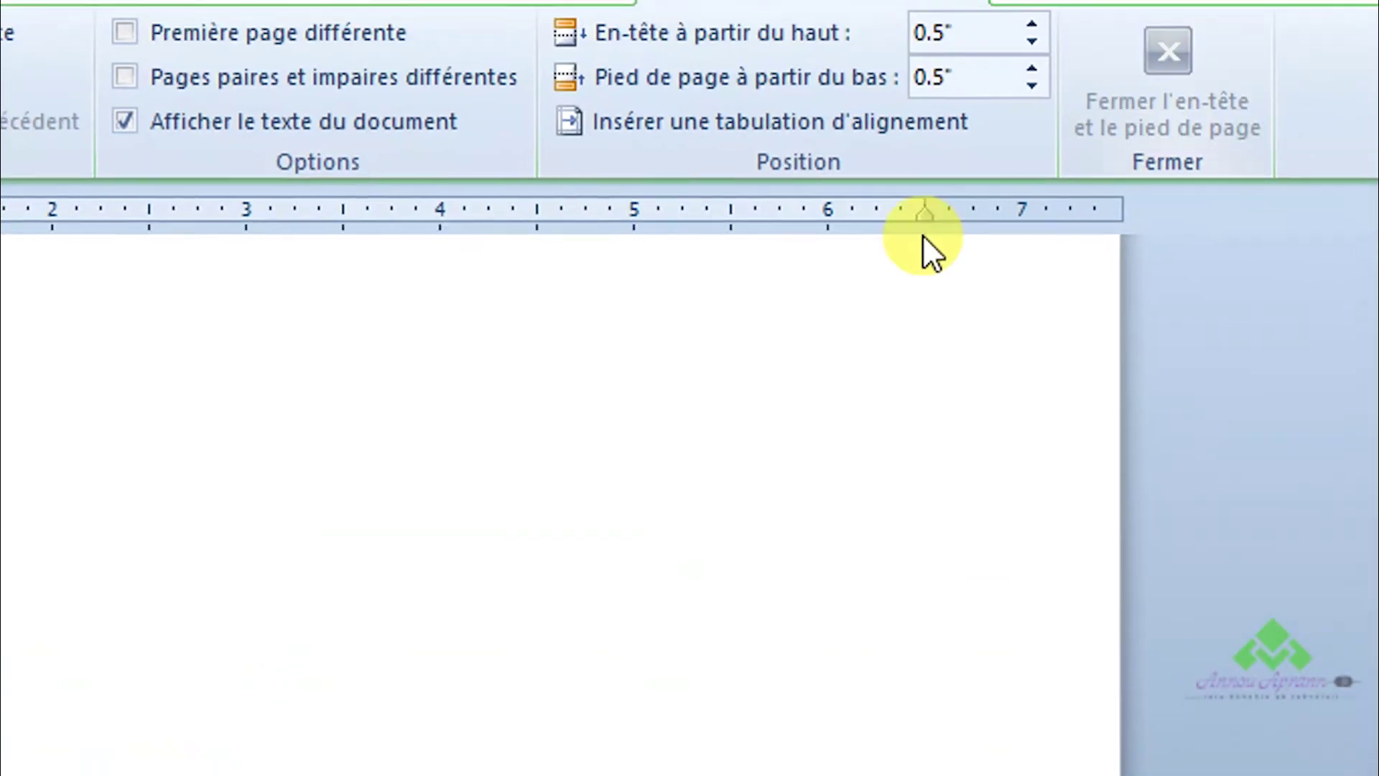
pyautogui.doubleClick(221, 775)
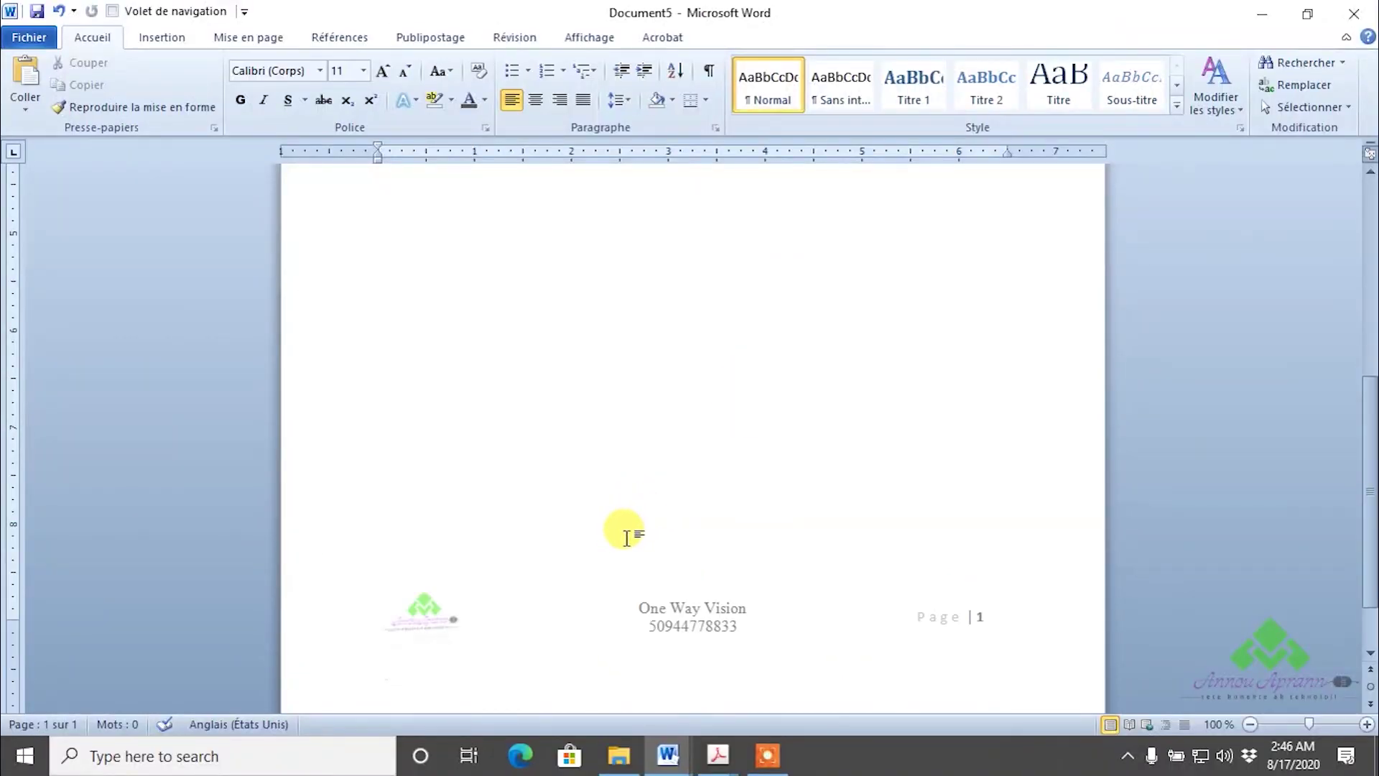
pyautogui.scroll(-1, 626, 539)
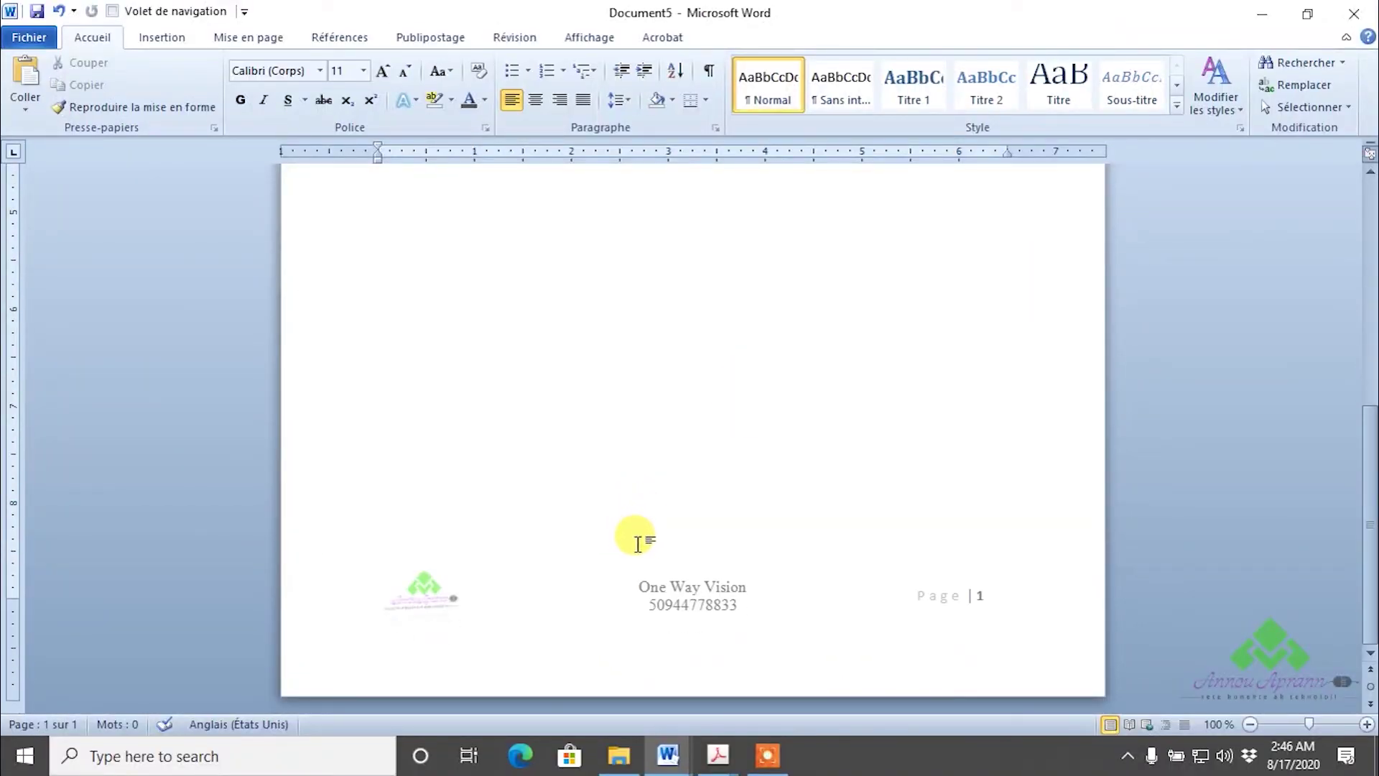